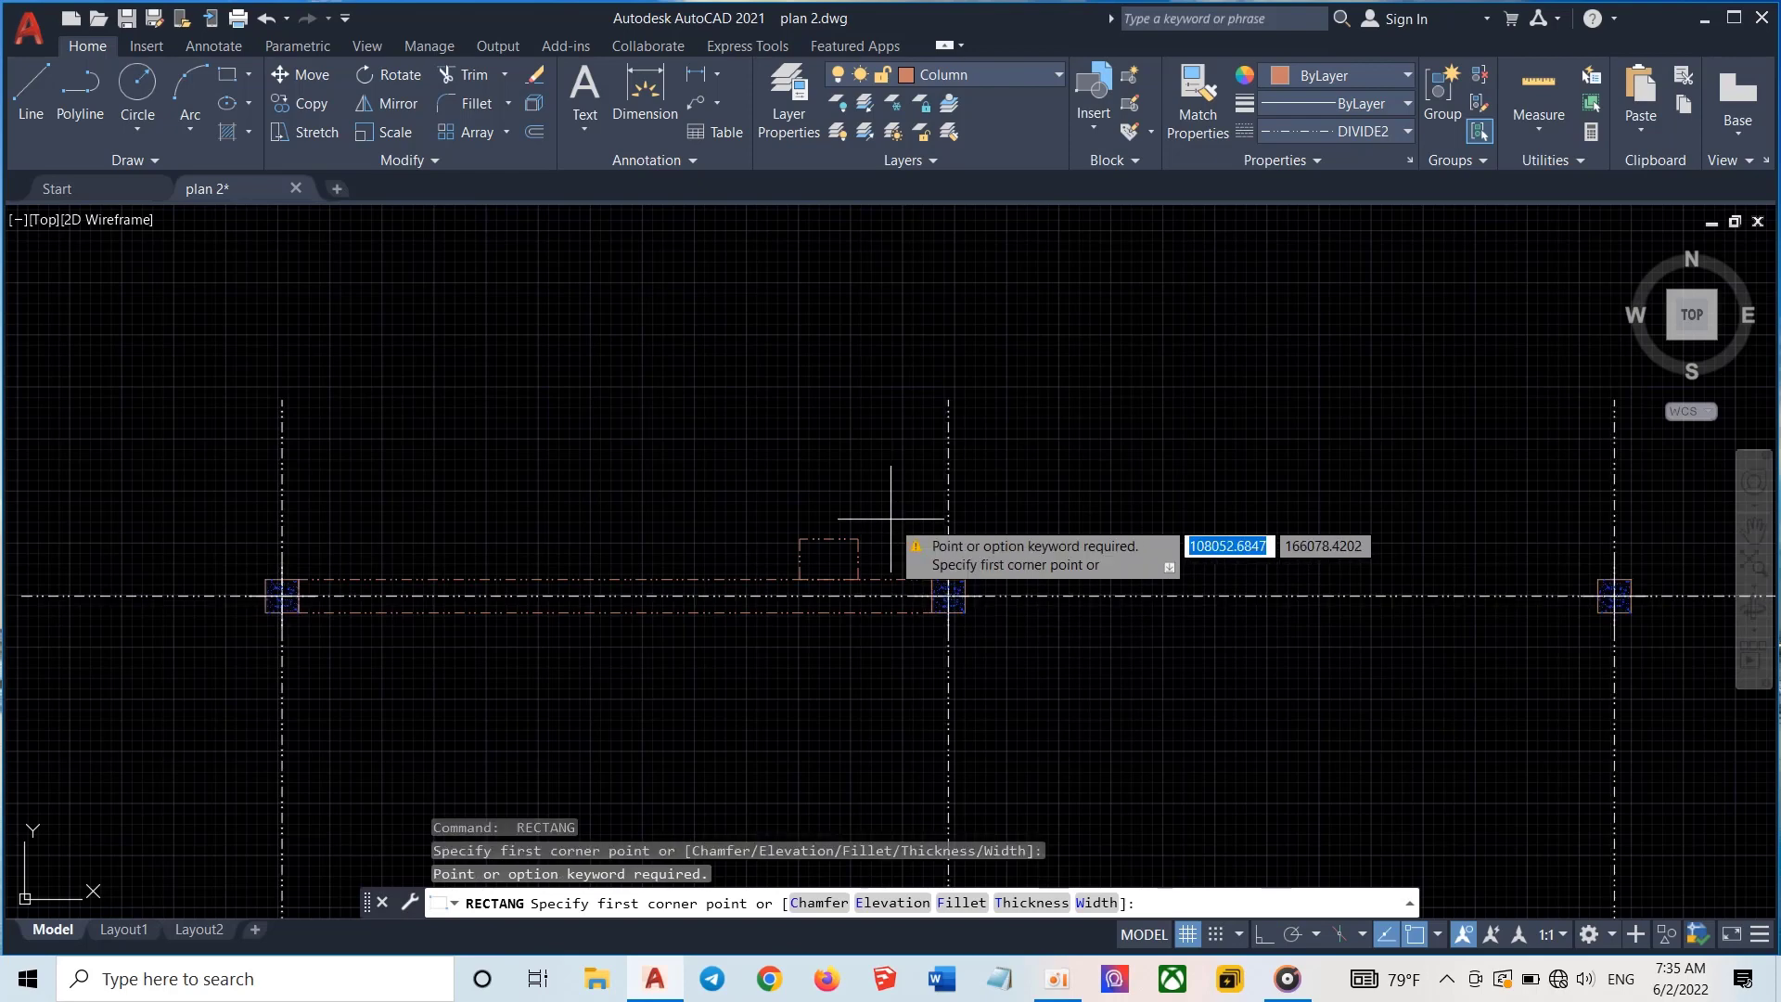
Delete the three dash-dotted rectangles drawn along and above the first bay of the upper grid line
{"action": "left_click", "coordinate": [892, 503]}
{"action": "left_click", "coordinate": [803, 584]}
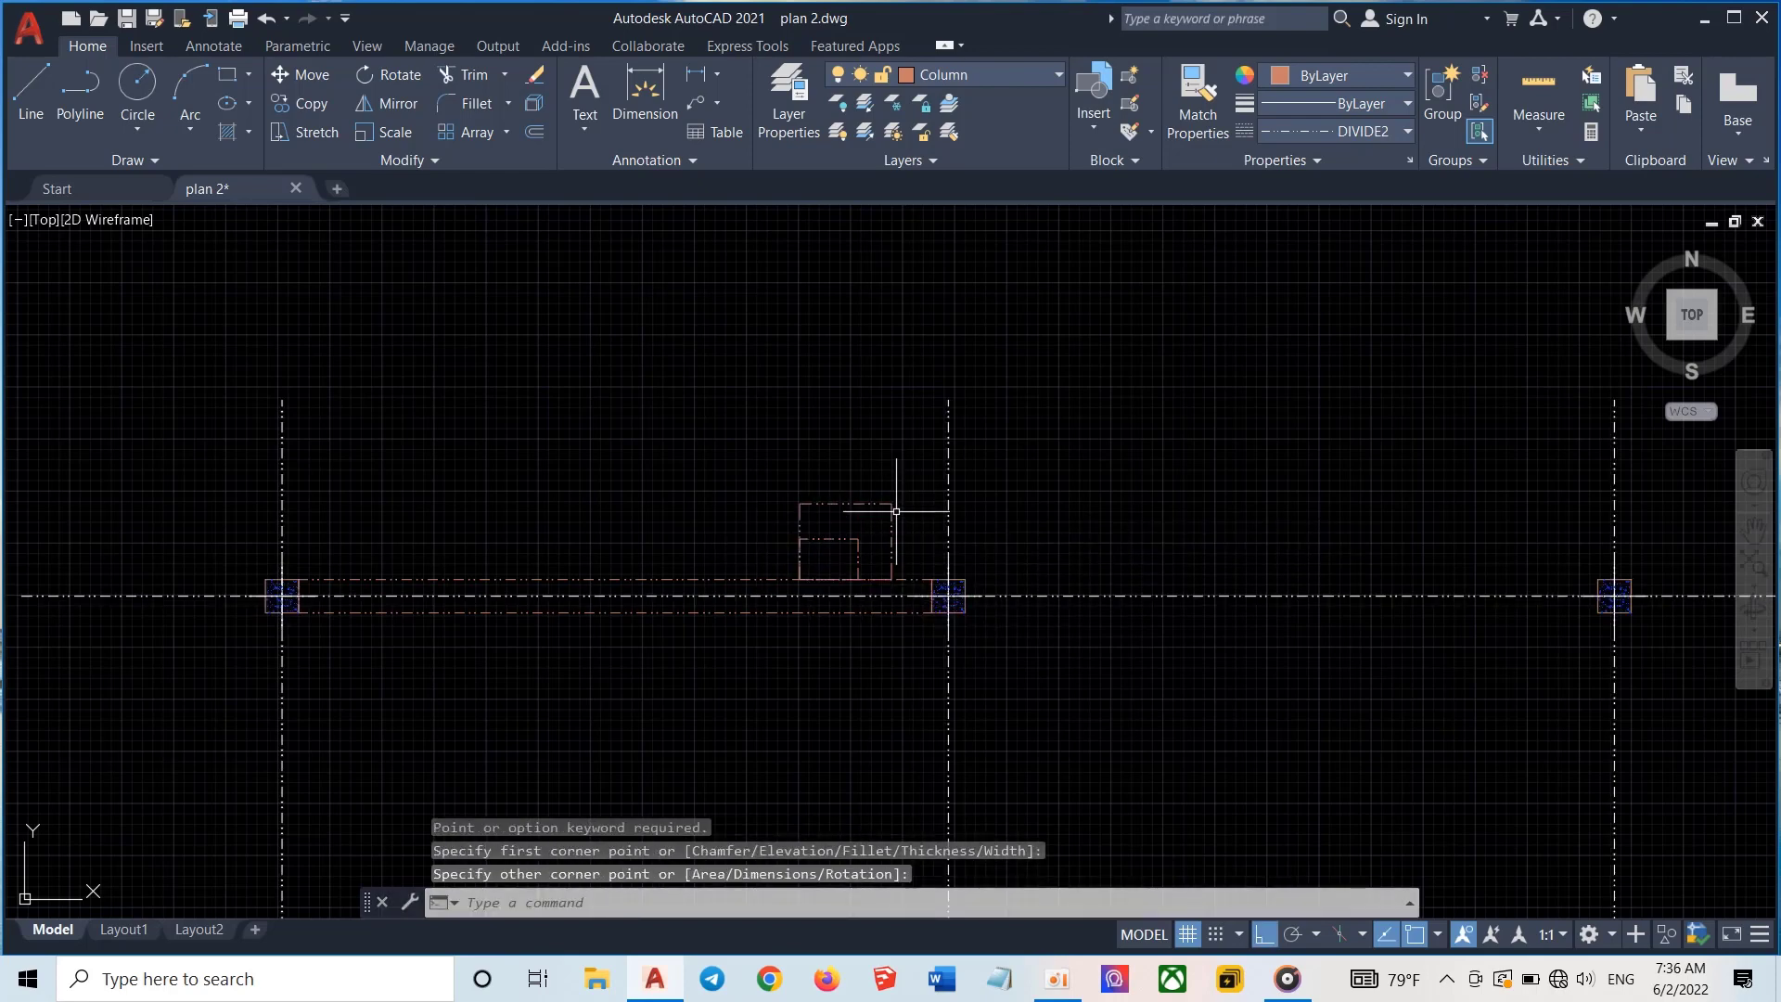
{"action": "left_click", "coordinate": [787, 604]}
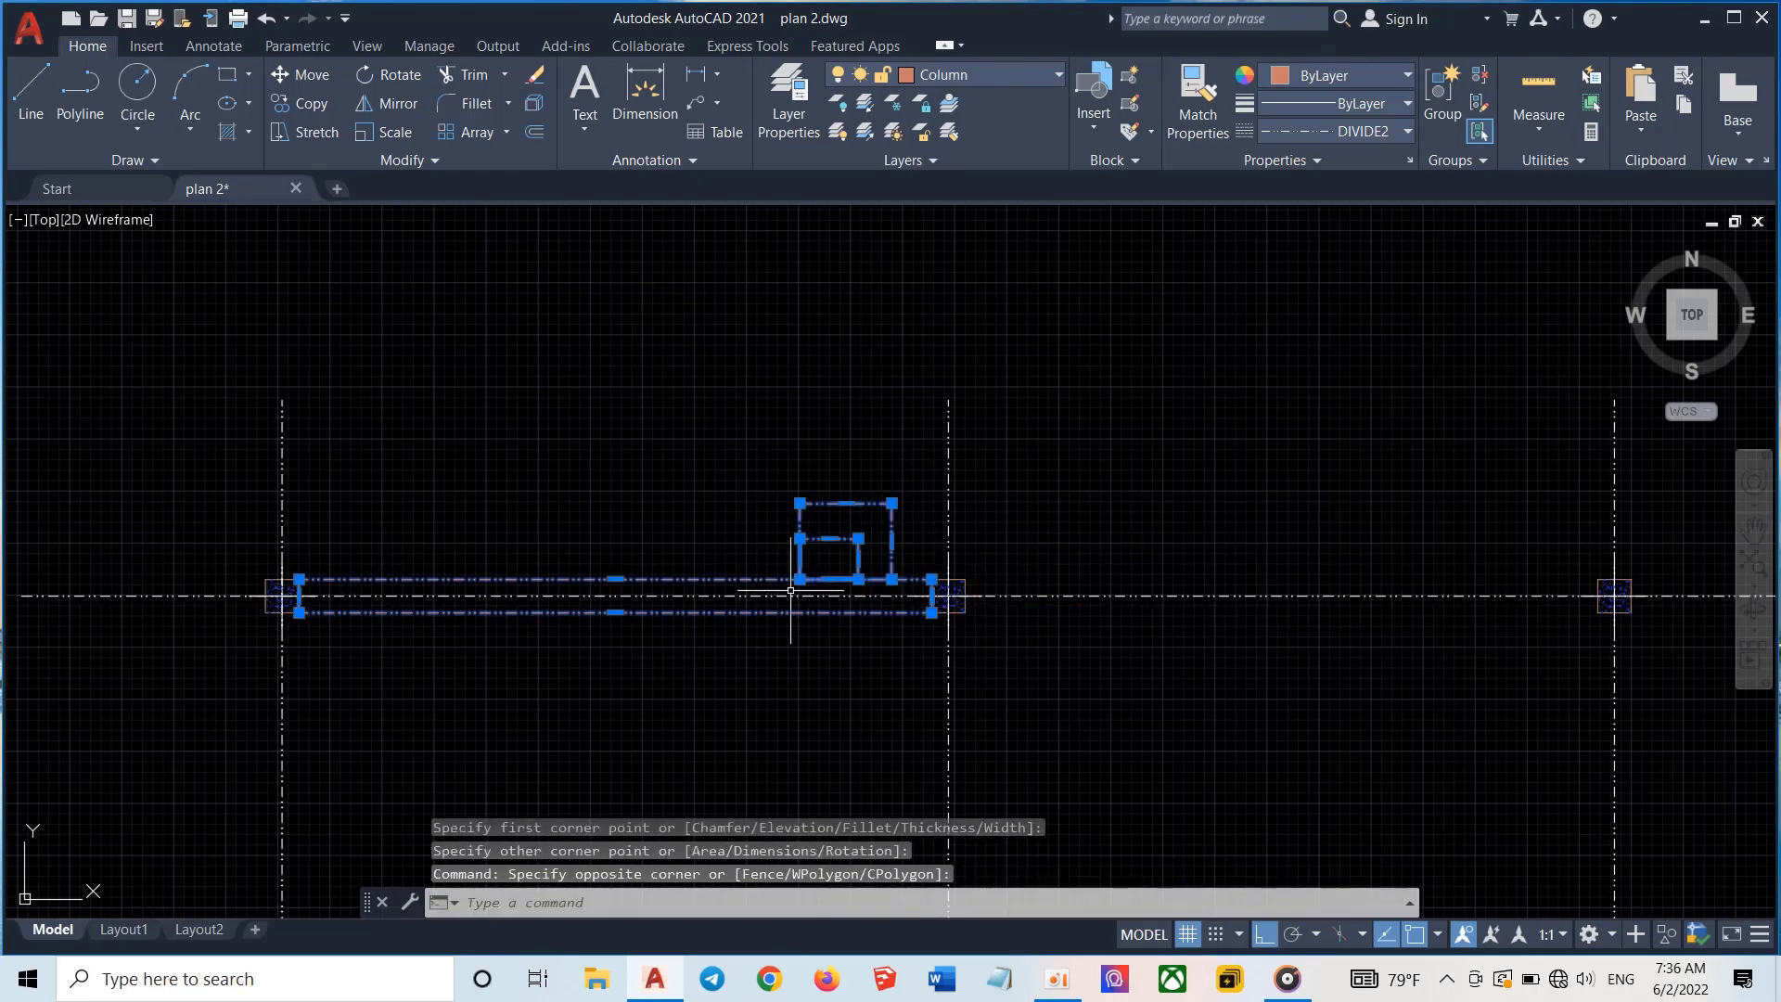
{"action": "key", "text": "Delete"}
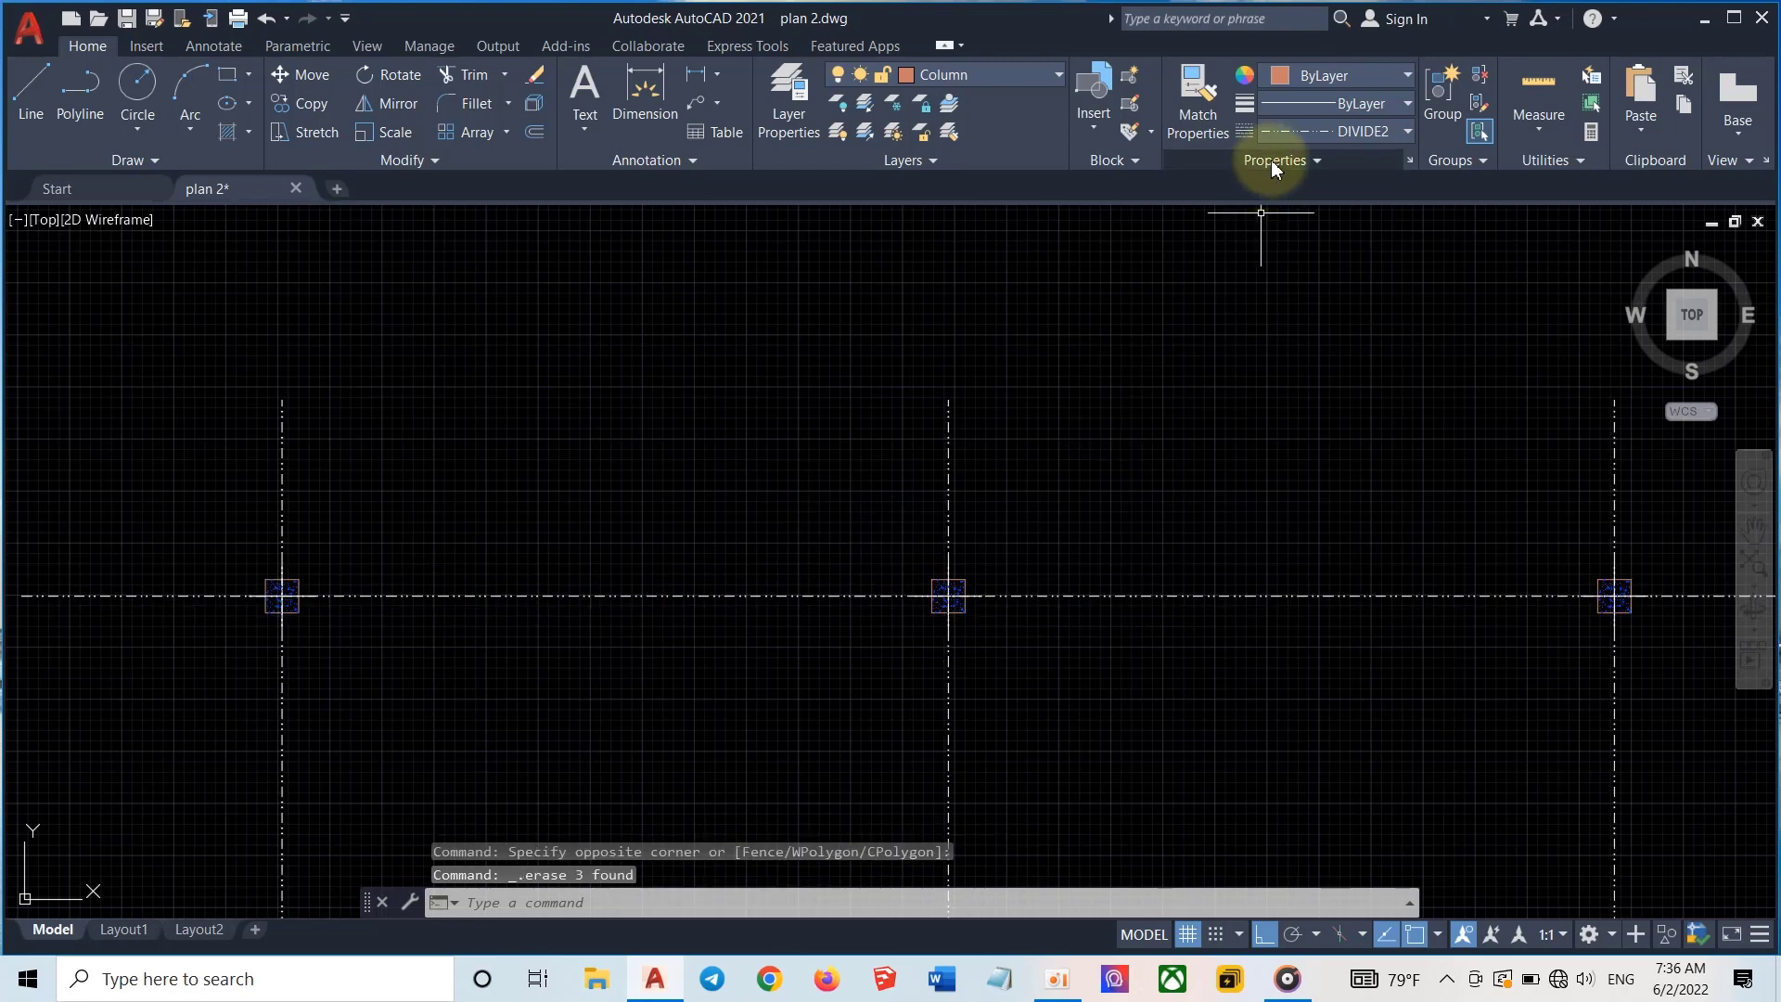
Set the current linetype to ByLayer
{"action": "left_click", "coordinate": [1322, 130]}
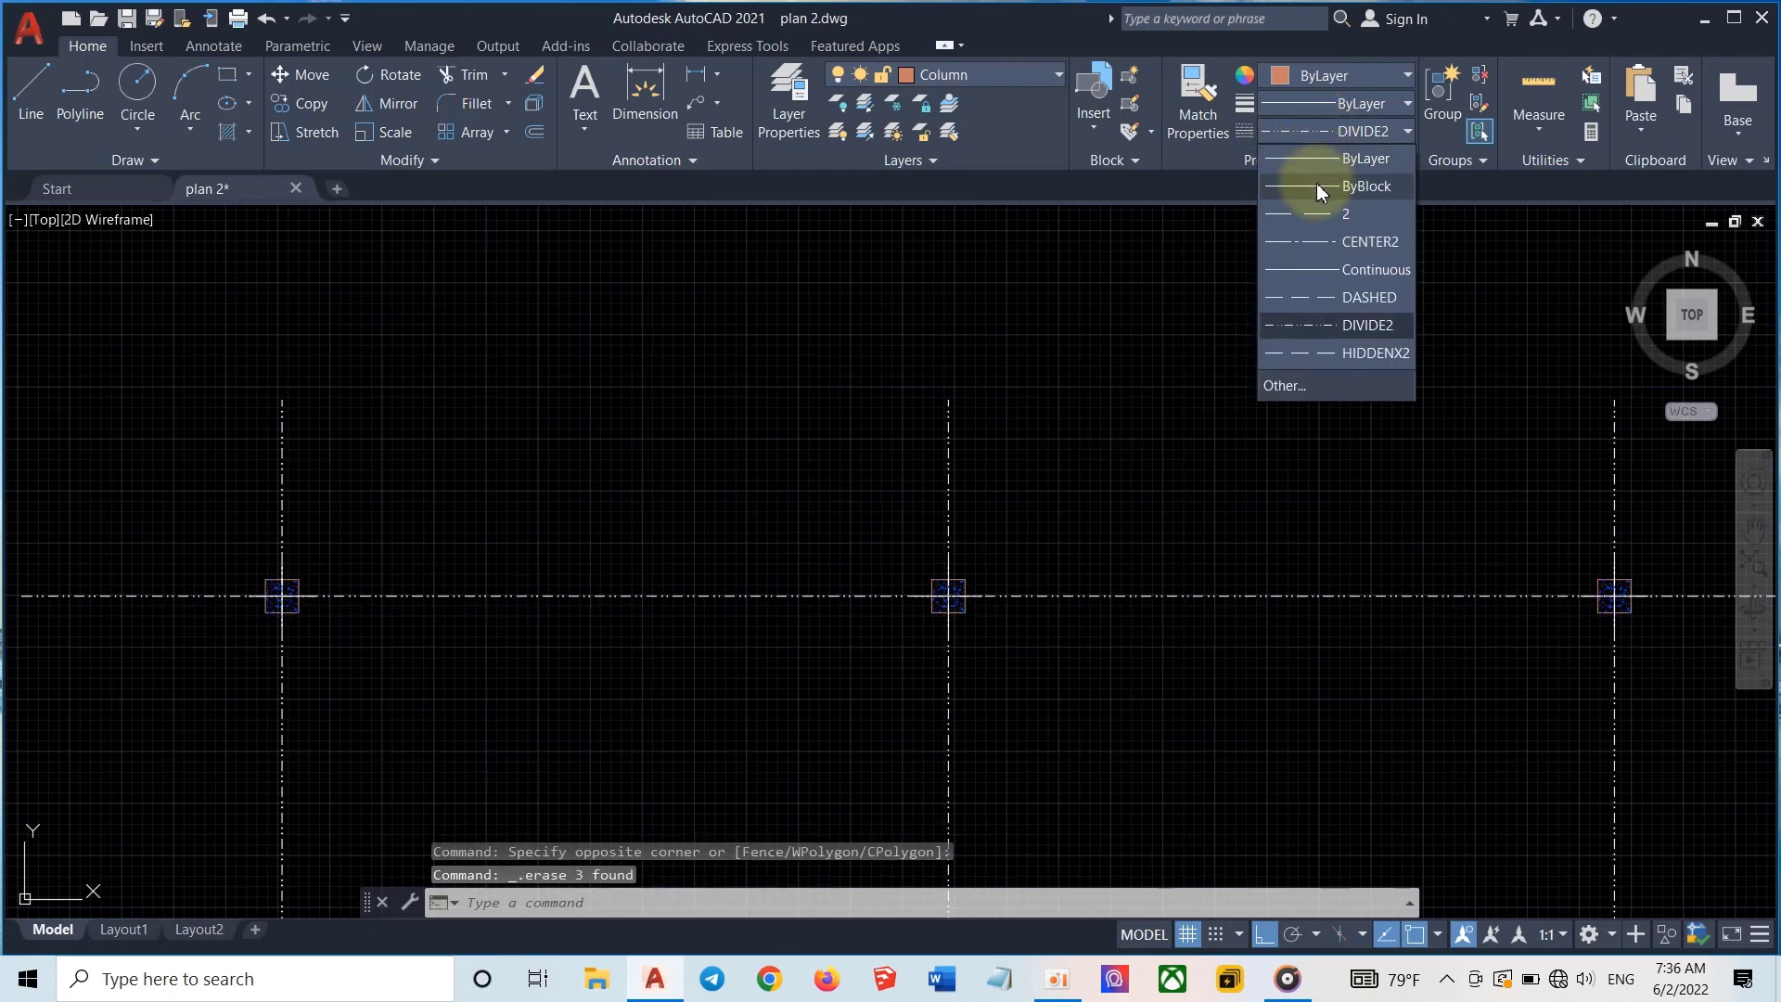
{"action": "left_click", "coordinate": [1317, 104]}
{"action": "left_click", "coordinate": [1332, 130]}
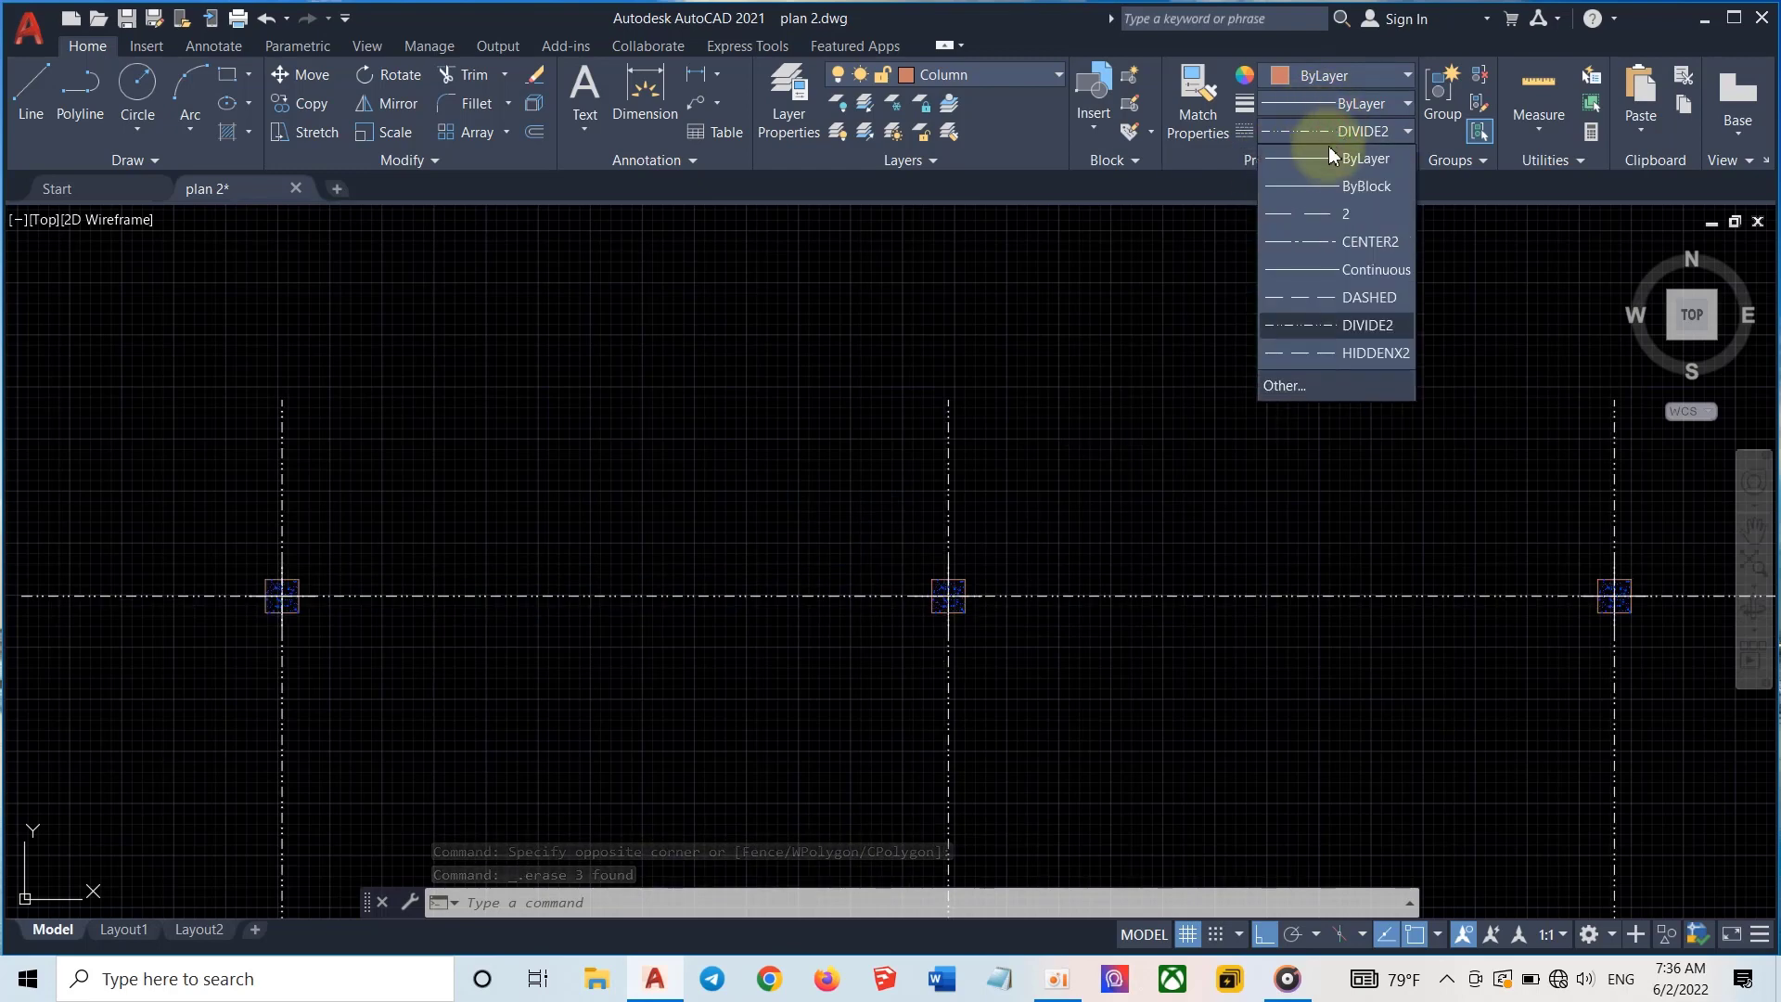
{"action": "left_click", "coordinate": [1326, 155]}
Draw two column-width beam rectangles with RECTANG along the top grid line, one in each bay between the three columns
{"action": "type", "text": "re"}
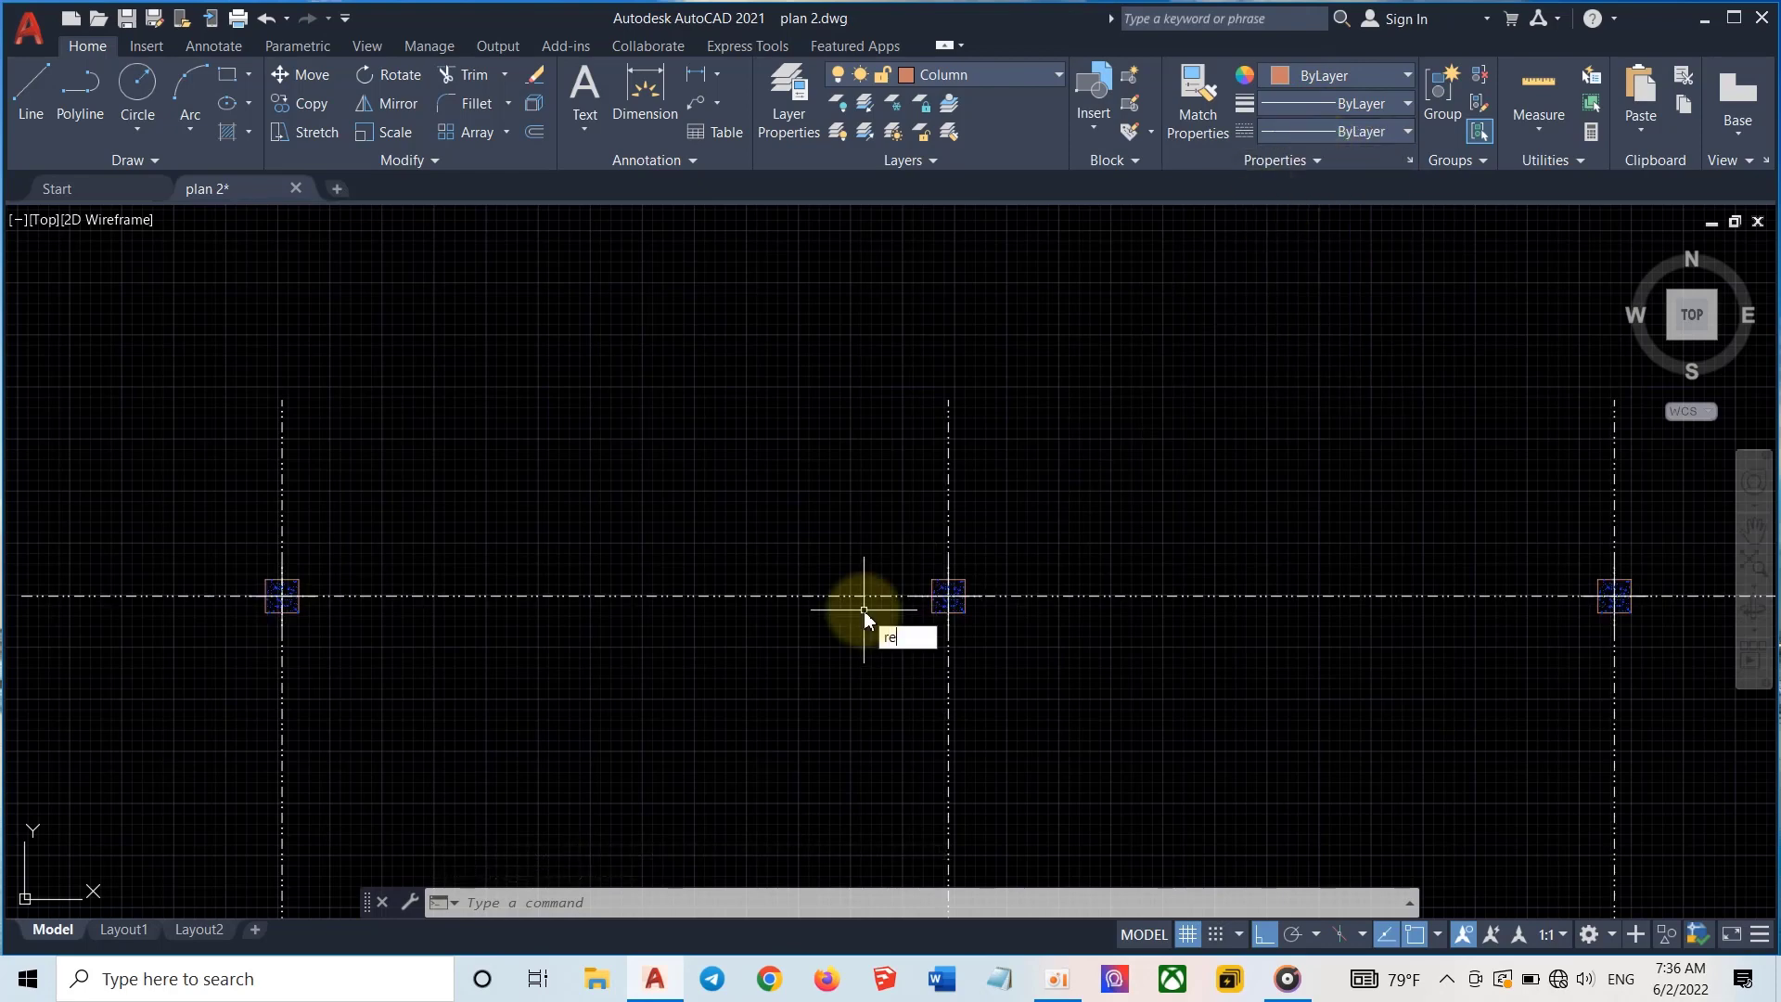
{"action": "type", "text": "c"}
{"action": "key", "text": "Return"}
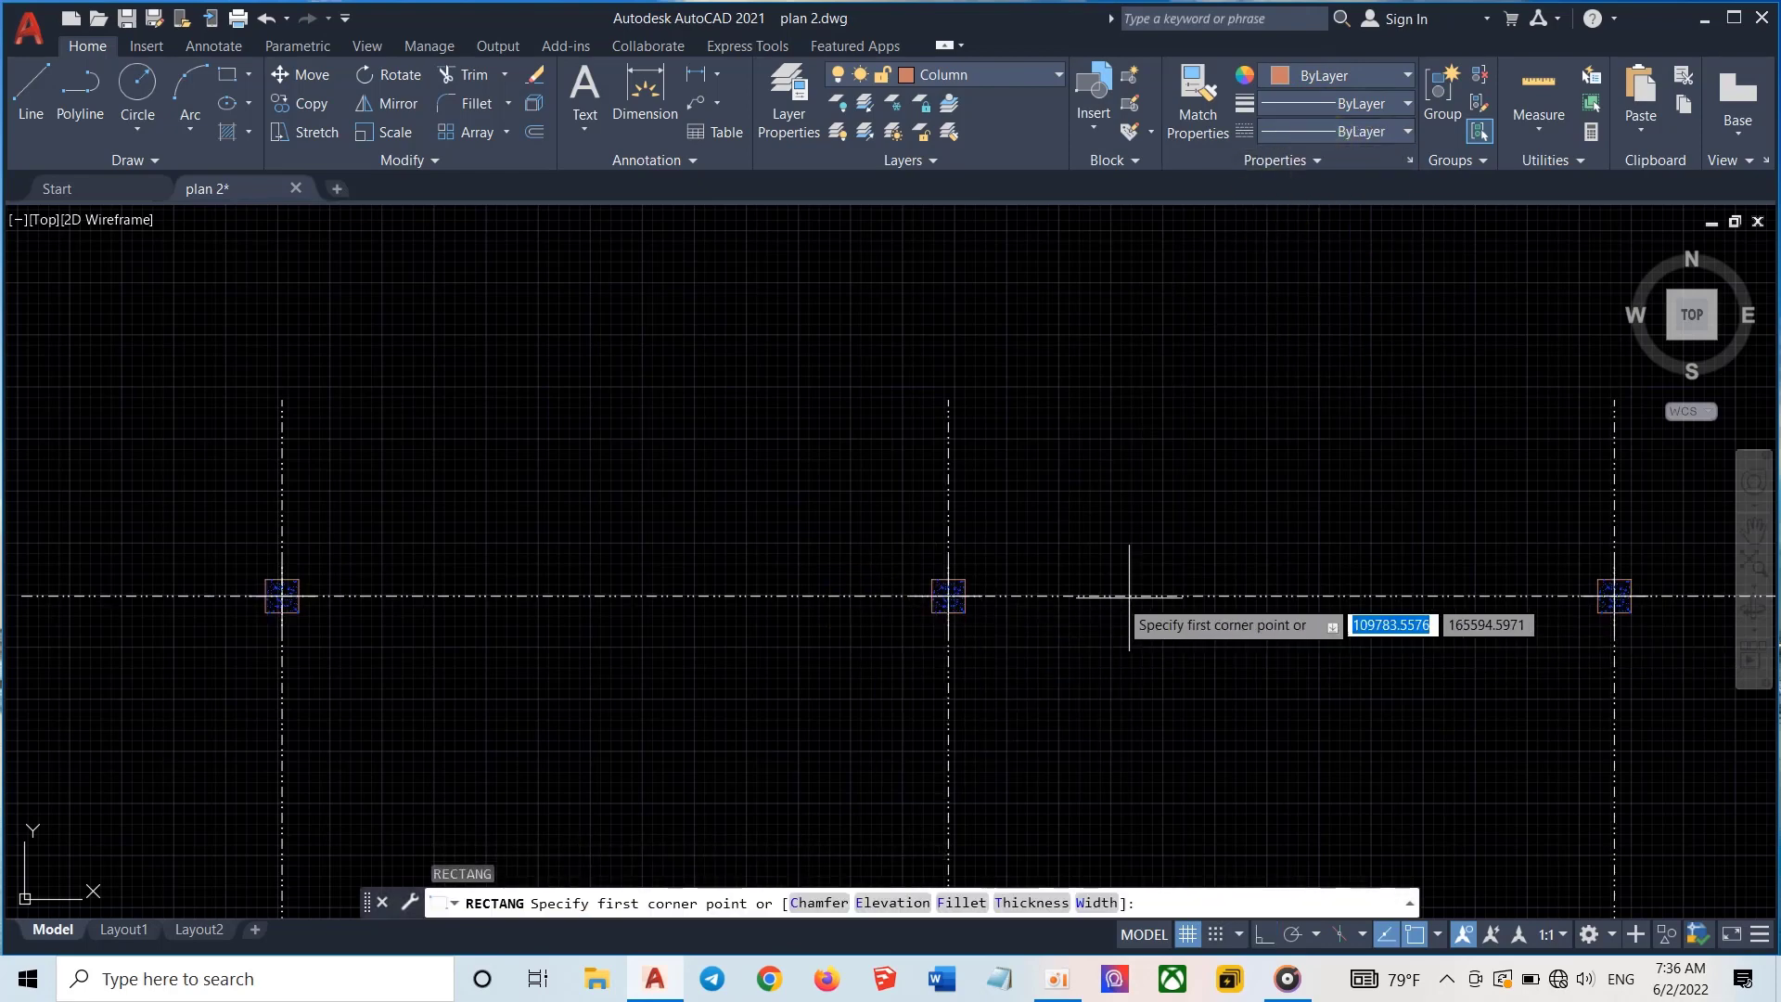
{"action": "left_click", "coordinate": [298, 579]}
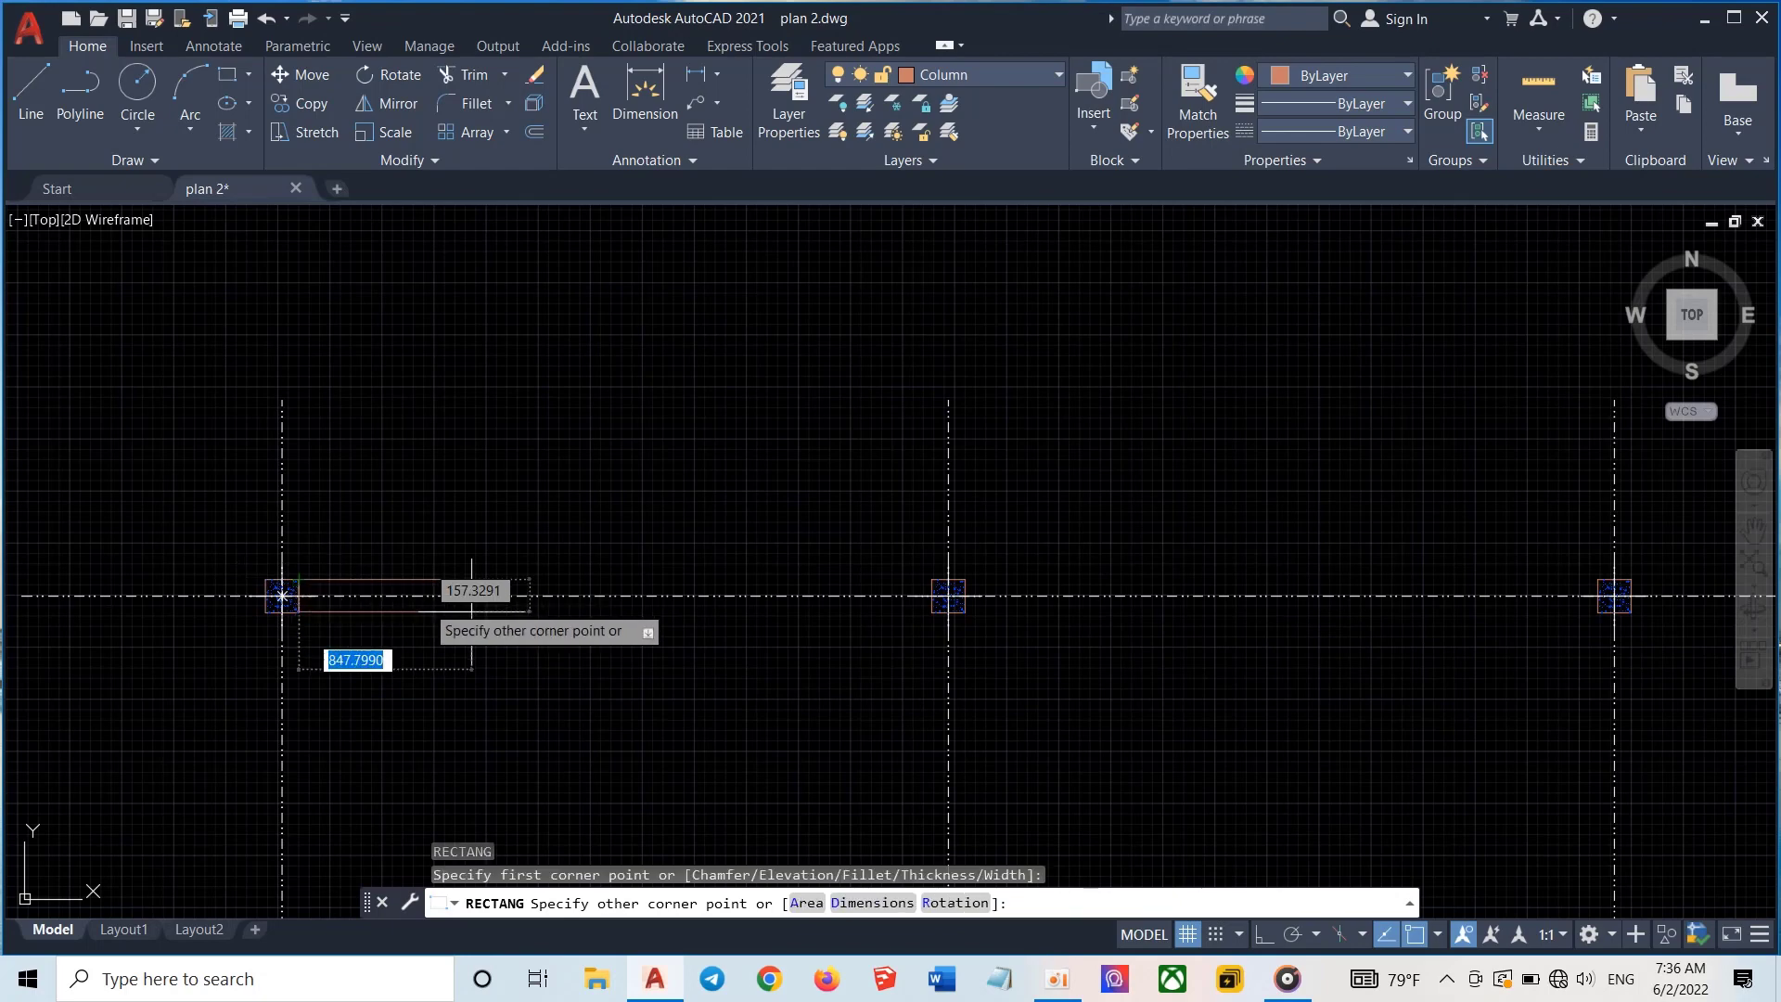
{"action": "left_click", "coordinate": [932, 612]}
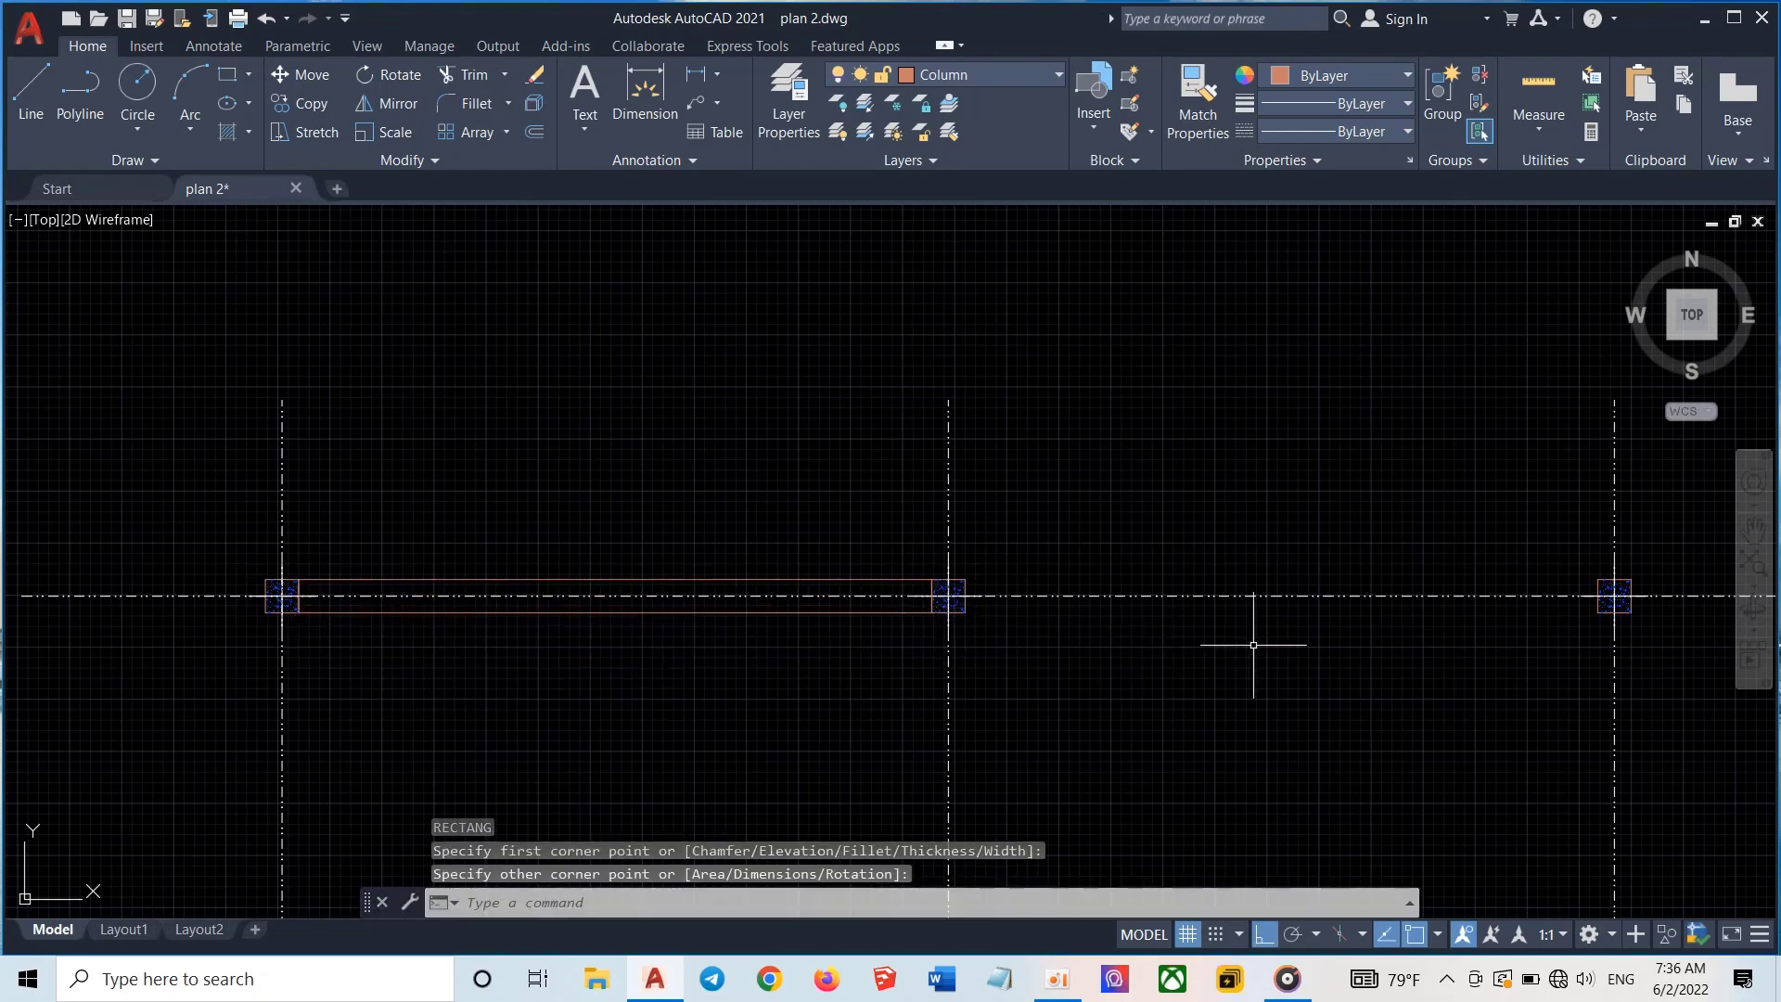
{"action": "key", "text": "Return"}
{"action": "left_click", "coordinate": [964, 579]}
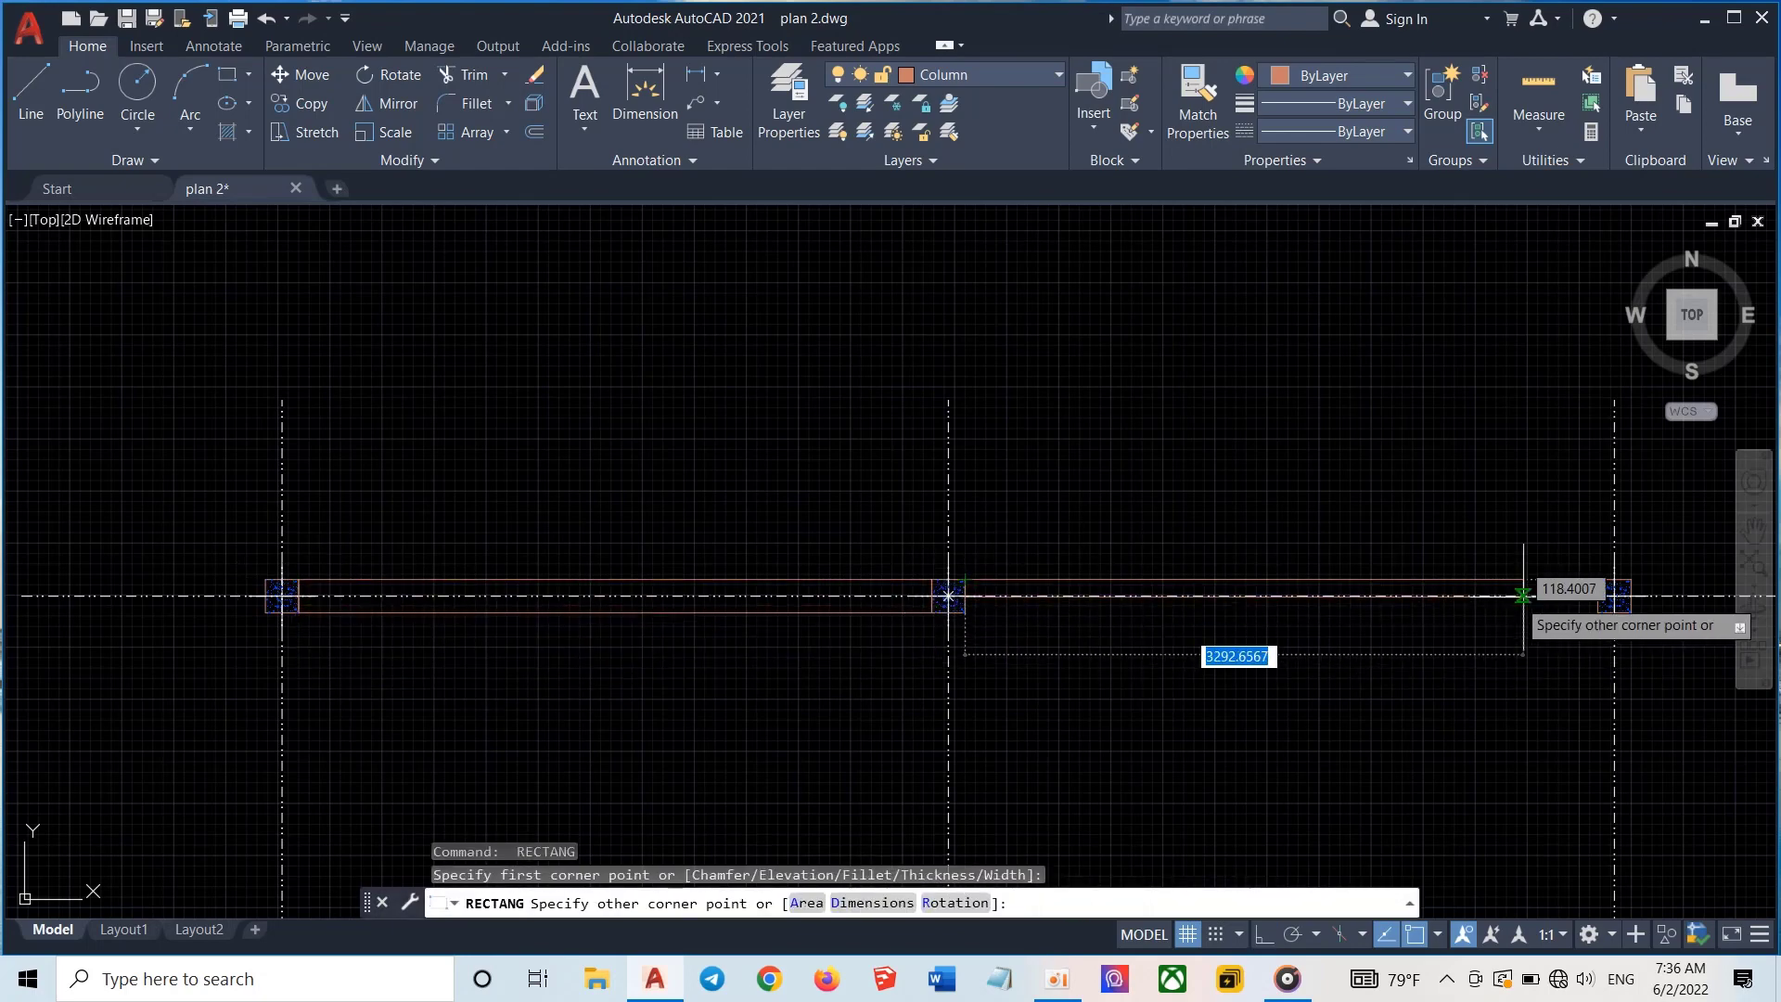
{"action": "left_click", "coordinate": [1598, 612]}
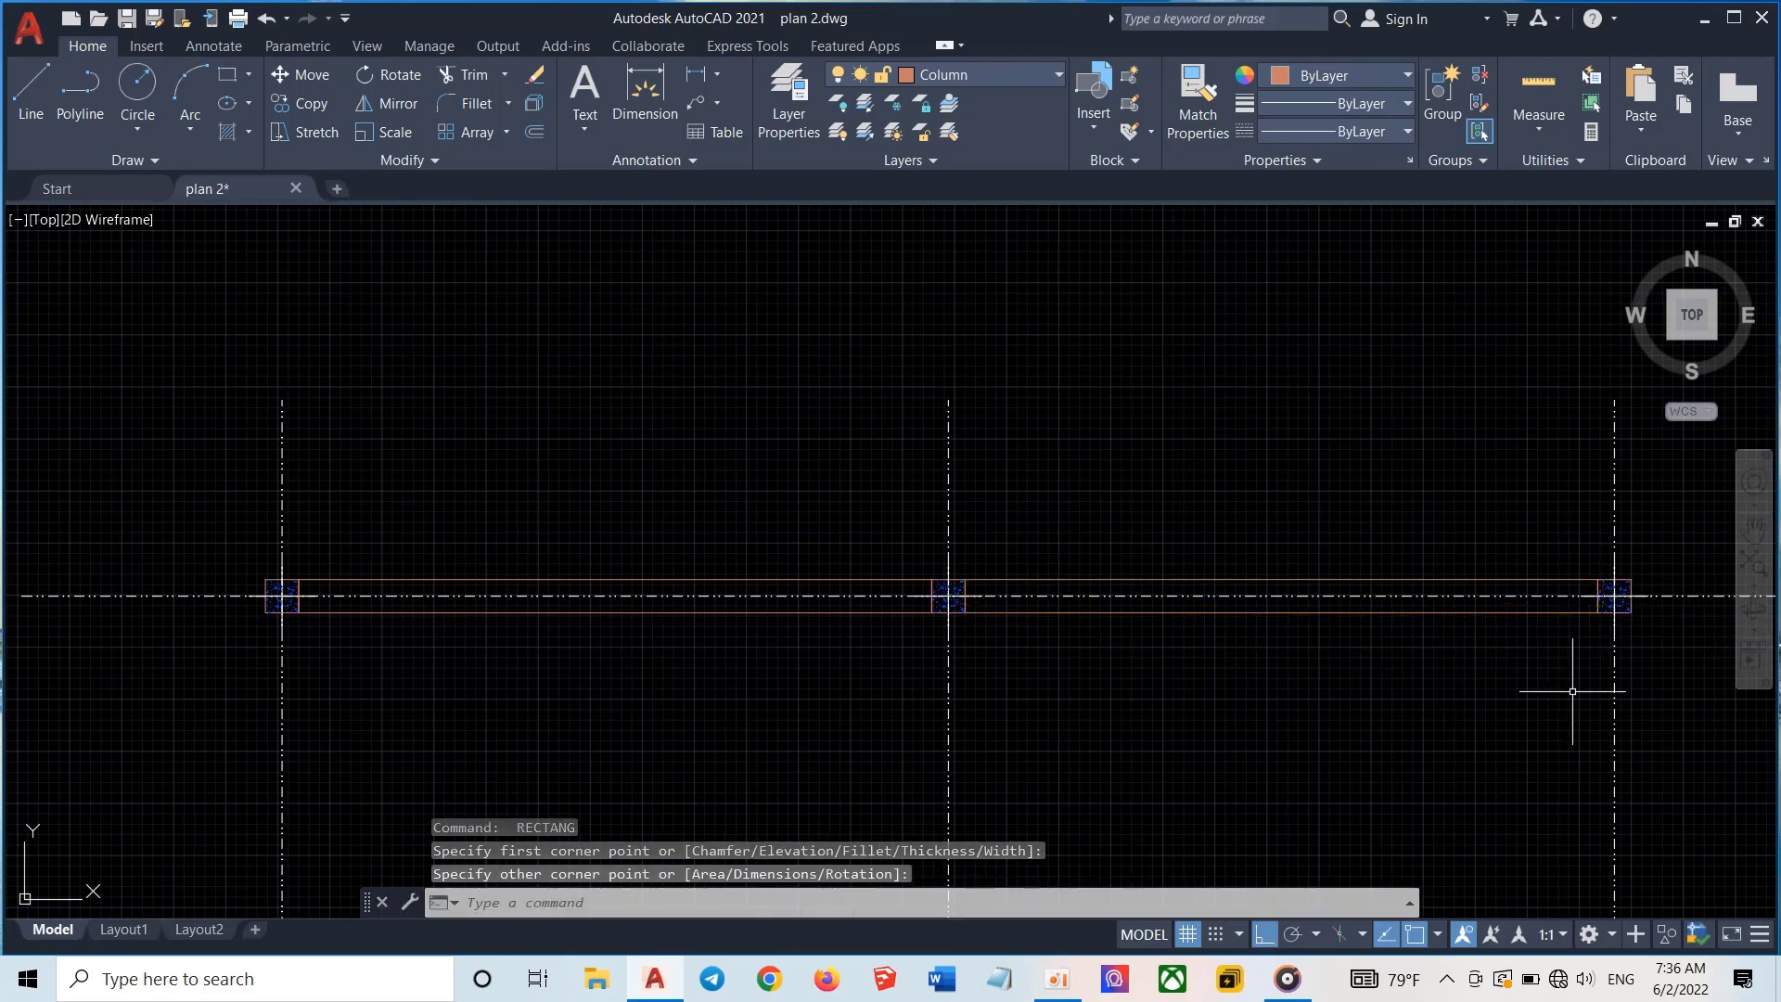
Draw a 200 by 4300 beam rectangle on the rightmost vertical axis, between the first-row and second-row columns
{"action": "scroll", "coordinate": [1572, 691], "scroll_direction": "down", "scroll_amount": 2}
{"action": "mouse_move", "coordinate": [1572, 691]}
{"action": "middle_mouse_down"}
{"action": "mouse_move", "coordinate": [1383, 273]}
{"action": "mouse_move", "coordinate": [1112, 438]}
{"action": "mouse_move", "coordinate": [894, 448]}
{"action": "middle_mouse_up"}
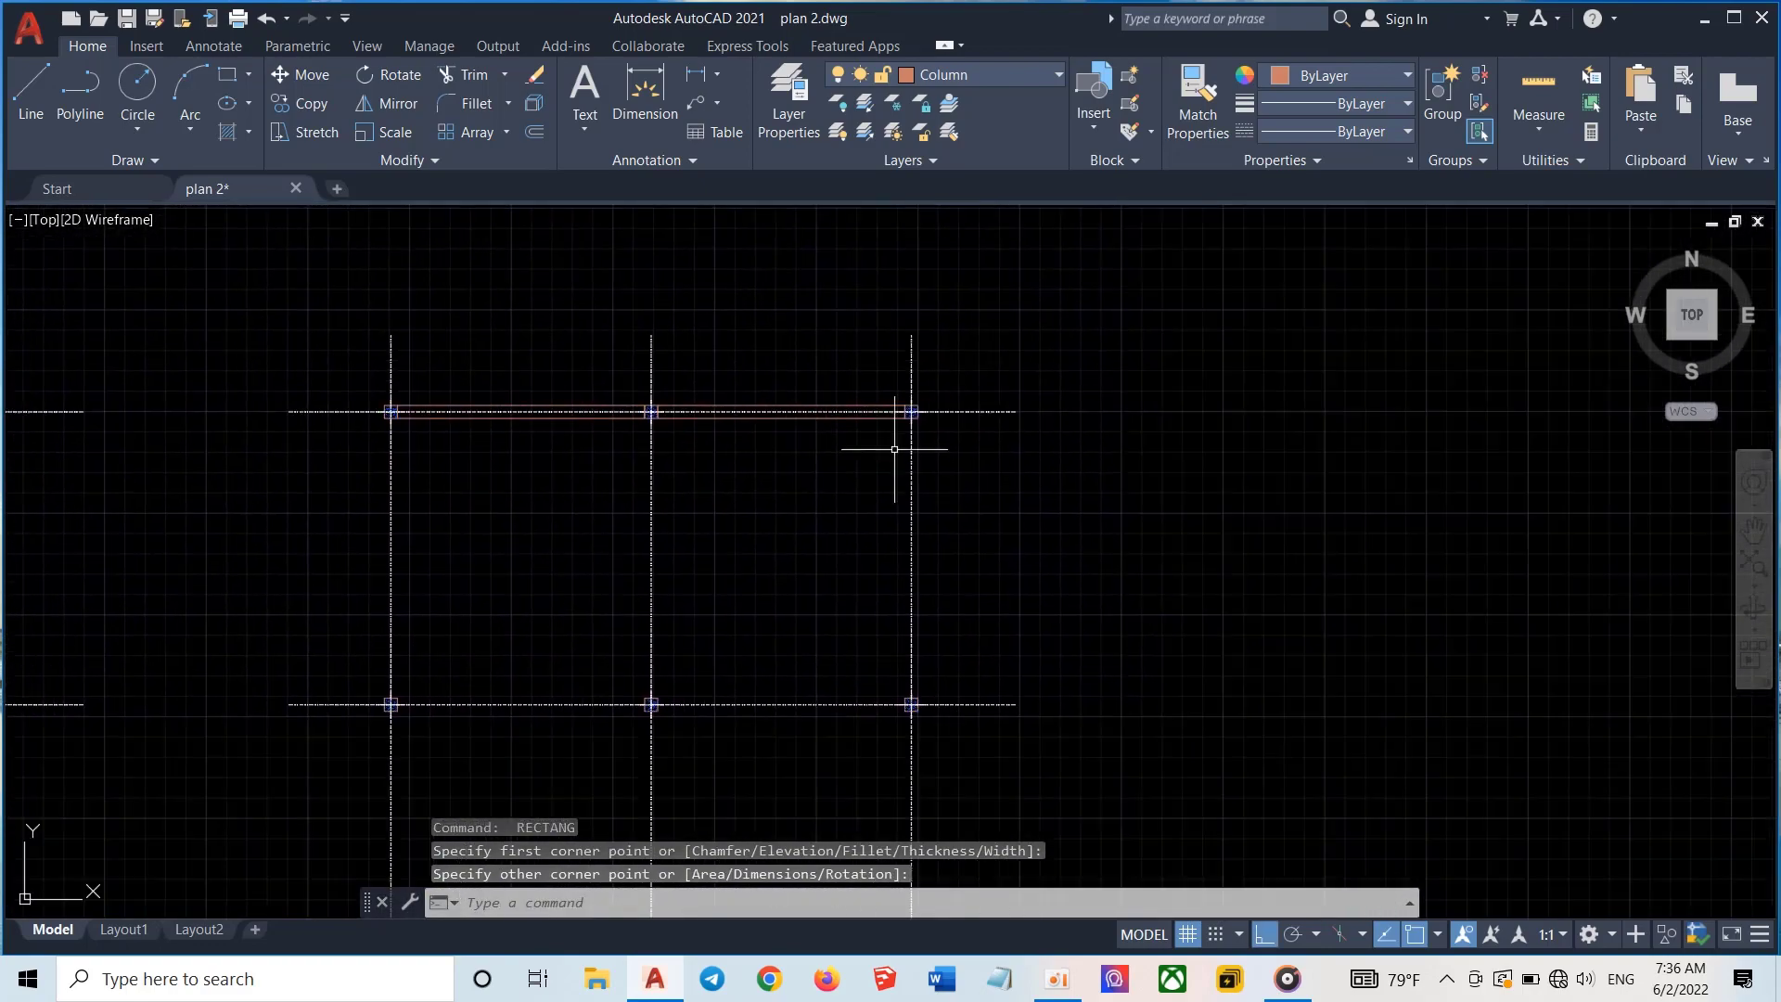
{"action": "scroll", "coordinate": [894, 449], "scroll_direction": "up", "scroll_amount": 2}
{"action": "key", "text": "Return"}
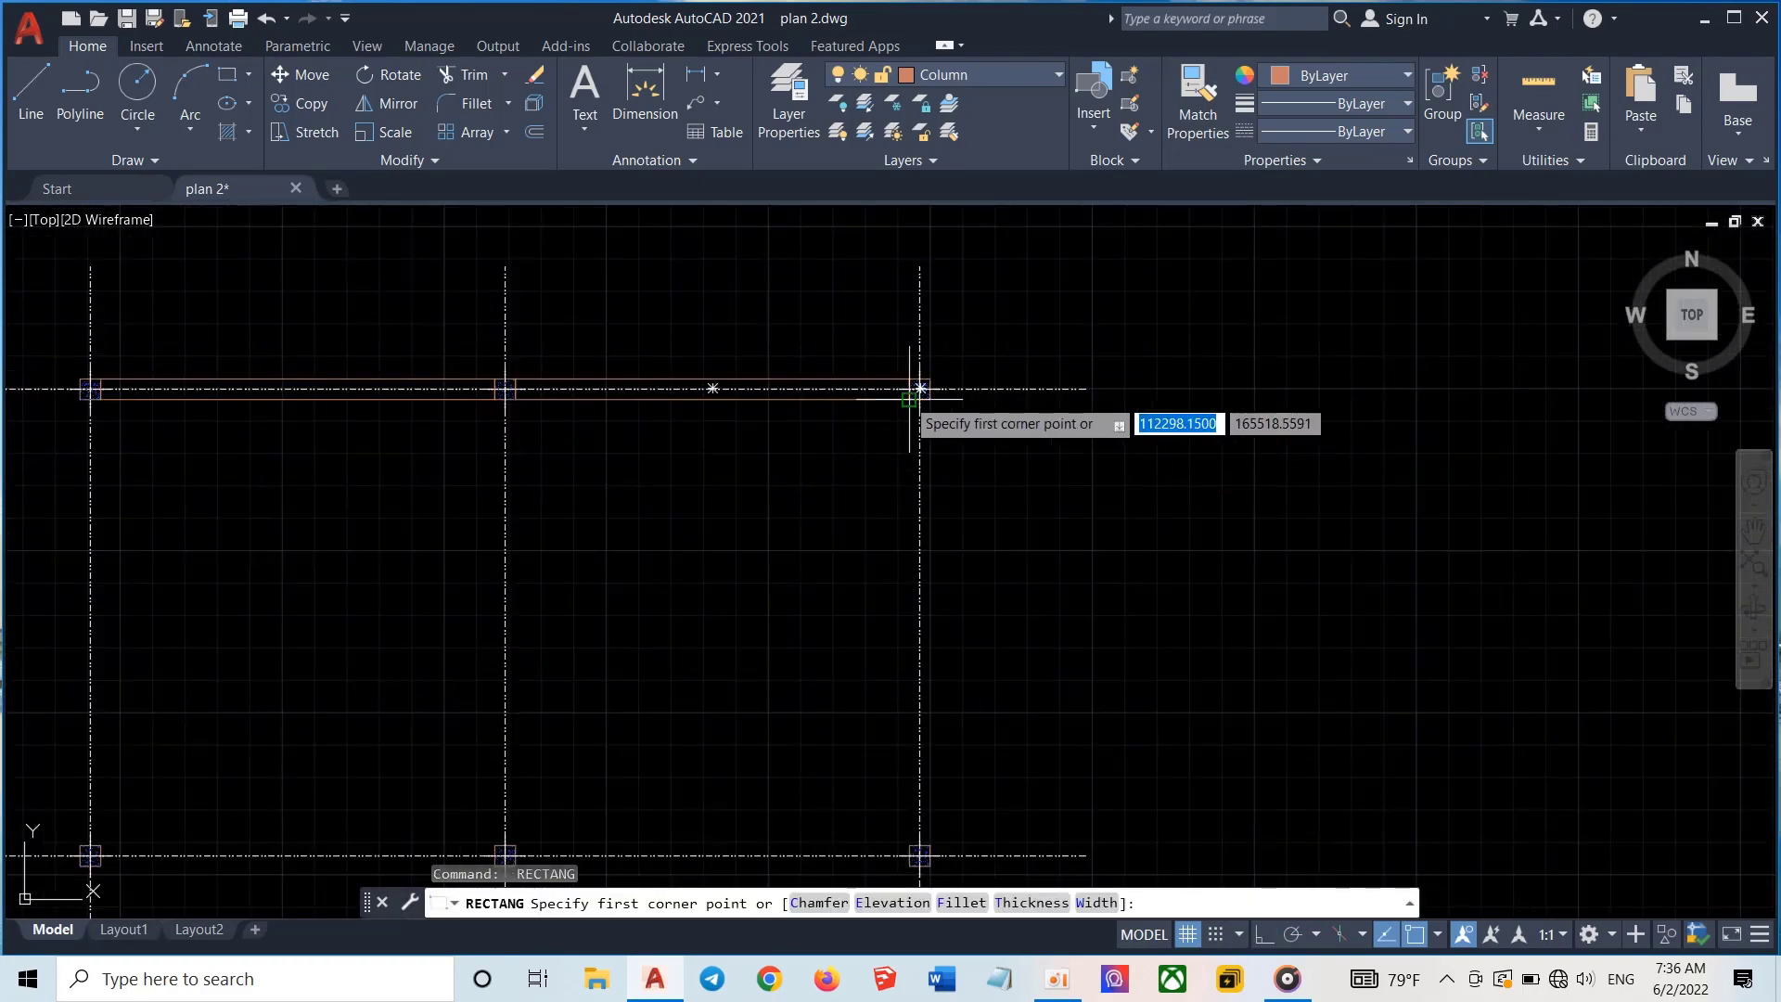
{"action": "left_click", "coordinate": [920, 388]}
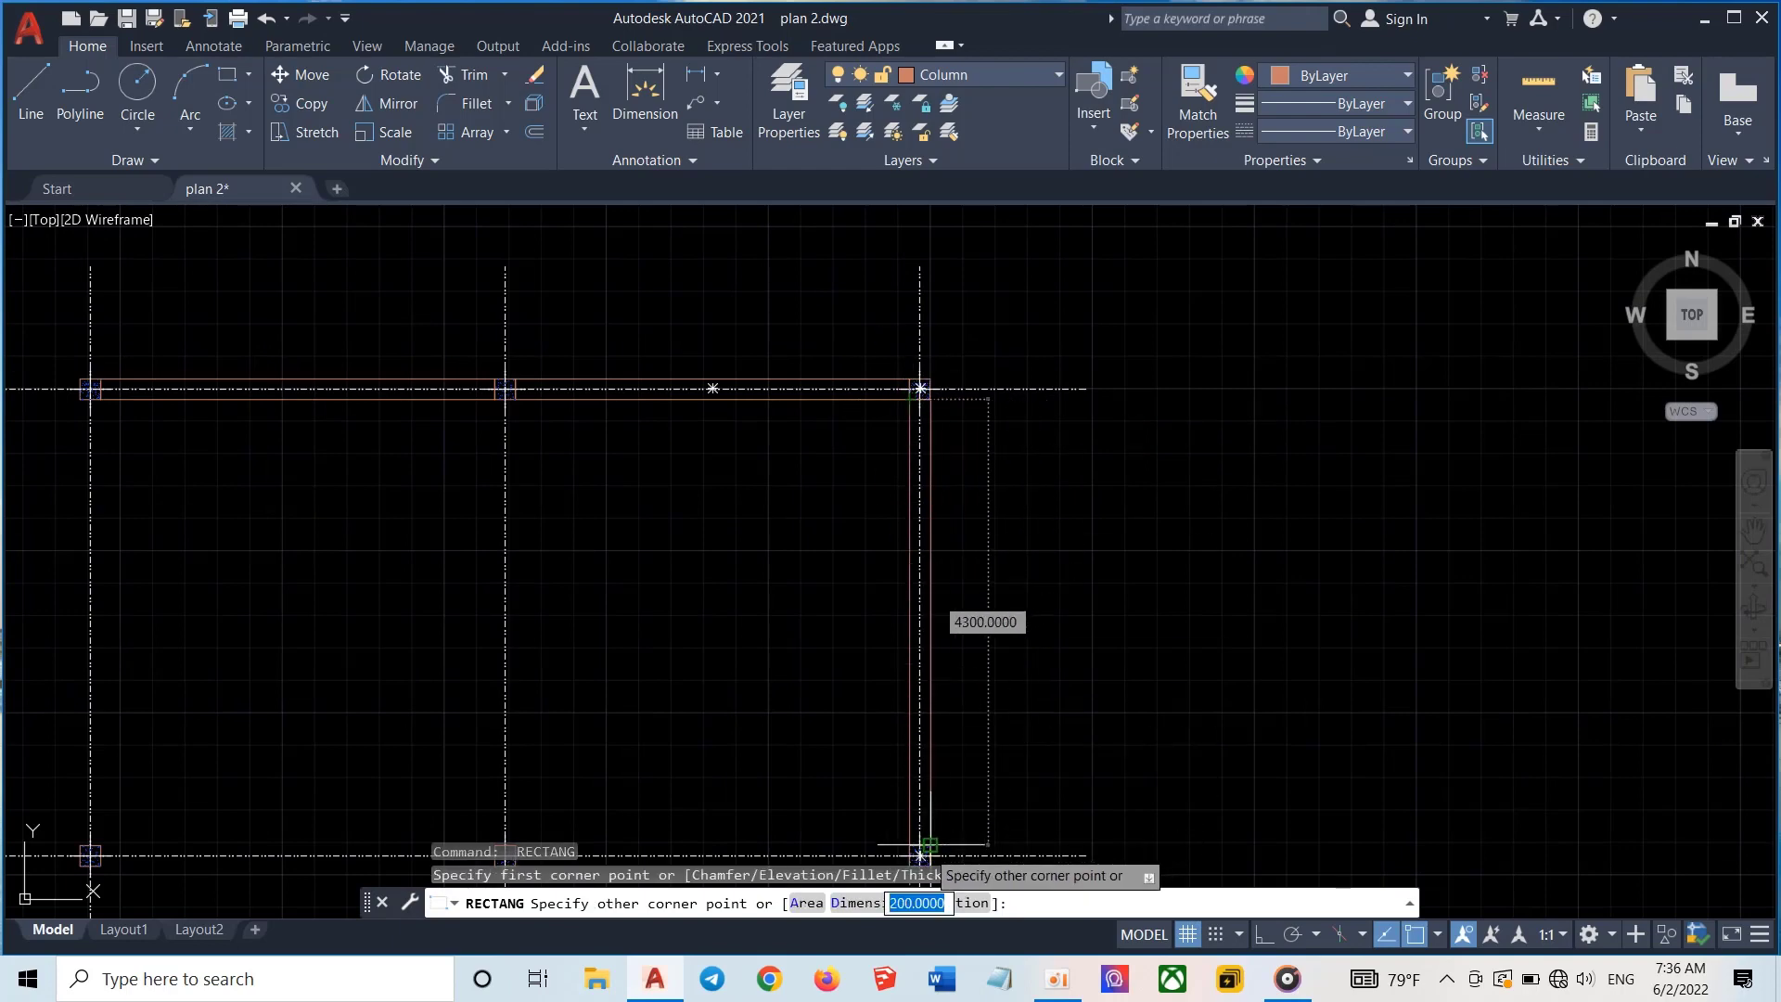
{"action": "left_click", "coordinate": [968, 855]}
Draw a 200 by 4300 beam rectangle on the rightmost vertical axis, between the second-row and third-row columns
{"action": "scroll", "coordinate": [967, 855], "scroll_direction": "down", "scroll_amount": 3}
{"action": "mouse_move", "coordinate": [967, 834]}
{"action": "middle_mouse_down"}
{"action": "mouse_move", "coordinate": [989, 469]}
{"action": "mouse_move", "coordinate": [1029, 399]}
{"action": "middle_mouse_up"}
{"action": "scroll", "coordinate": [954, 537], "scroll_direction": "up", "scroll_amount": 3}
{"action": "key", "text": "Return"}
{"action": "left_click", "coordinate": [983, 298]}
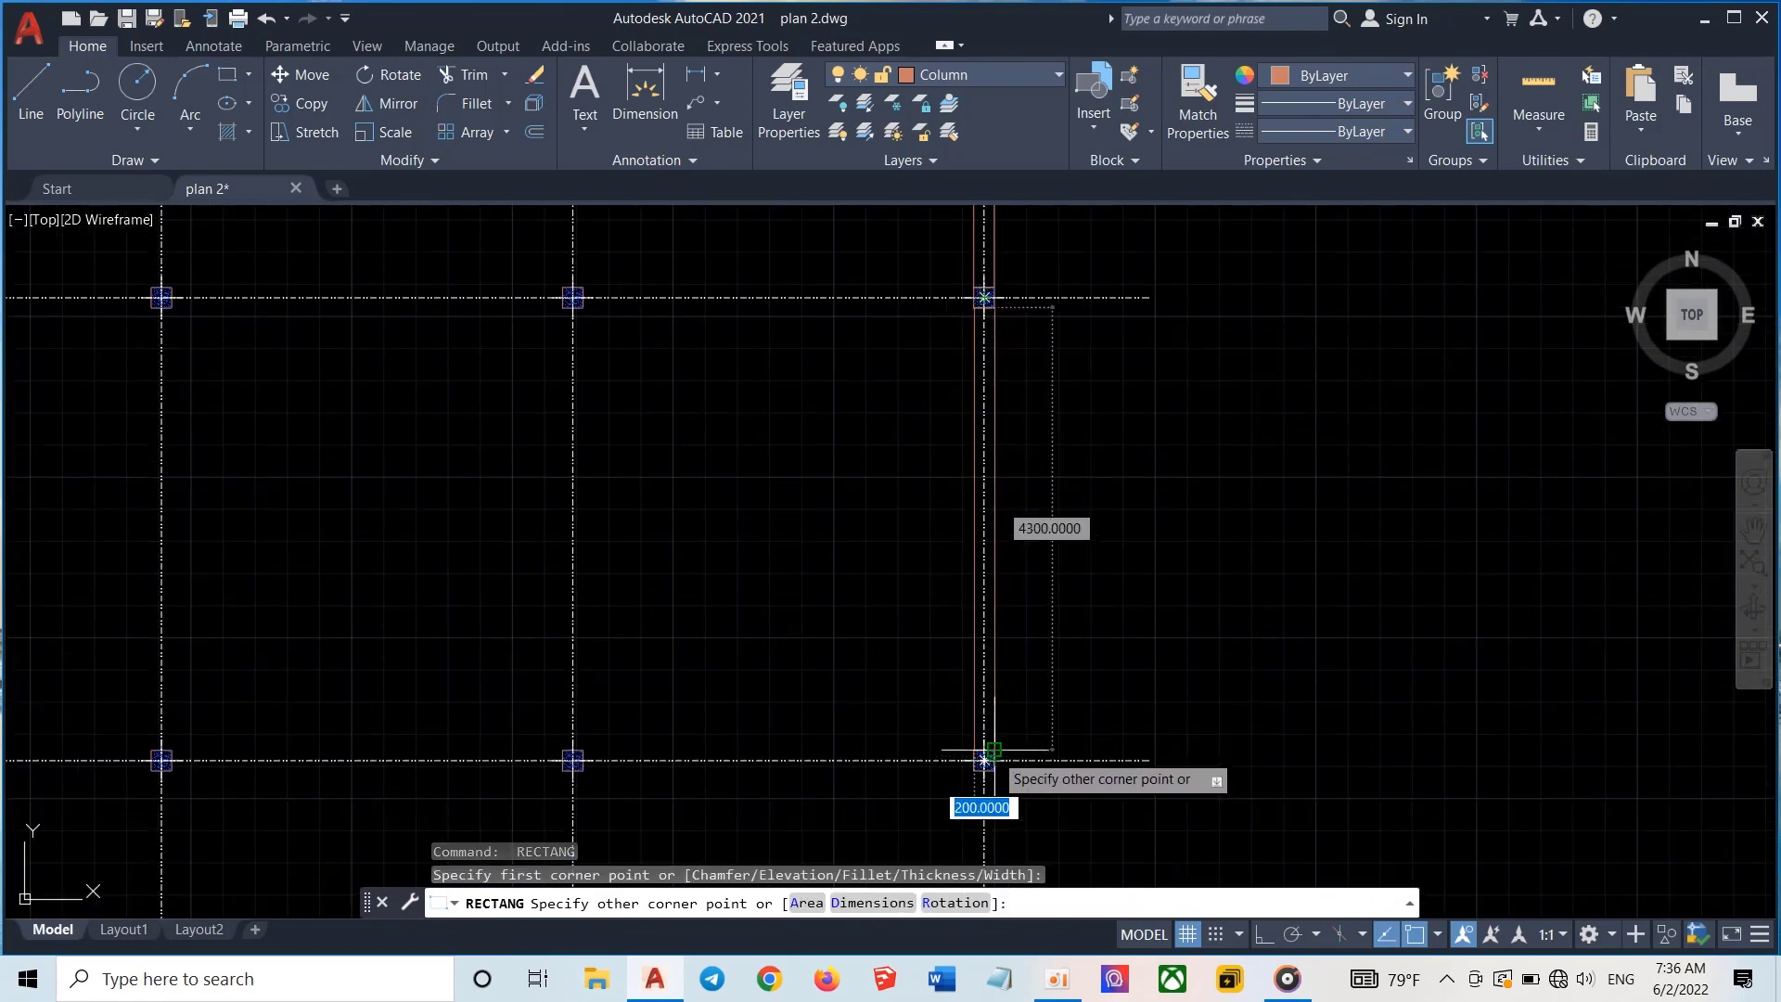
{"action": "left_click", "coordinate": [994, 750]}
Draw a 200 by 4800 beam rectangle on the rightmost vertical axis, between the third-row and fourth-row columns
{"action": "scroll", "coordinate": [1137, 794], "scroll_direction": "down", "scroll_amount": 2}
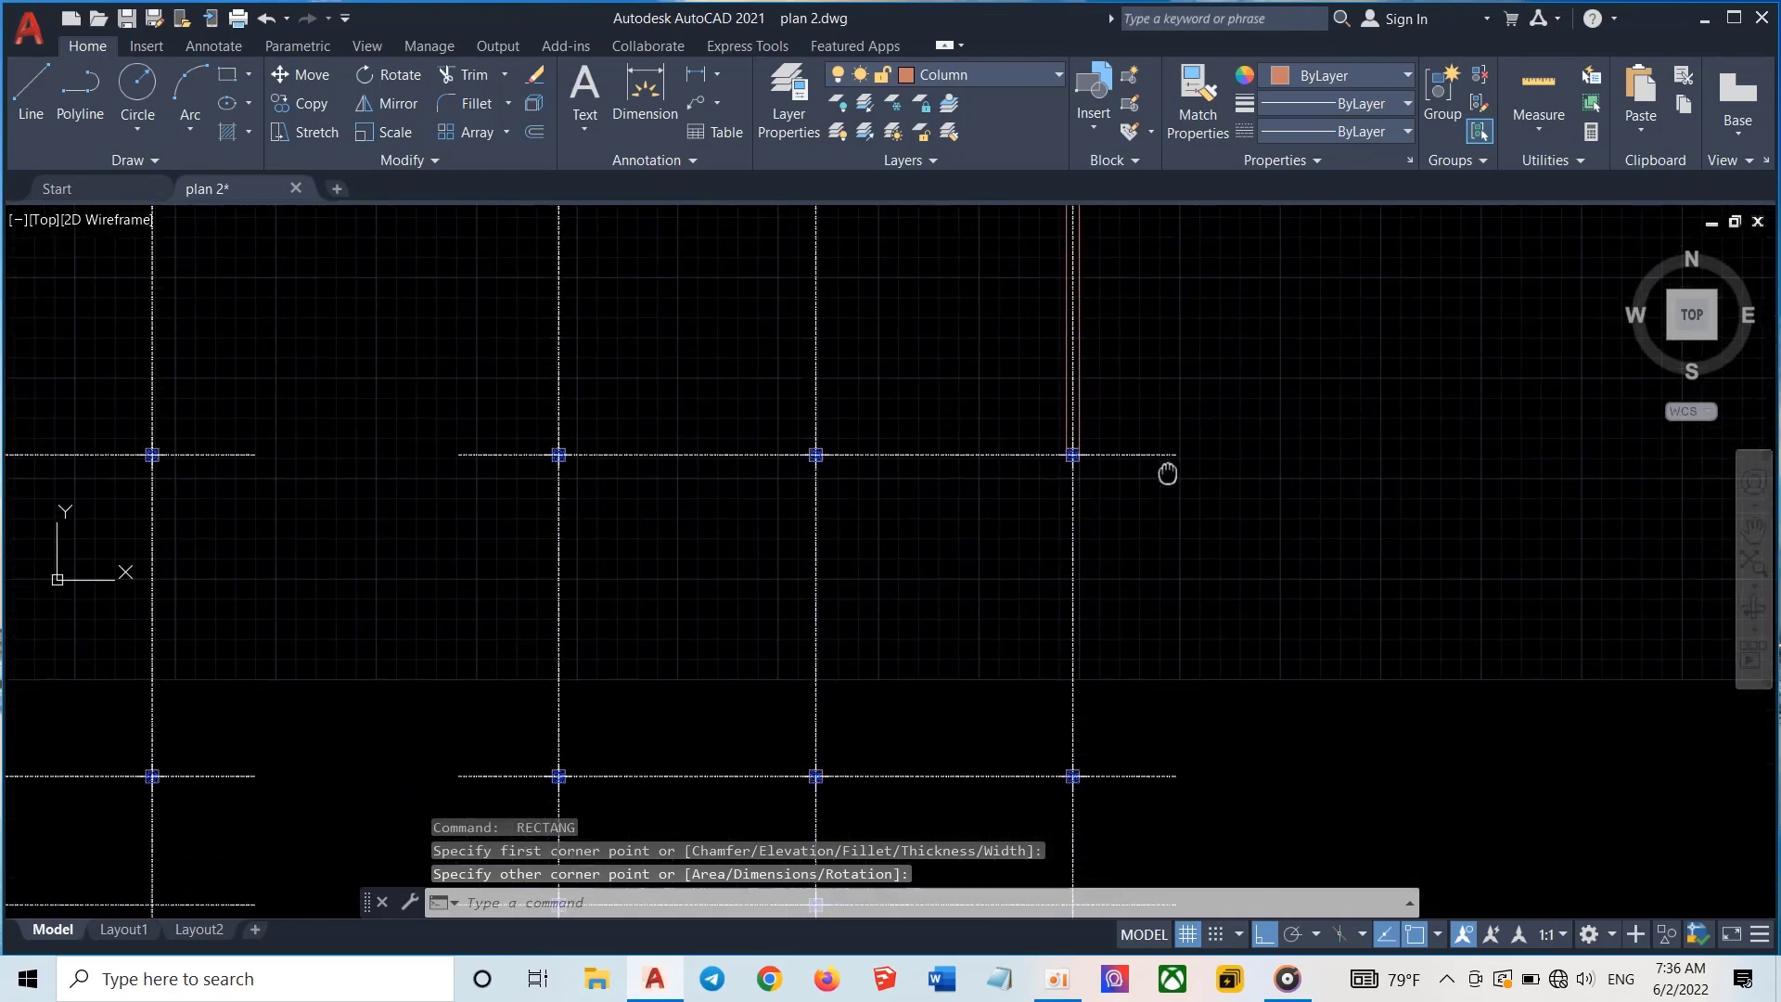
{"action": "scroll", "coordinate": [1107, 467], "scroll_direction": "up", "scroll_amount": 2}
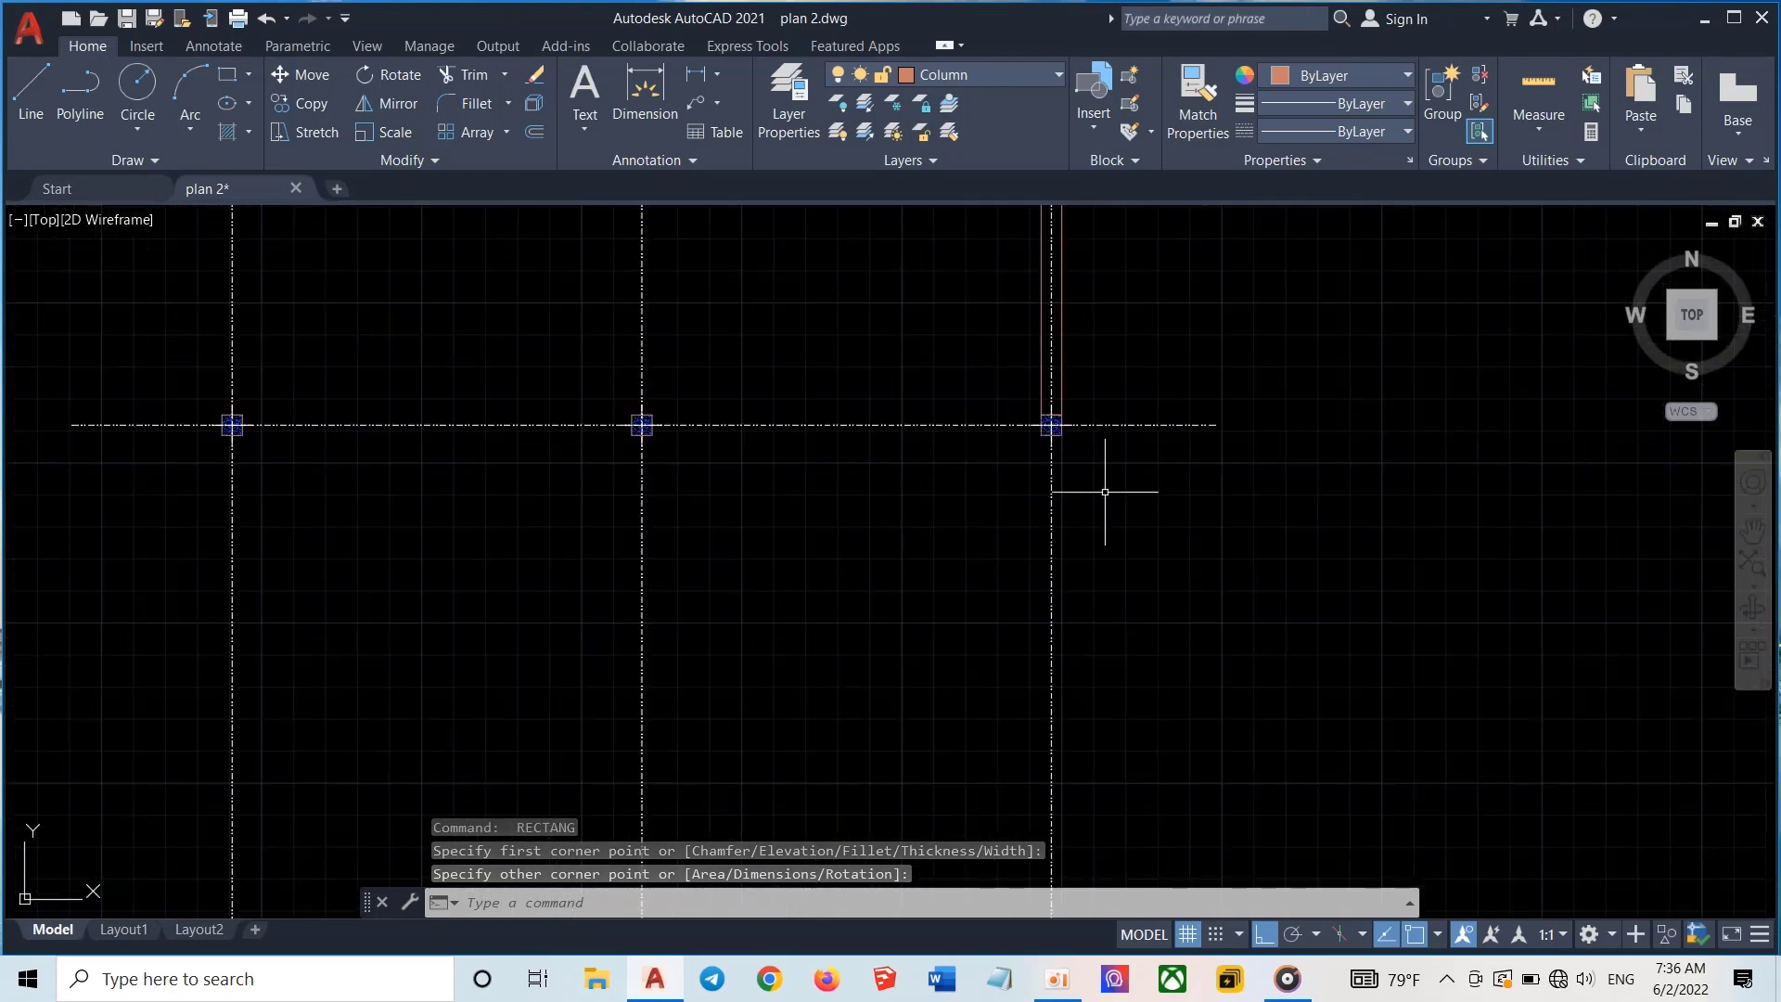
{"action": "middle_click_drag", "start_coordinate": [1104, 485], "coordinate": [1108, 381]}
{"action": "key", "text": "Return"}
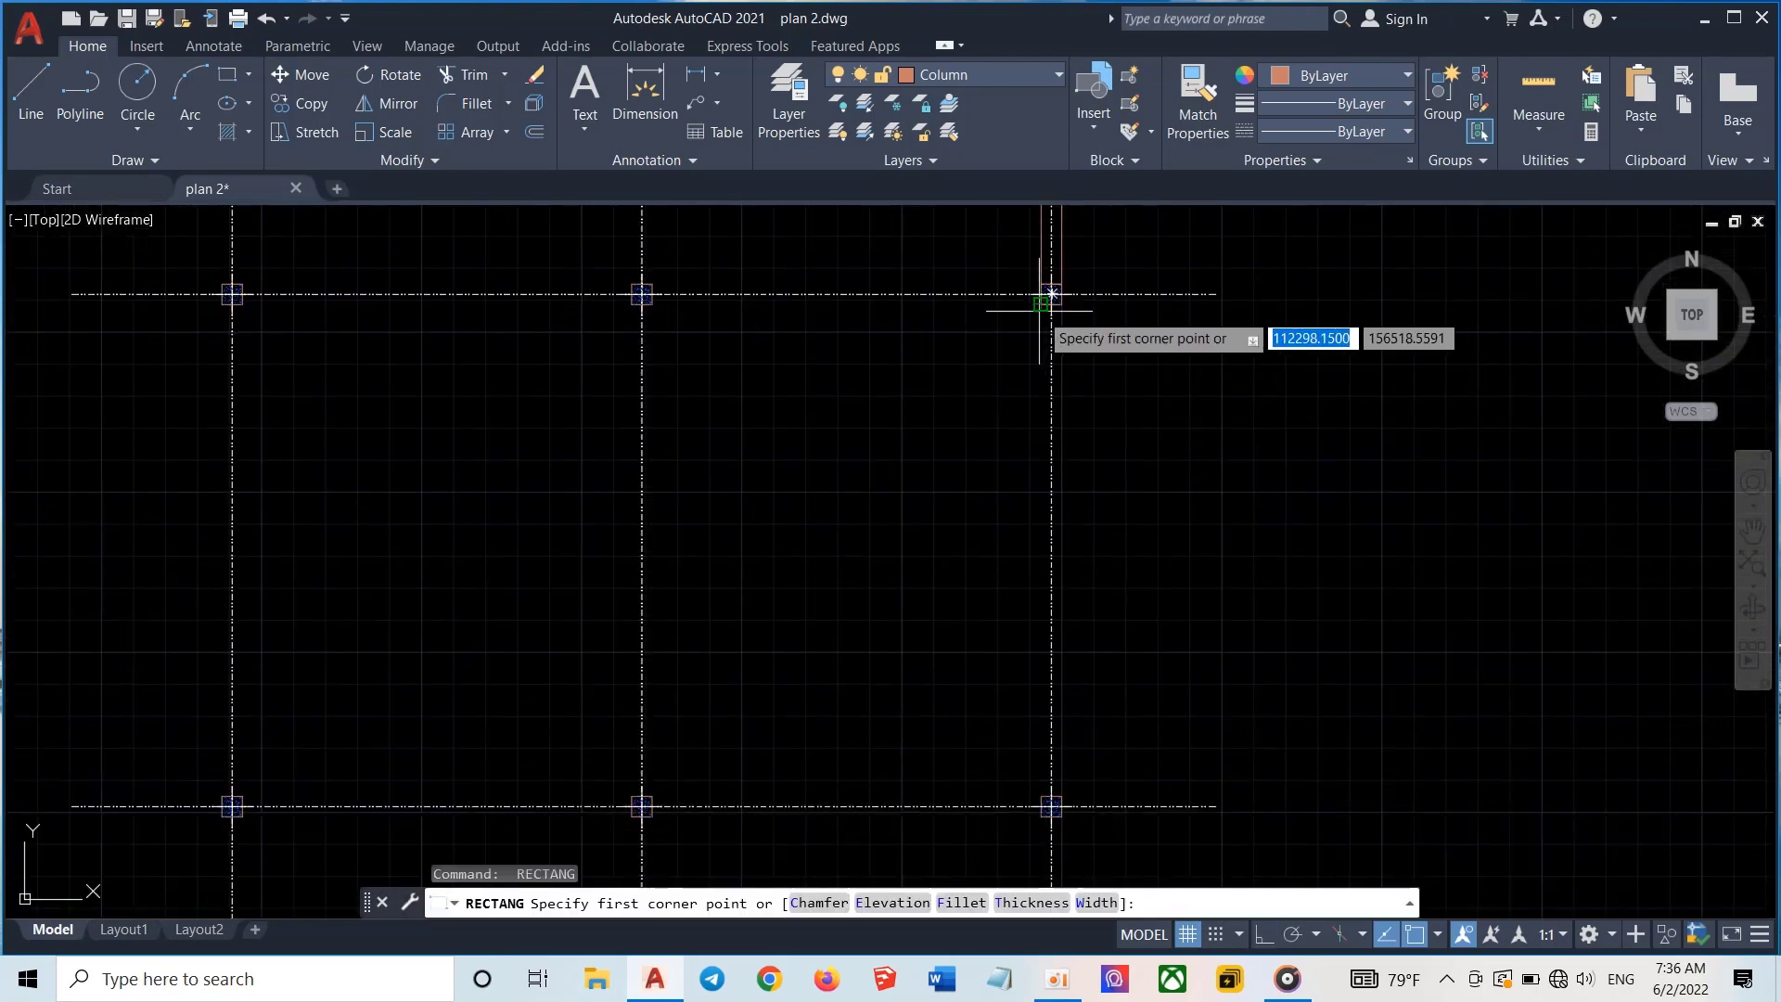
{"action": "left_click", "coordinate": [1052, 294]}
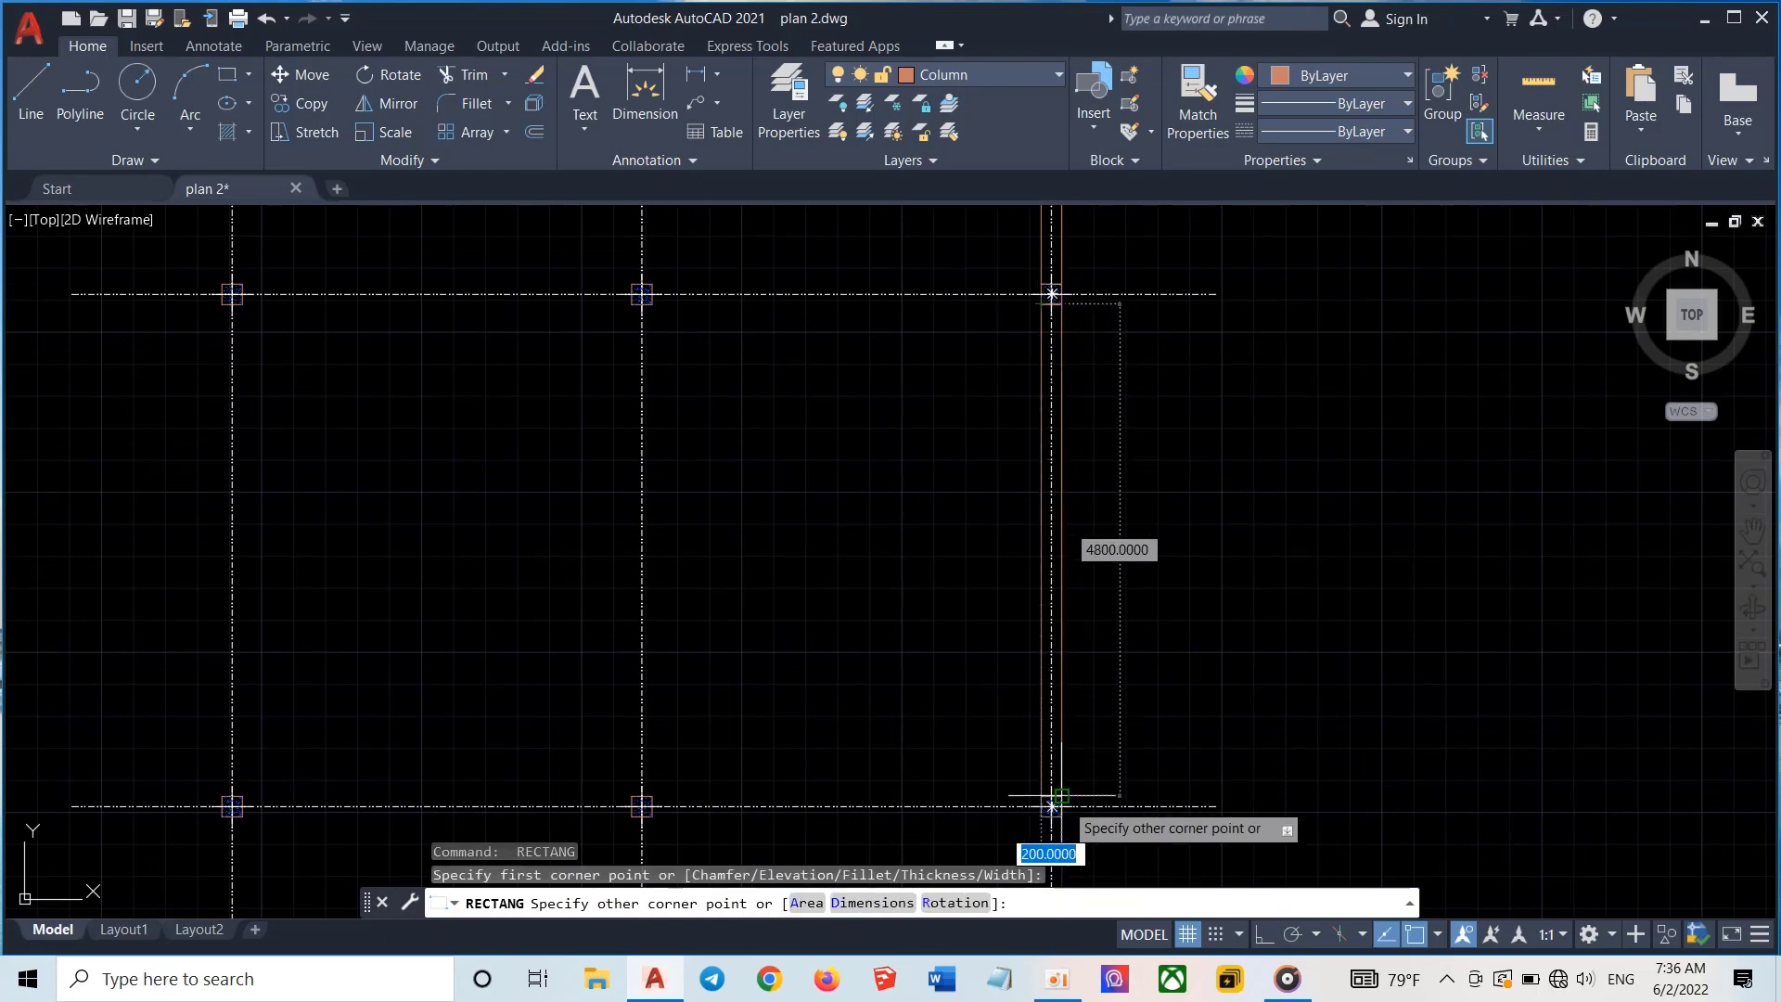
{"action": "left_click", "coordinate": [1070, 803]}
Draw a 3800 by 200 beam rectangle on the fourth horizontal grid line, between the left and middle columns of the right-hand plan
{"action": "scroll", "coordinate": [1071, 803], "scroll_direction": "down", "scroll_amount": 4}
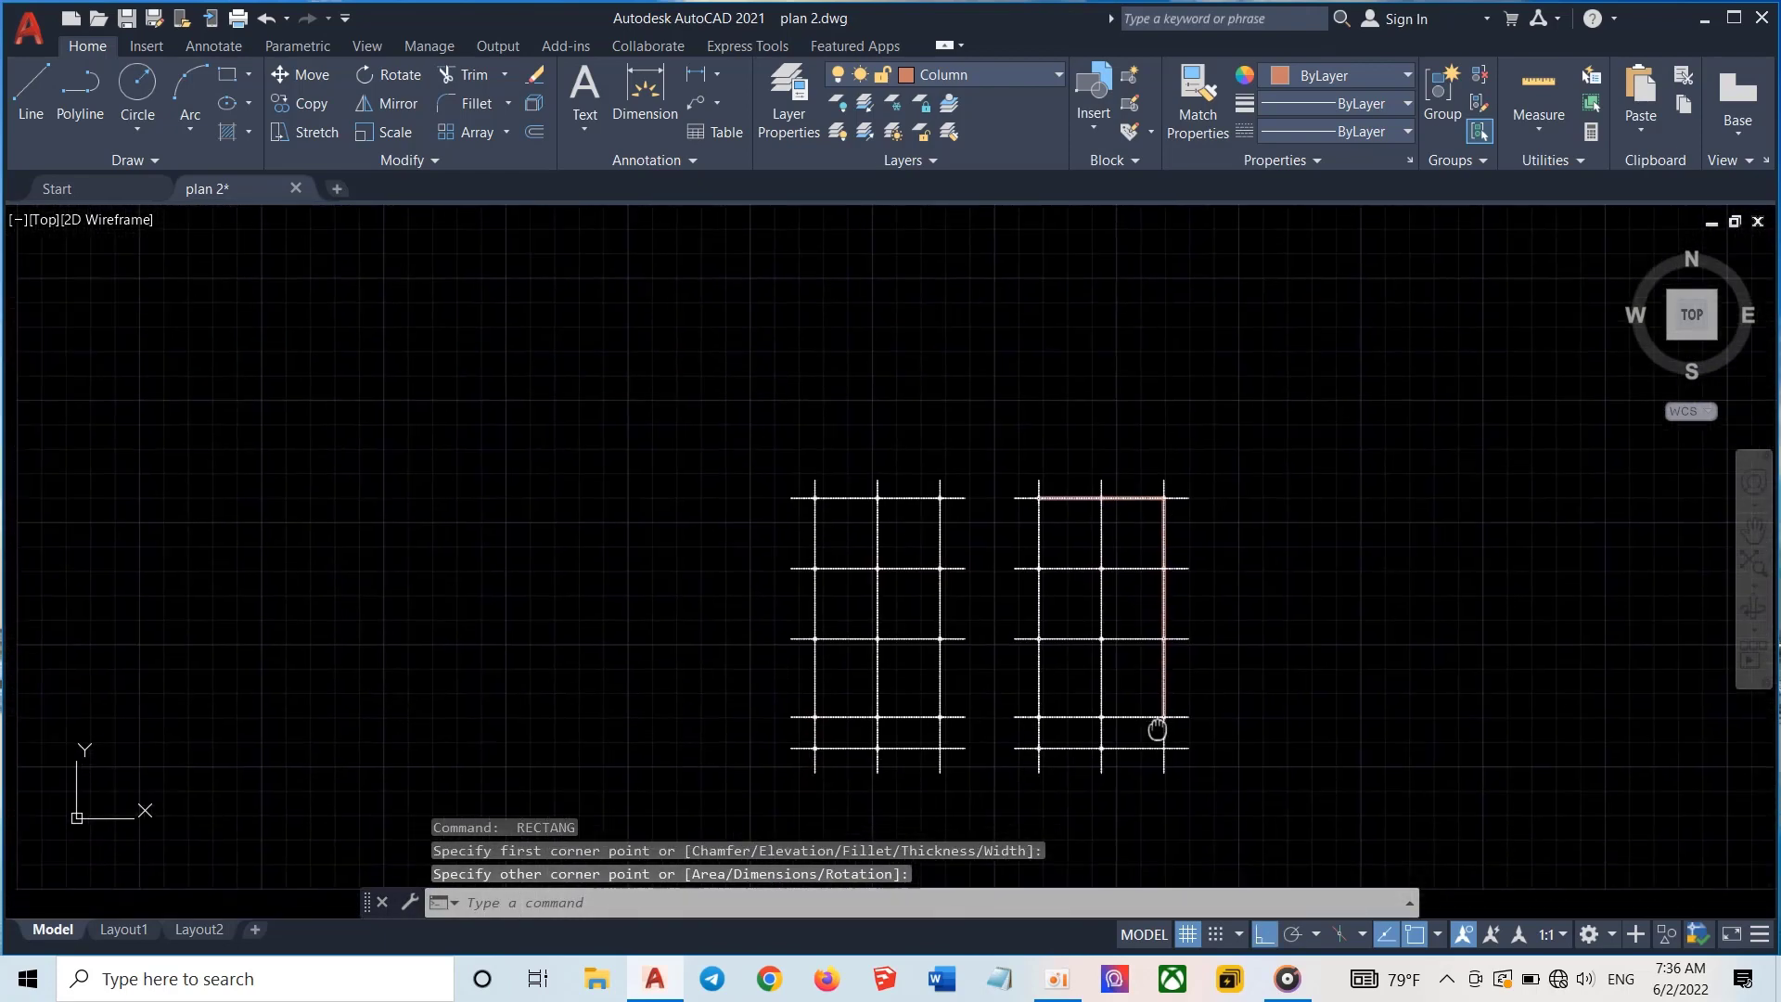
{"action": "scroll", "coordinate": [1160, 723], "scroll_direction": "up", "scroll_amount": 6}
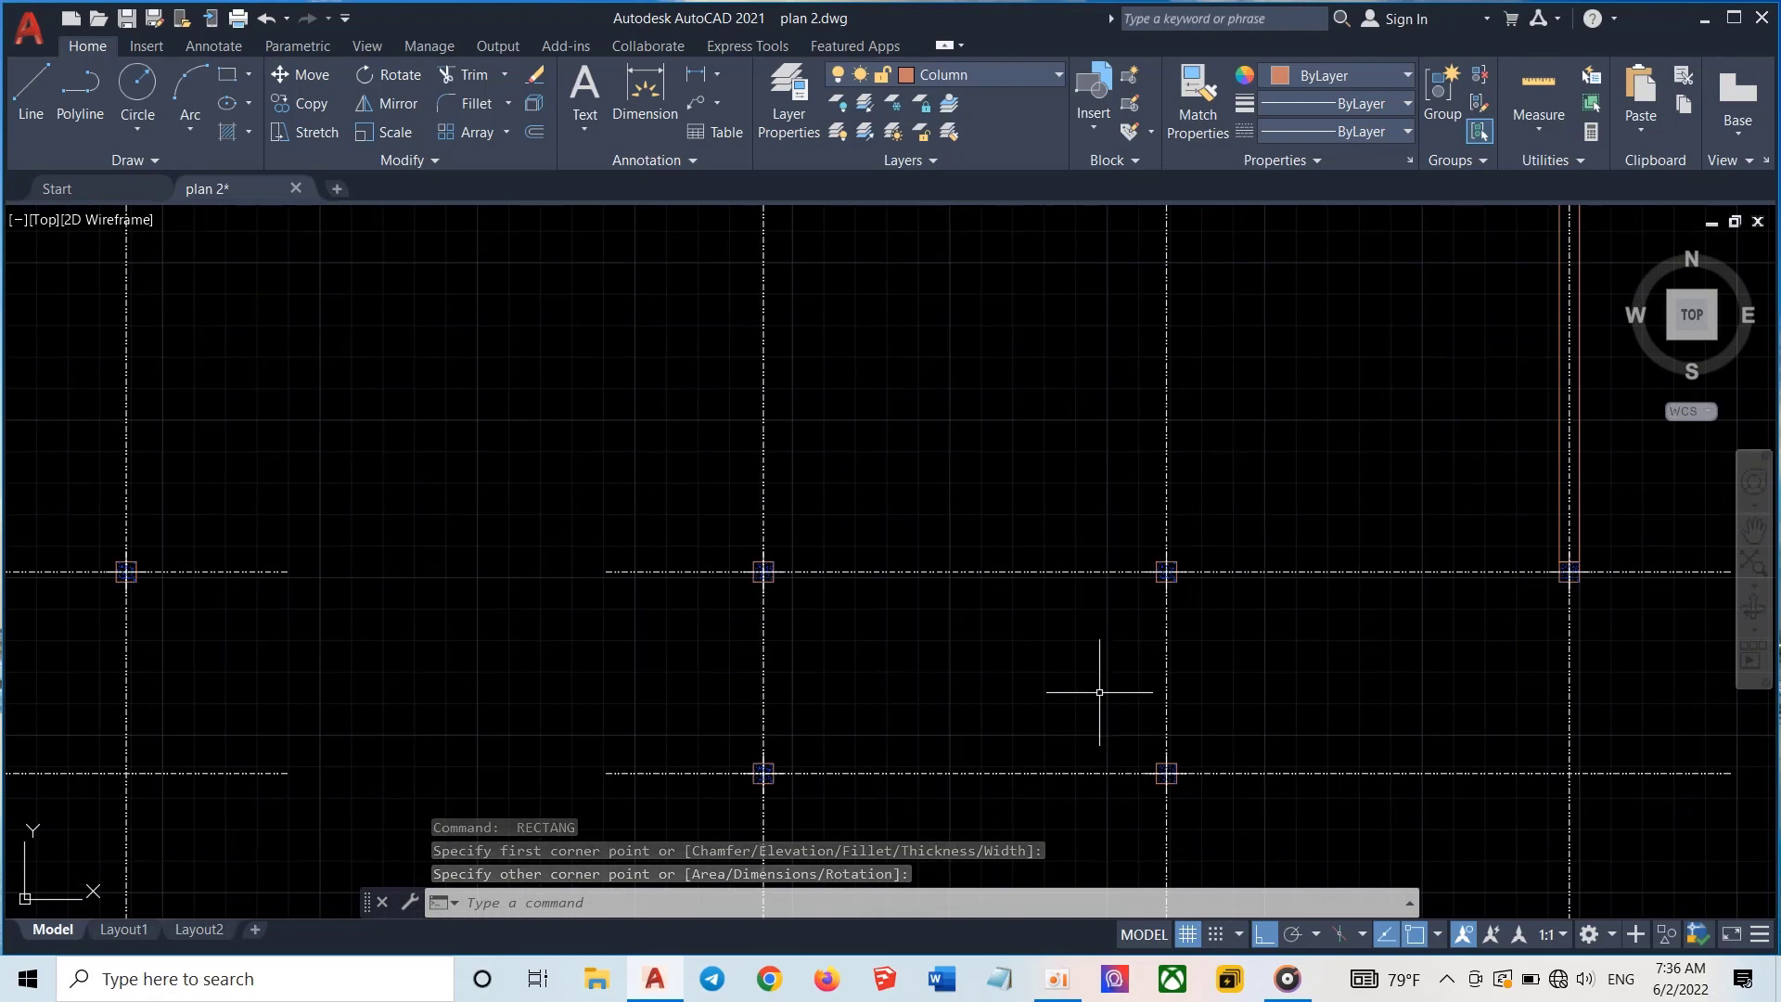
{"action": "key", "text": "Return"}
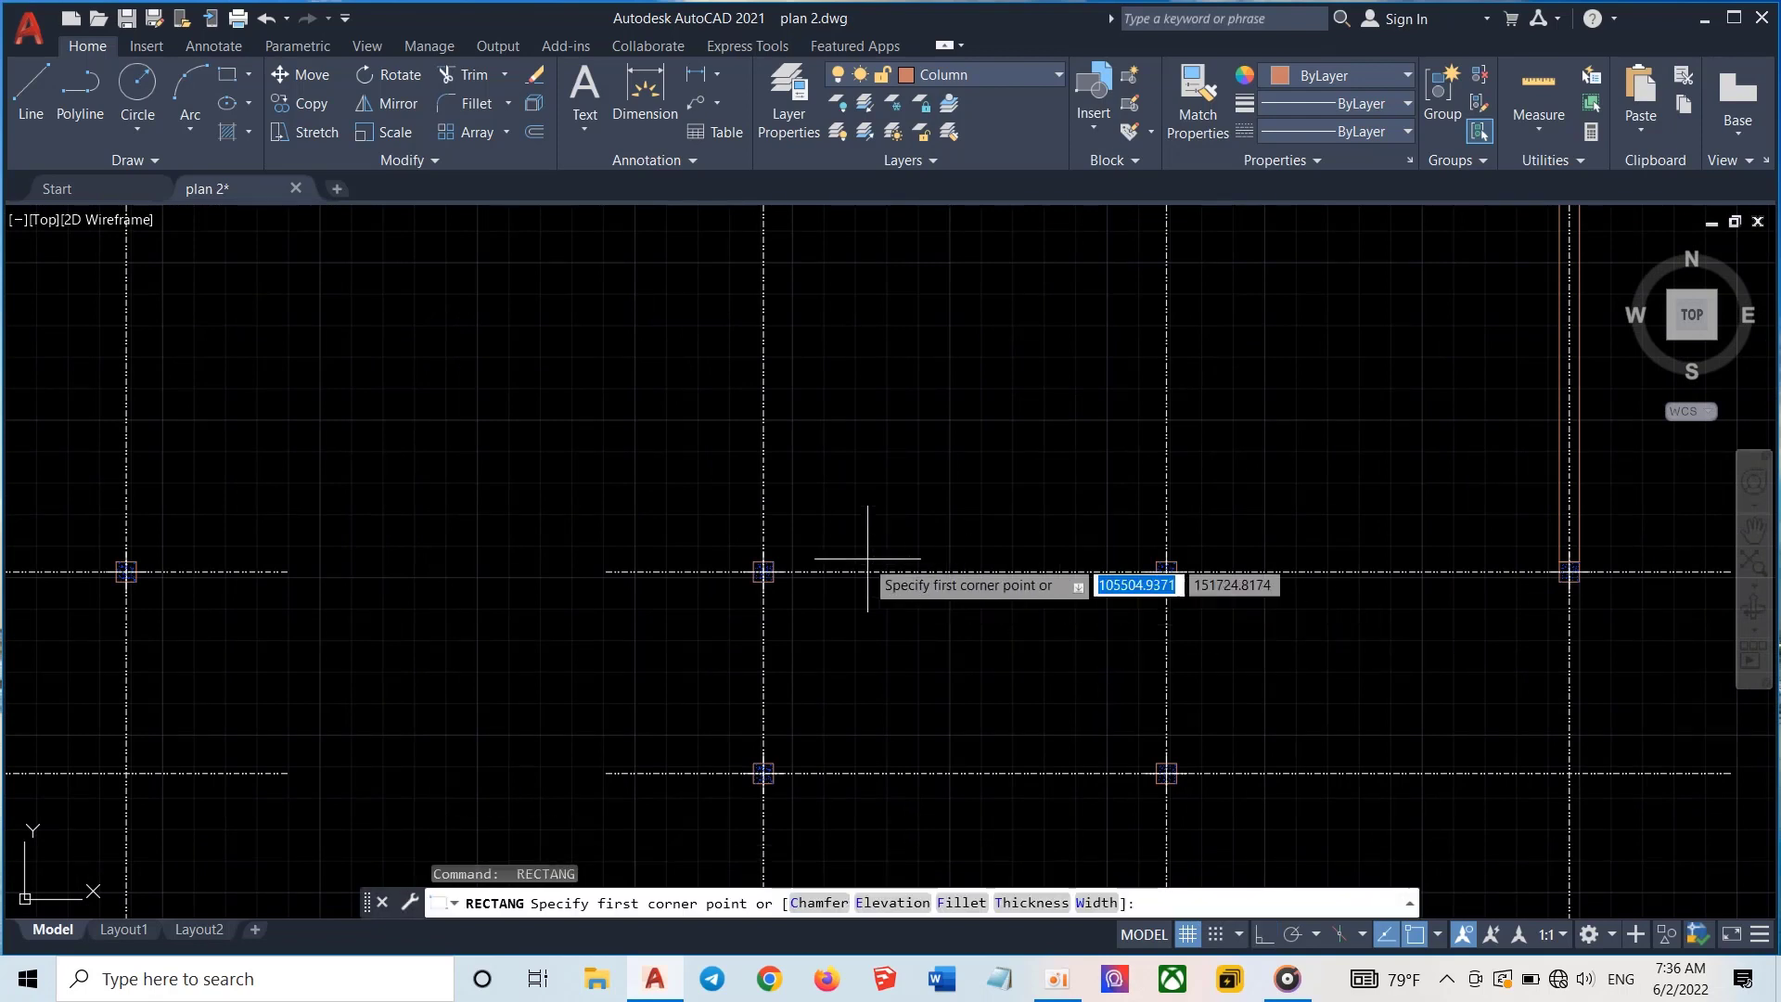
{"action": "left_click", "coordinate": [774, 561]}
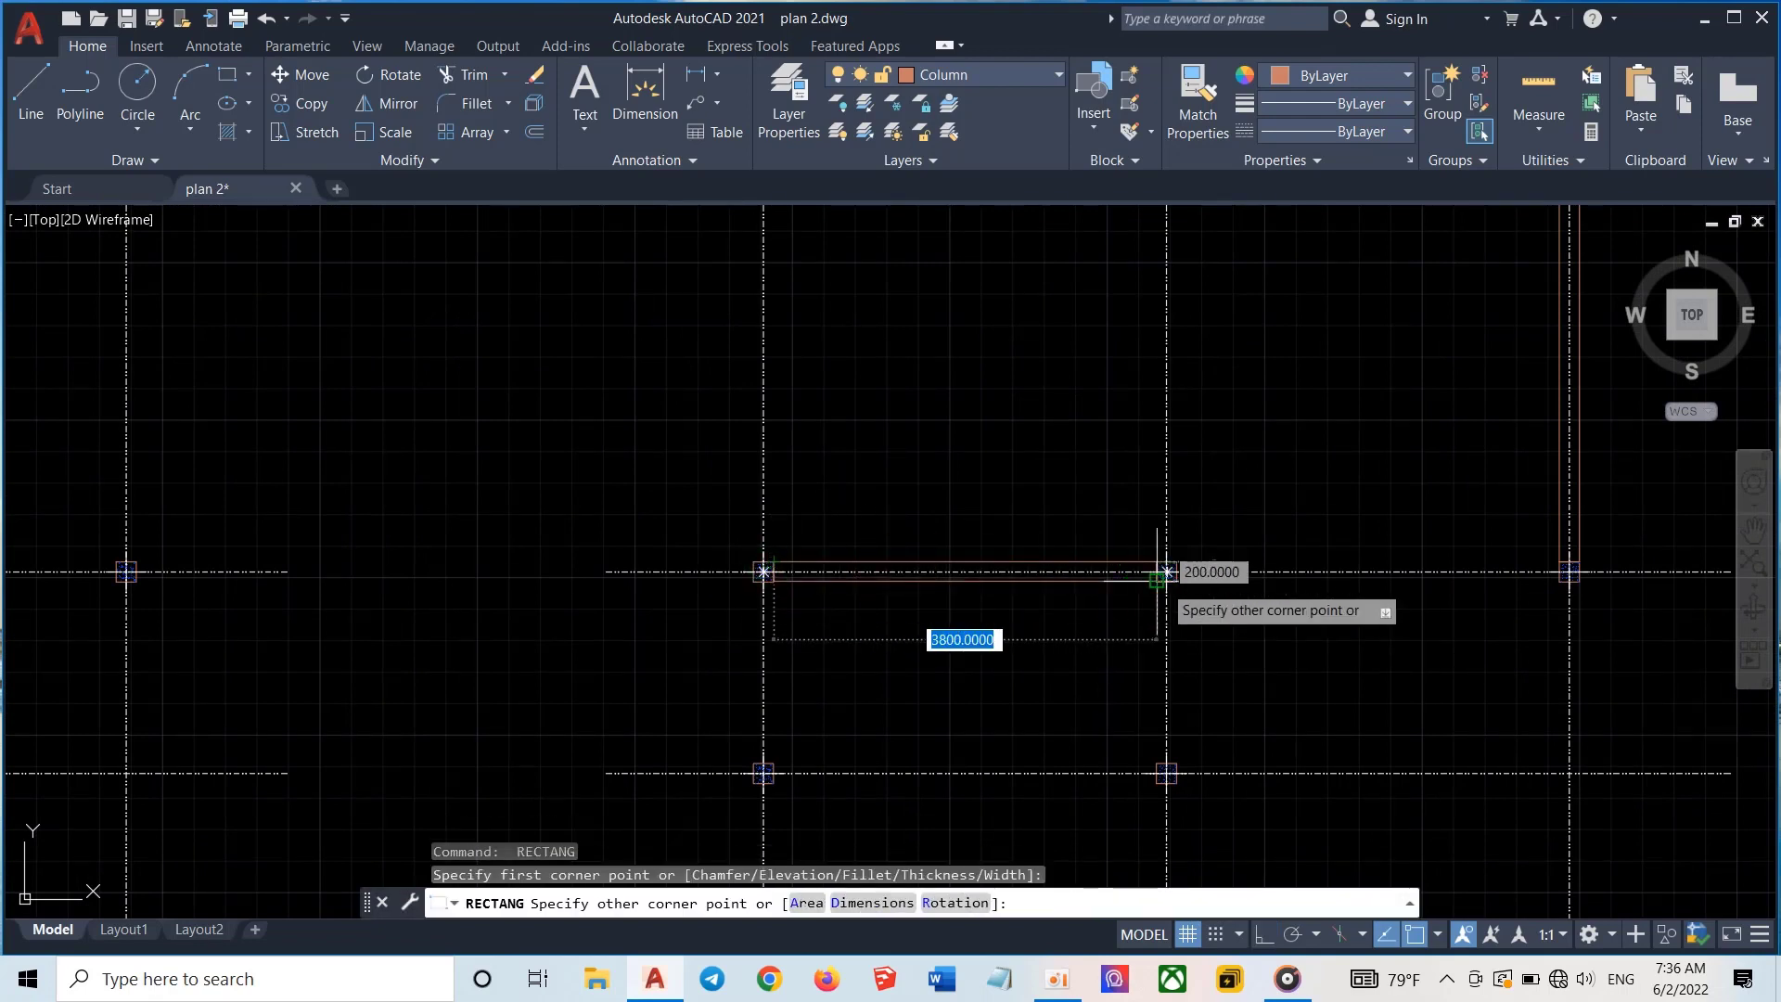
{"action": "left_click", "coordinate": [1159, 579]}
Draw a beam rectangle on the fourth horizontal grid line, between the middle and right columns
{"action": "middle_click_drag", "start_coordinate": [1435, 588], "coordinate": [1074, 604]}
{"action": "scroll", "coordinate": [995, 603], "scroll_direction": "up", "scroll_amount": 2}
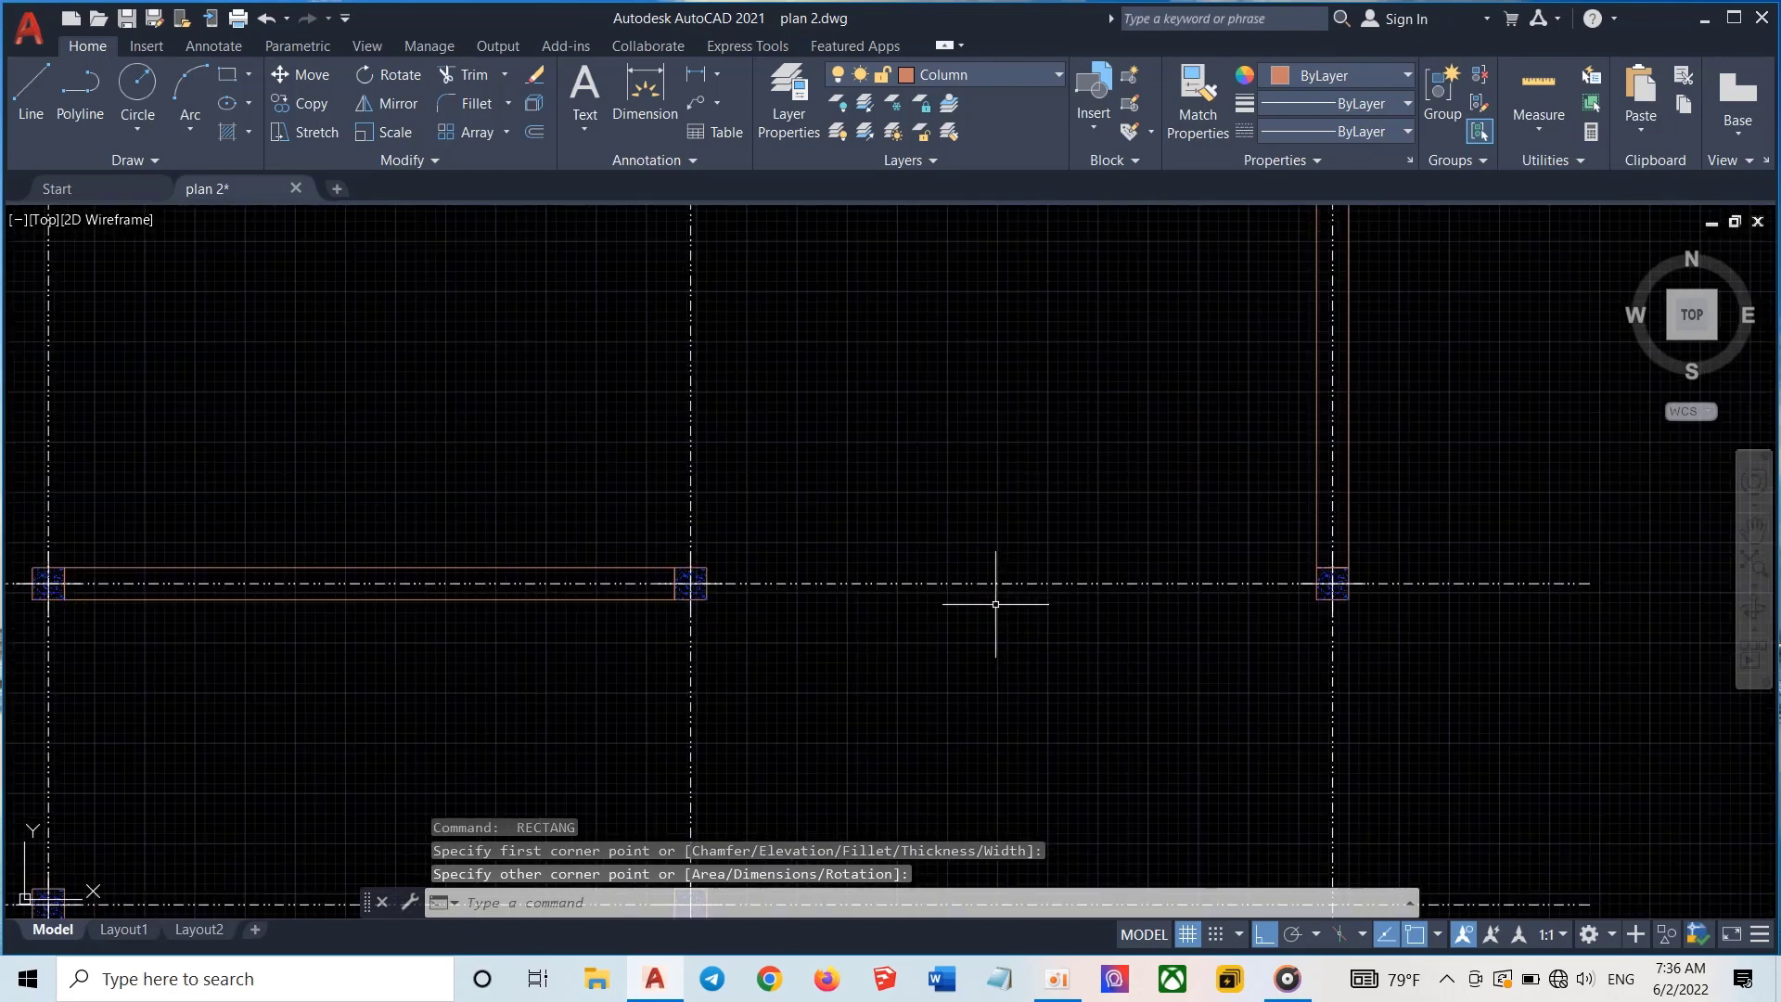
{"action": "key", "text": "Return"}
{"action": "left_click", "coordinate": [715, 569]}
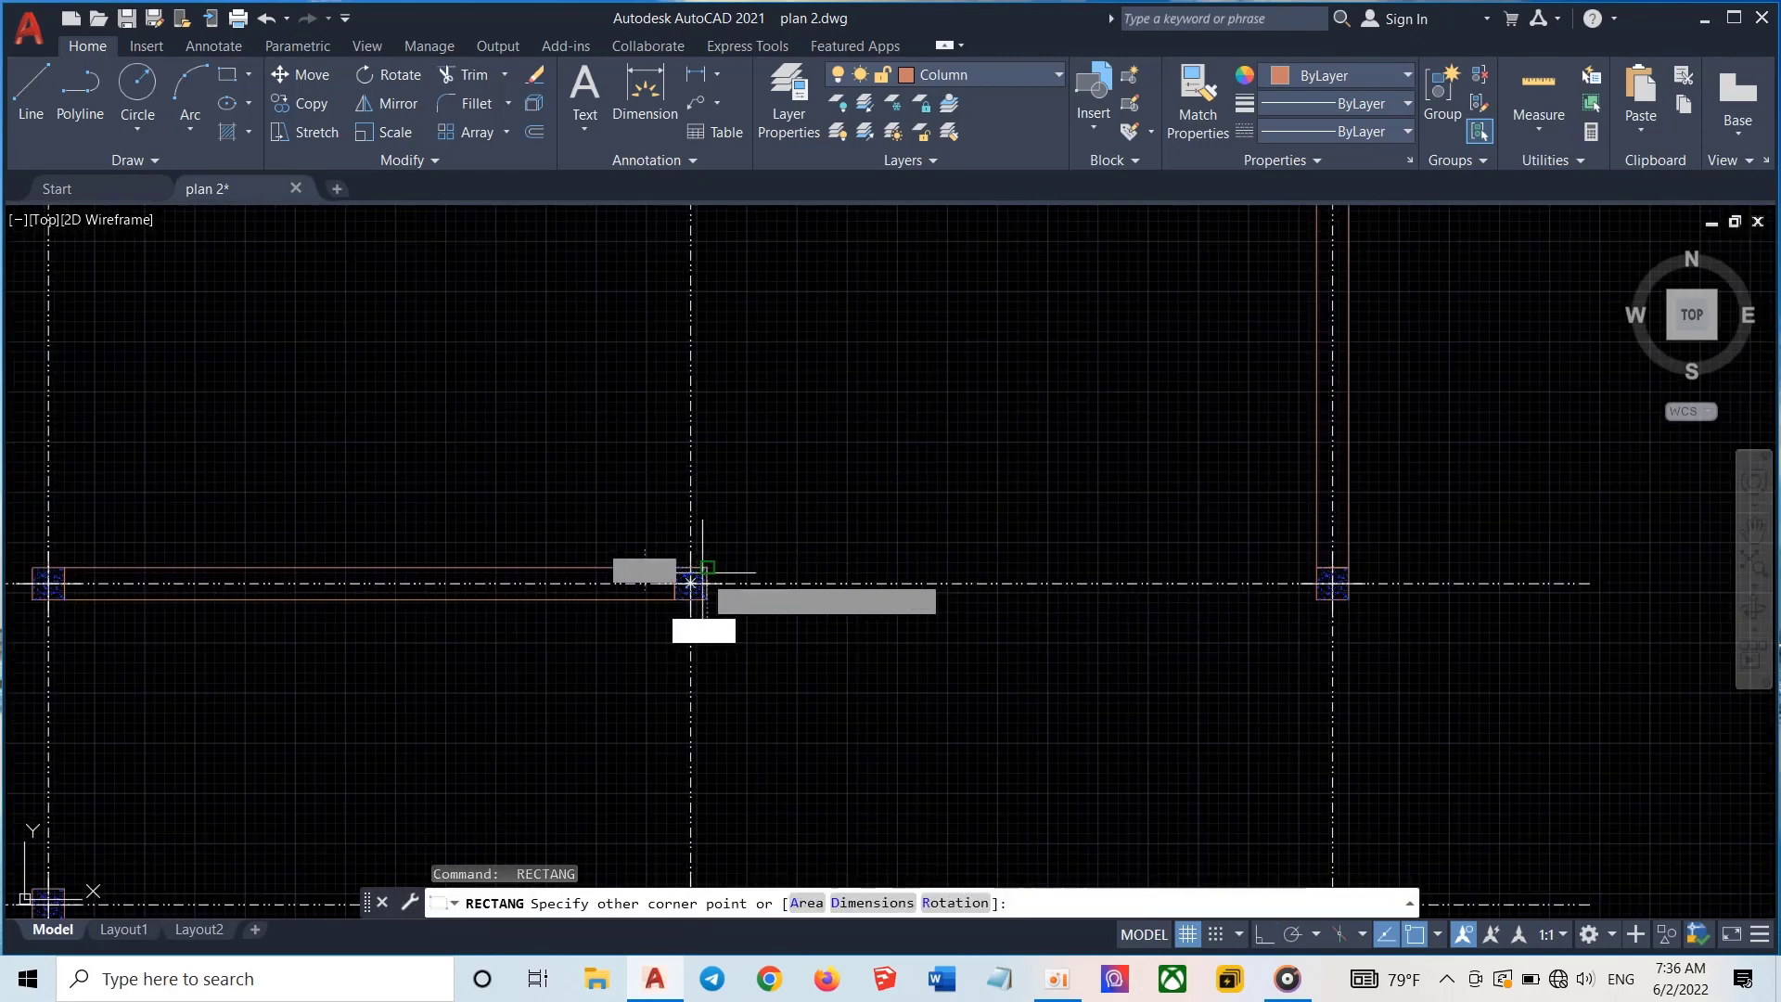
{"action": "left_click", "coordinate": [1332, 583]}
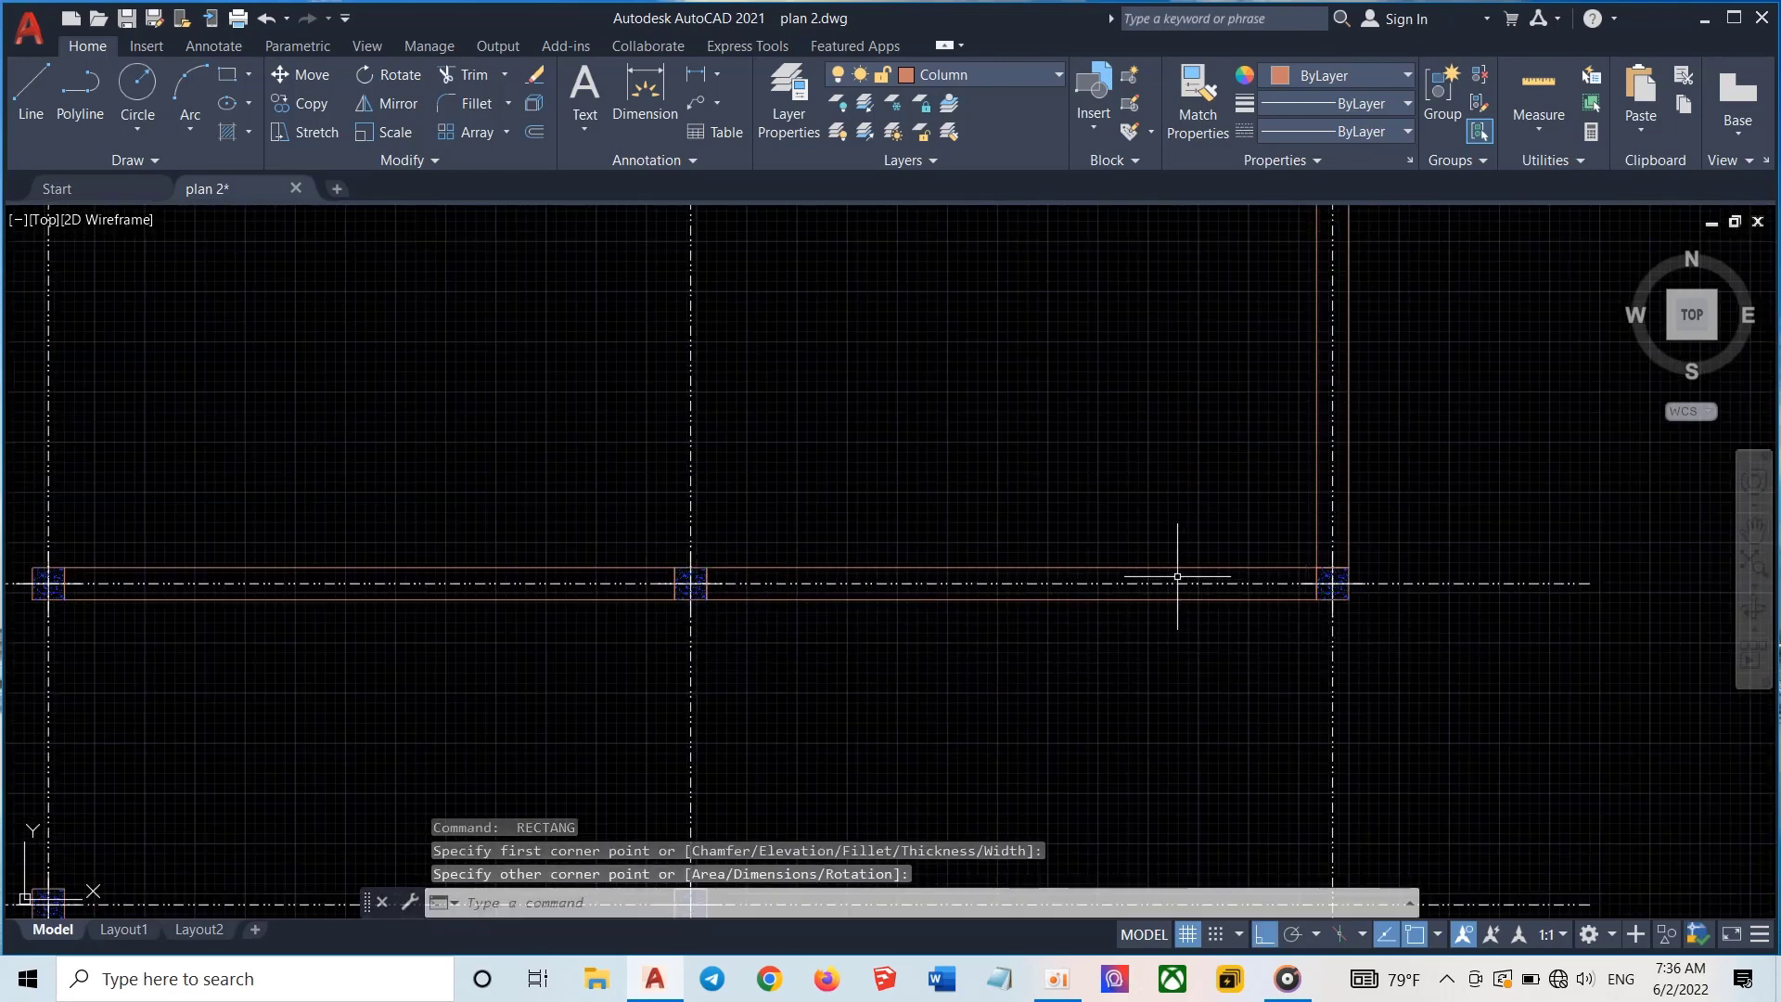
Draw a column-width beam rectangle on the right-hand plan's leftmost vertical axis, between the third-row and fourth-row columns
{"action": "scroll", "coordinate": [1180, 537], "scroll_direction": "down", "scroll_amount": 6}
{"action": "scroll", "coordinate": [1045, 530], "scroll_direction": "up", "scroll_amount": 4}
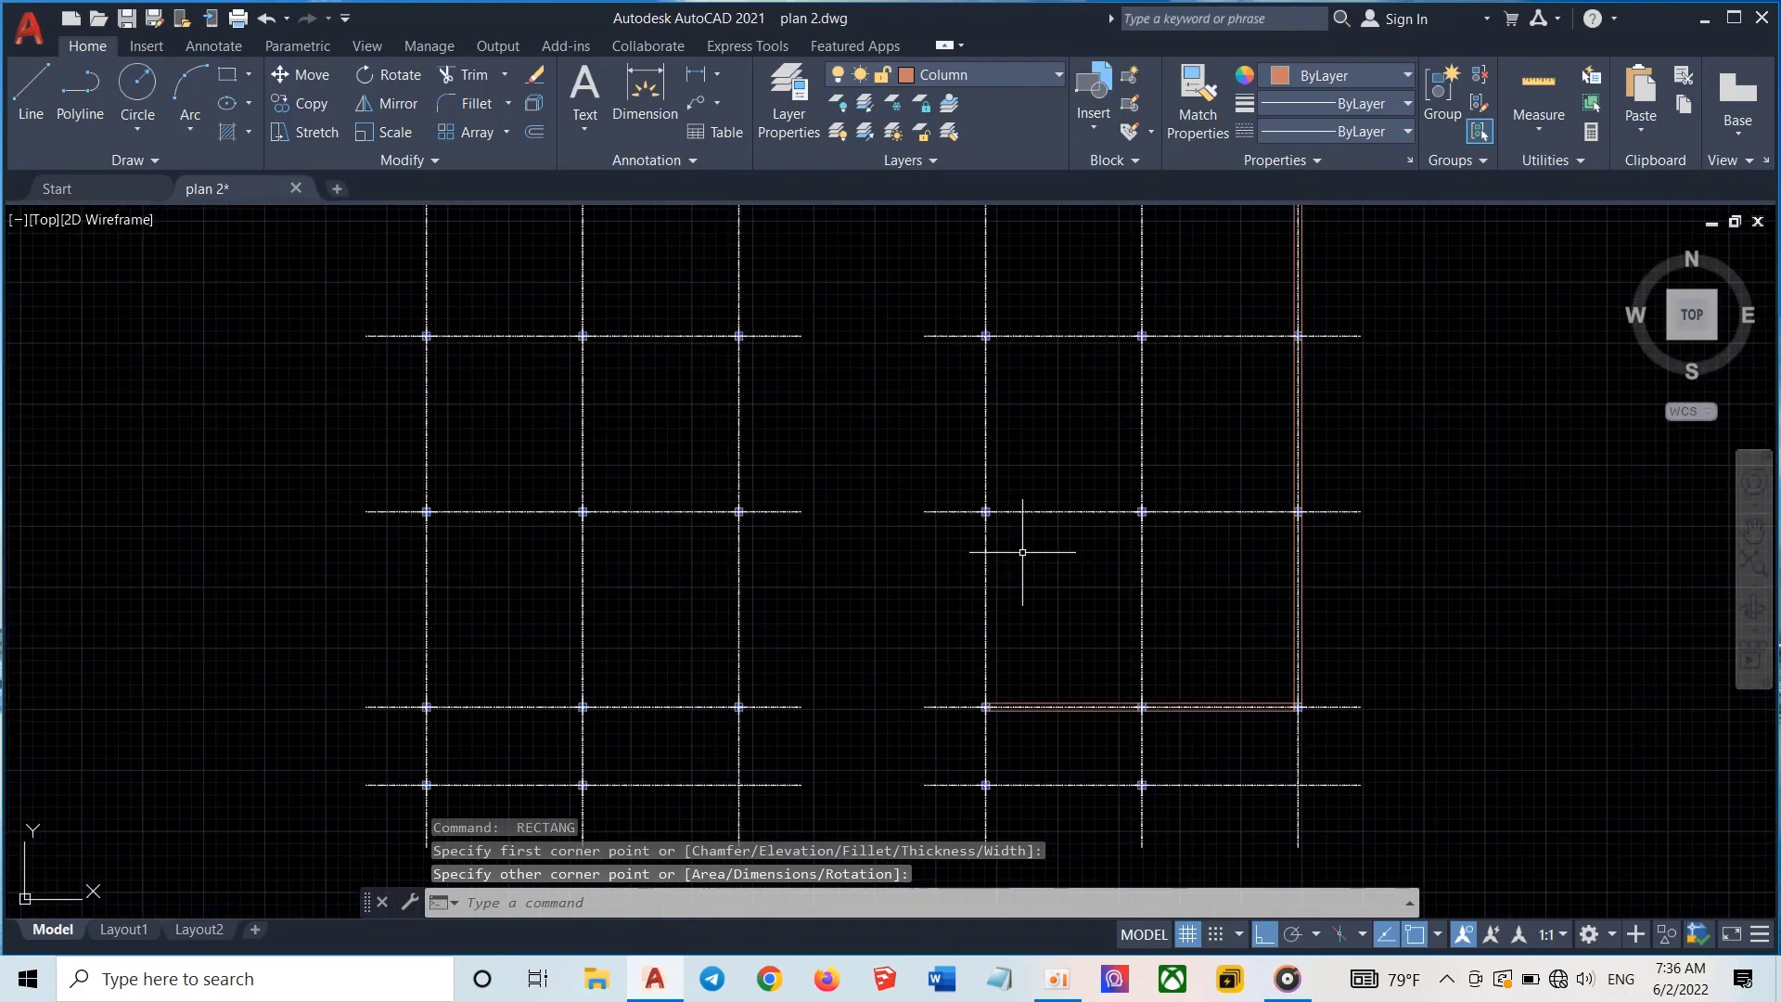
{"action": "key", "text": "Return"}
{"action": "scroll", "coordinate": [958, 546], "scroll_direction": "up", "scroll_amount": 6}
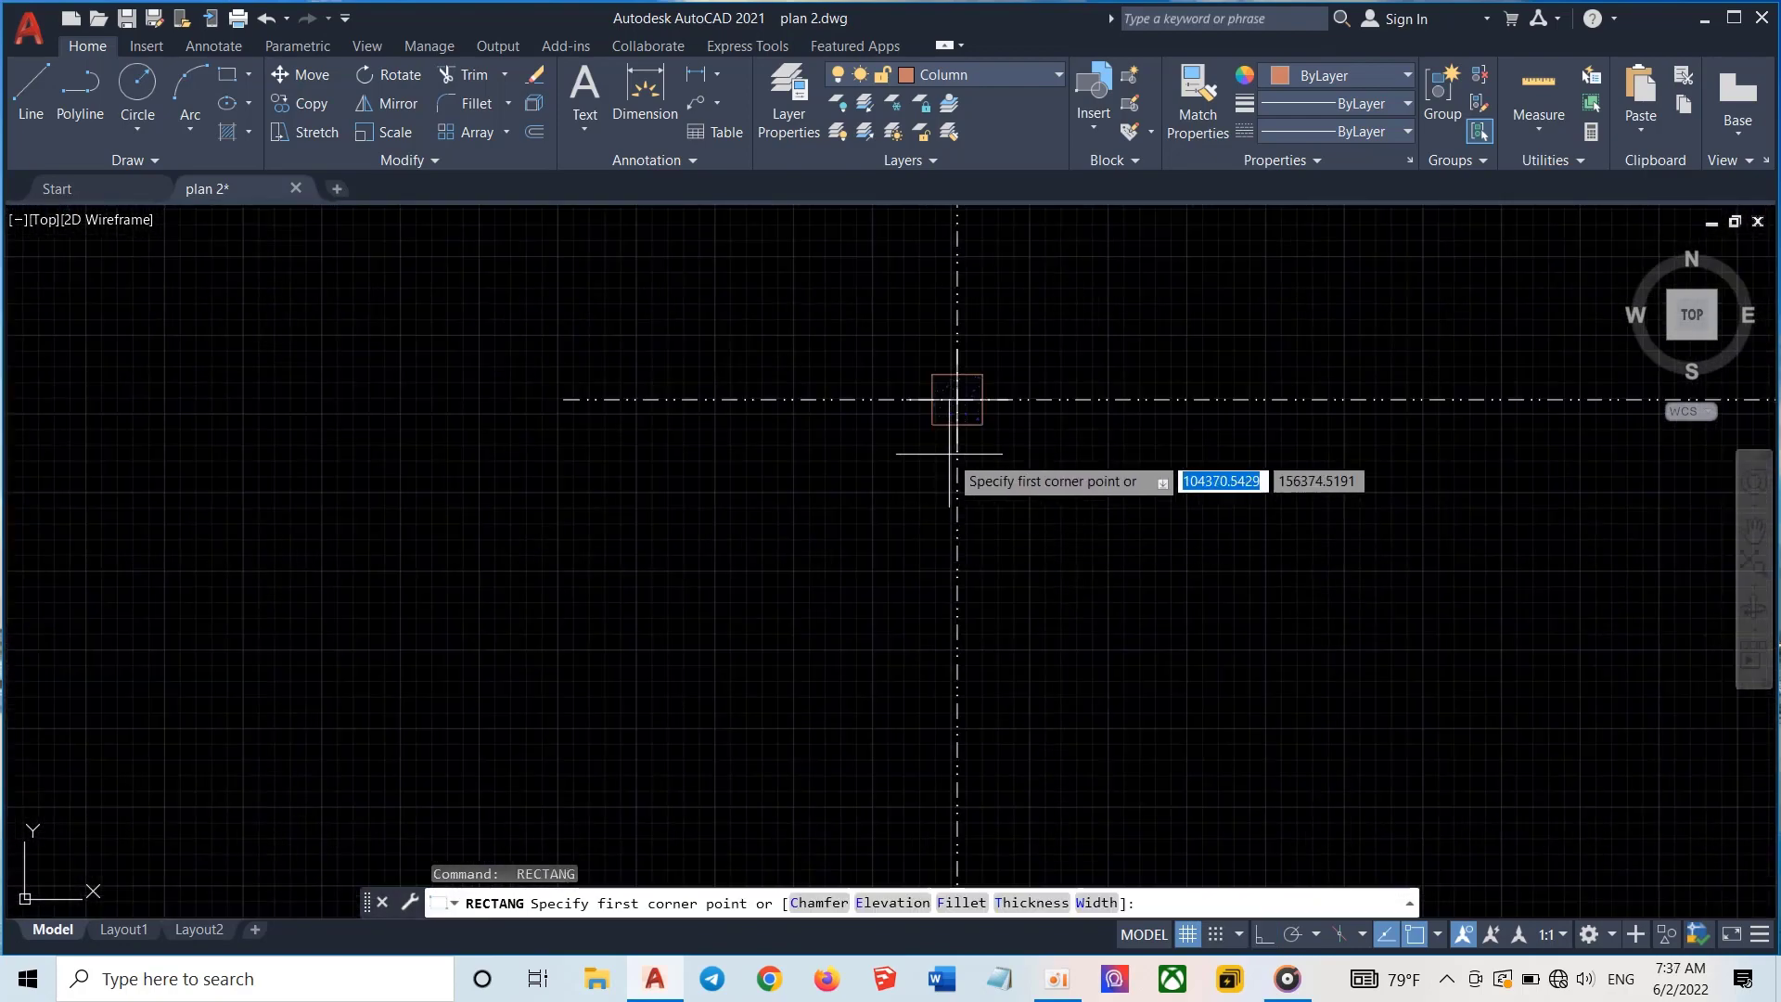
{"action": "left_click", "coordinate": [957, 398]}
{"action": "scroll", "coordinate": [1025, 510], "scroll_direction": "down", "scroll_amount": 5}
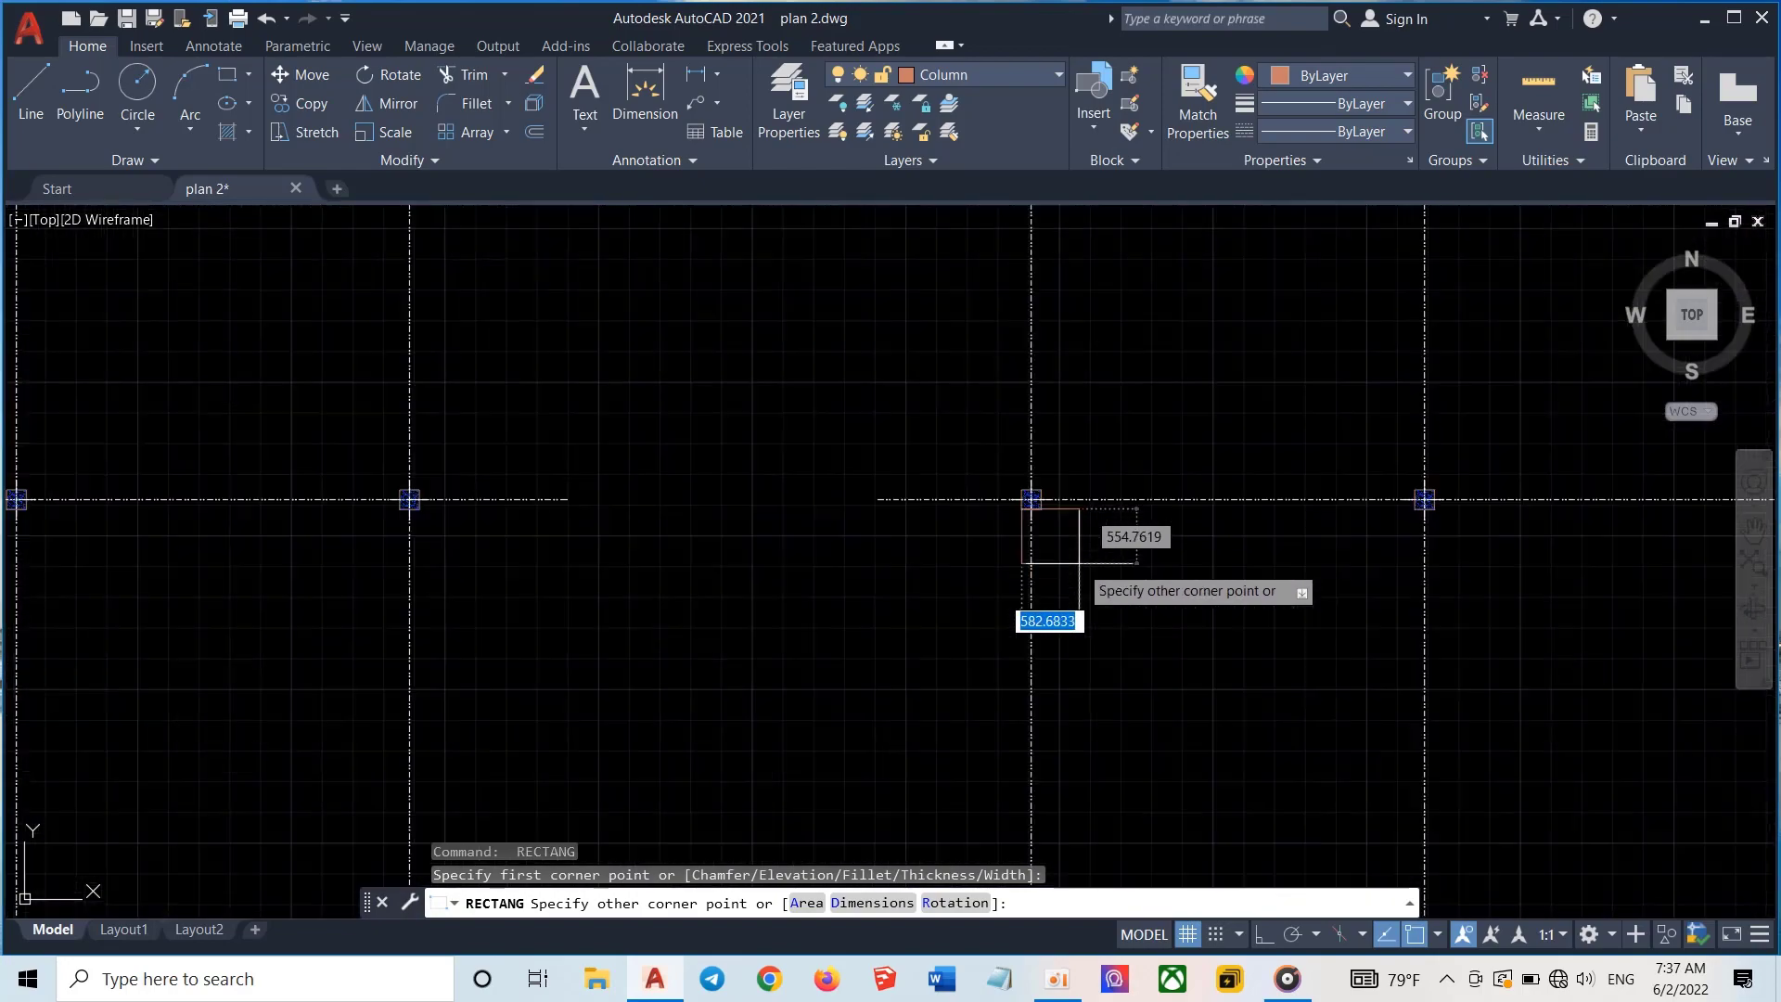
{"action": "scroll", "coordinate": [1067, 705], "scroll_direction": "up", "scroll_amount": 7}
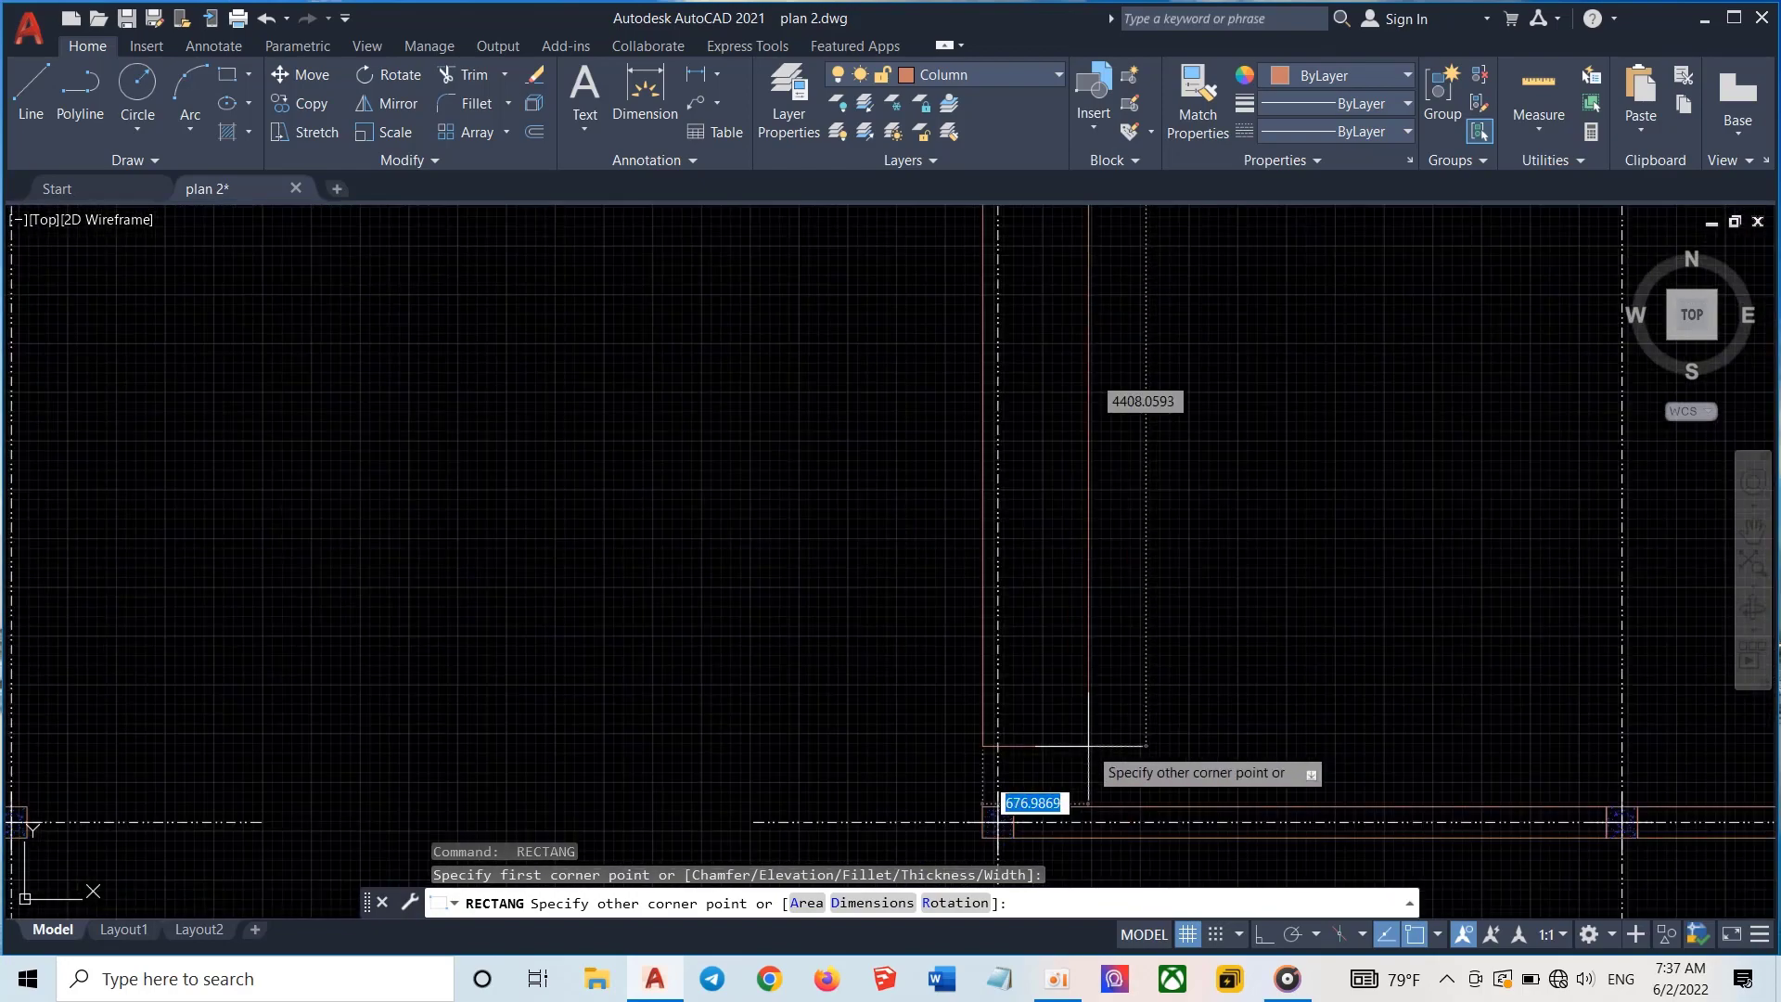
{"action": "scroll", "coordinate": [1038, 720], "scroll_direction": "up", "scroll_amount": 4}
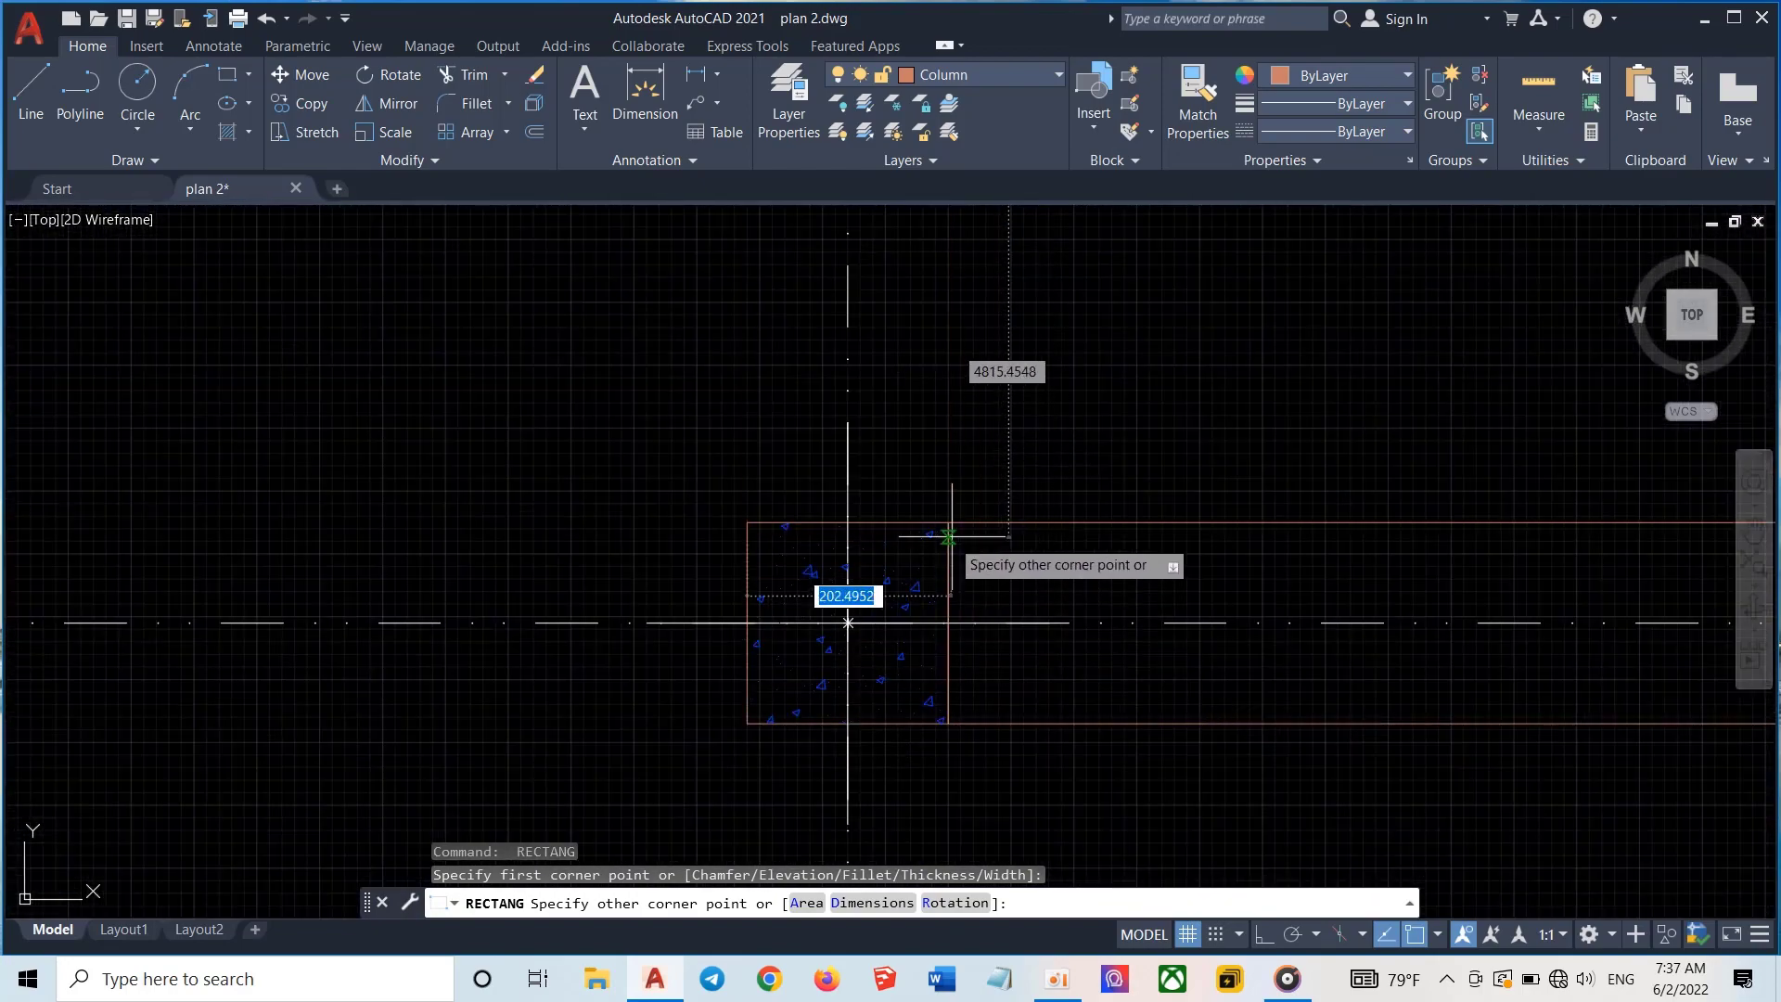
{"action": "left_click", "coordinate": [848, 623]}
Draw a half-column-width beam rectangle on the right-hand plan's middle vertical axis, from the third-row column's bottom midpoint to the fourth-row column's upper-left corner
{"action": "scroll", "coordinate": [1066, 501], "scroll_direction": "down", "scroll_amount": 5}
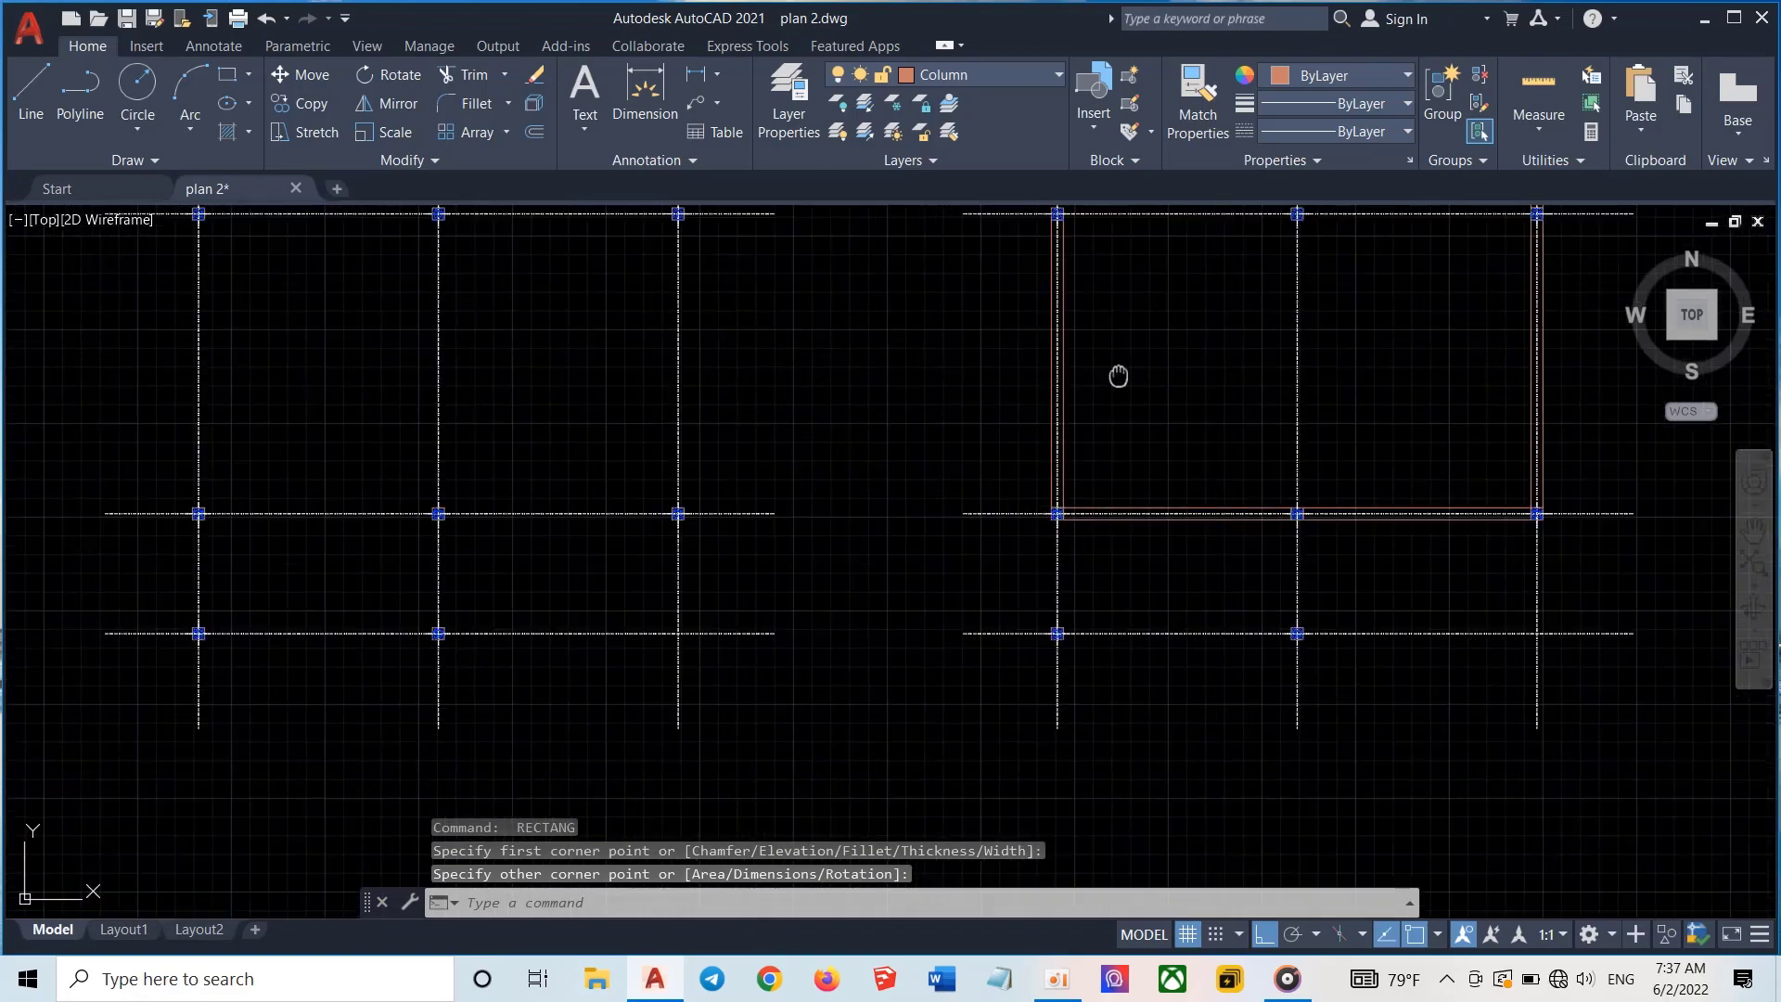
{"action": "middle_click_drag", "start_coordinate": [1117, 376], "coordinate": [909, 548]}
{"action": "scroll", "coordinate": [954, 521], "scroll_direction": "up", "scroll_amount": 2}
{"action": "scroll", "coordinate": [1054, 449], "scroll_direction": "up", "scroll_amount": 2}
{"action": "key", "text": "Return"}
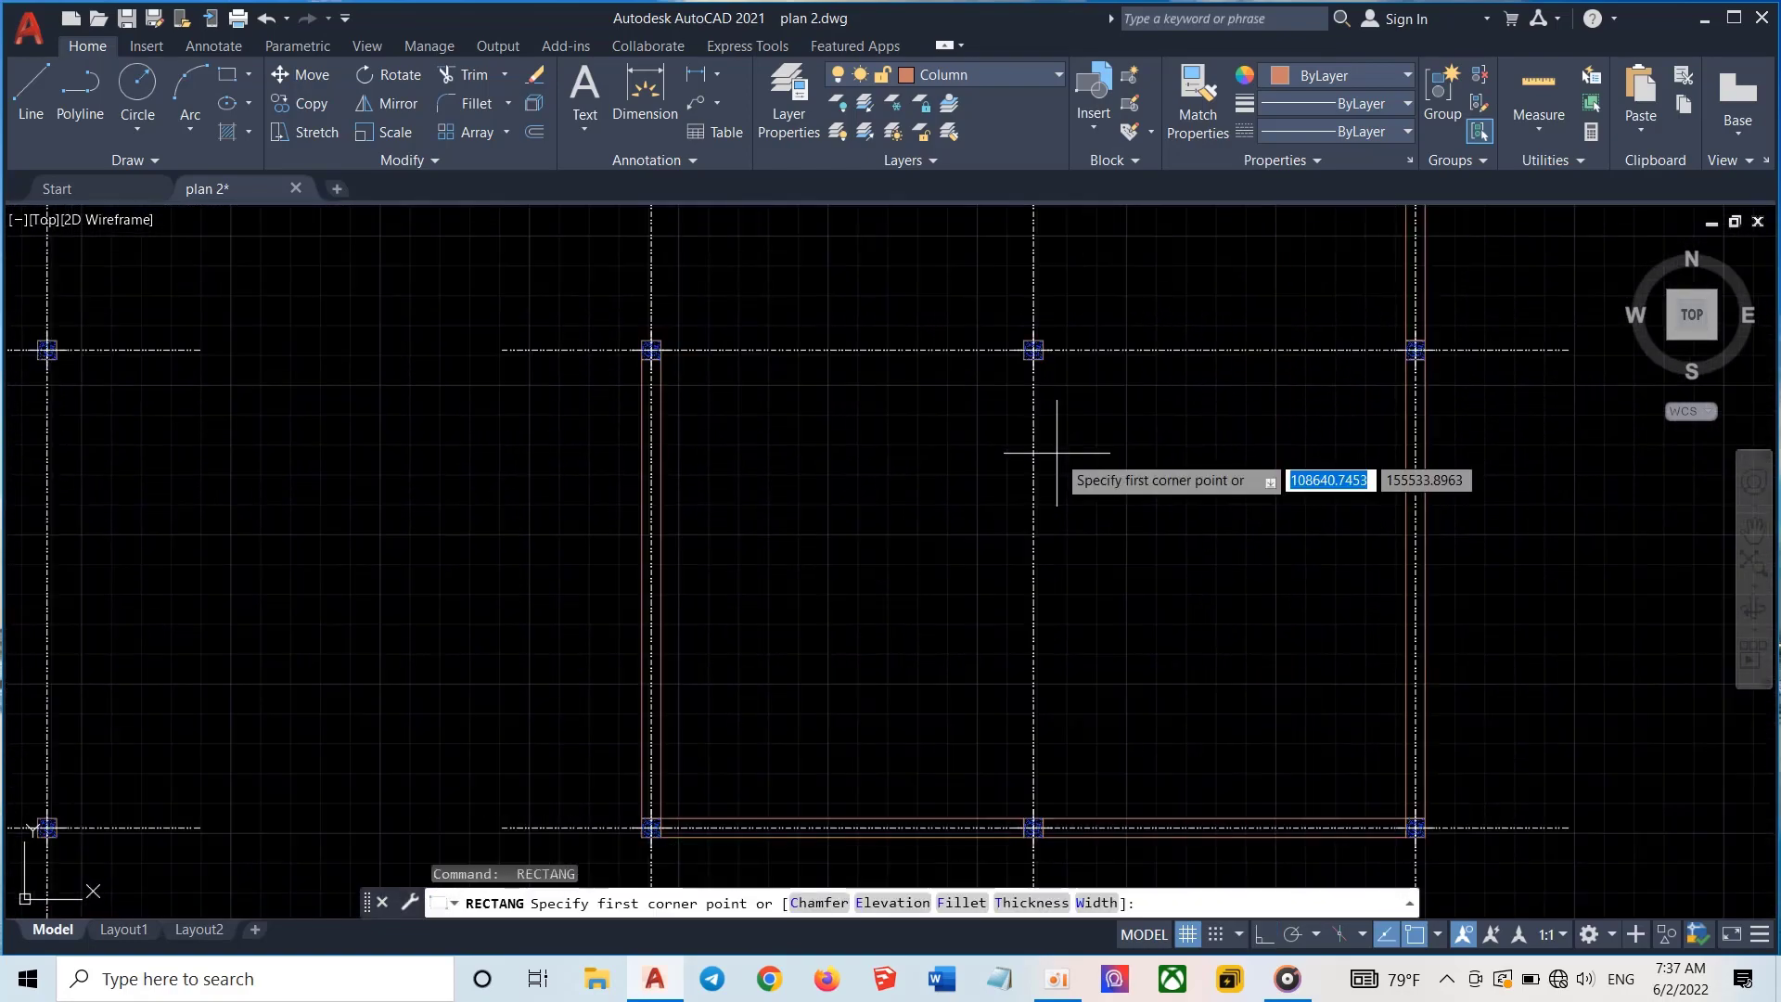
{"action": "scroll", "coordinate": [1056, 453], "scroll_direction": "up", "scroll_amount": 2}
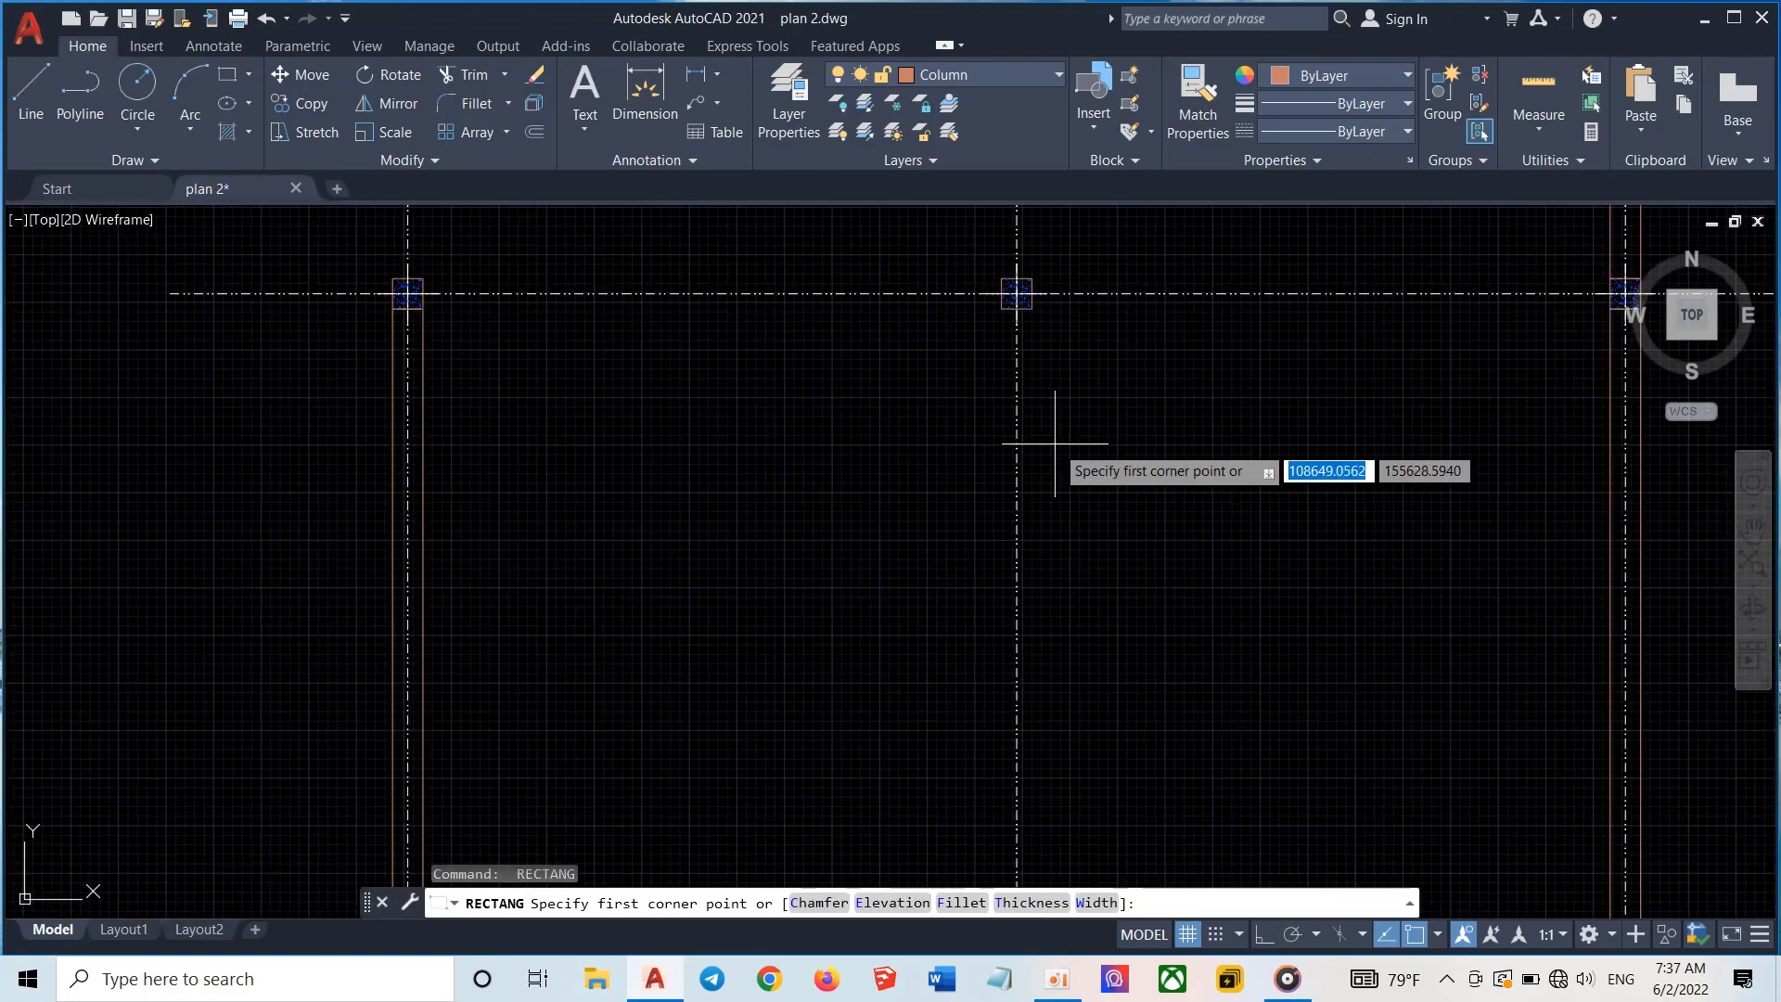
{"action": "left_click", "coordinate": [1014, 311]}
{"action": "middle_click_drag", "start_coordinate": [1058, 737], "coordinate": [1089, 350]}
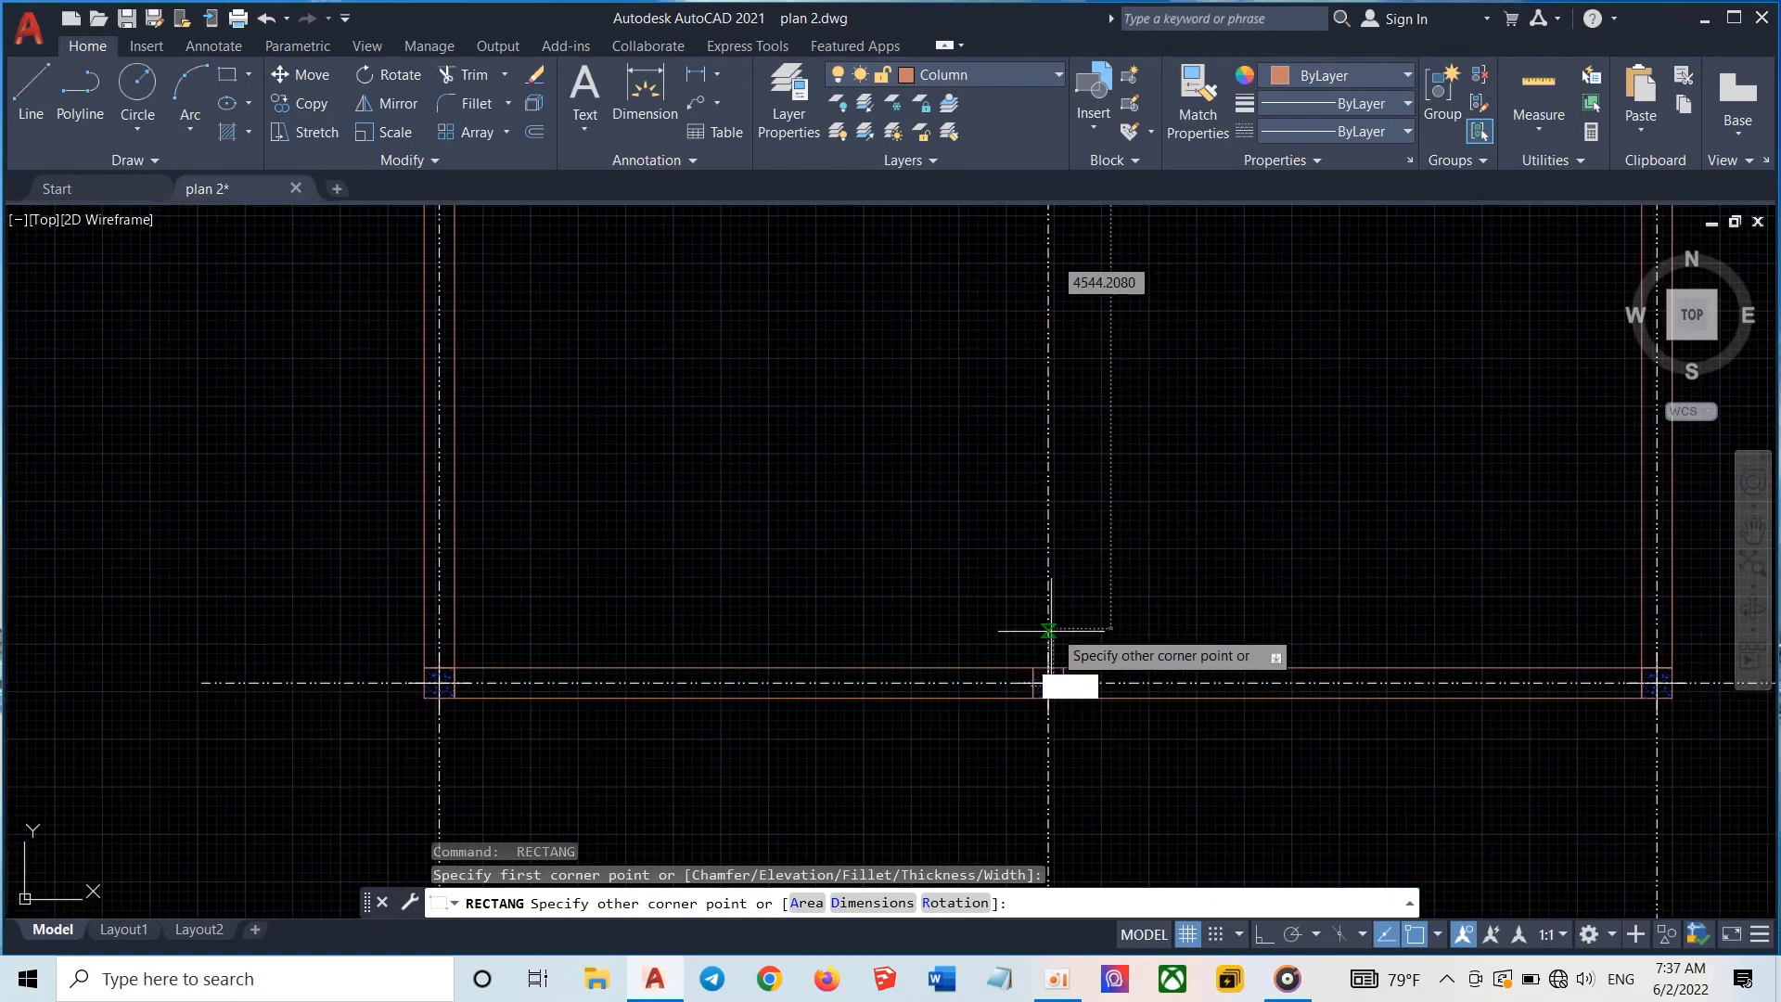
{"action": "left_click", "coordinate": [1041, 670]}
Draw a 100 by 4300 beam rectangle along the middle vertical axis, between the second-row and third-row columns
{"action": "scroll", "coordinate": [922, 485], "scroll_direction": "down", "scroll_amount": 4}
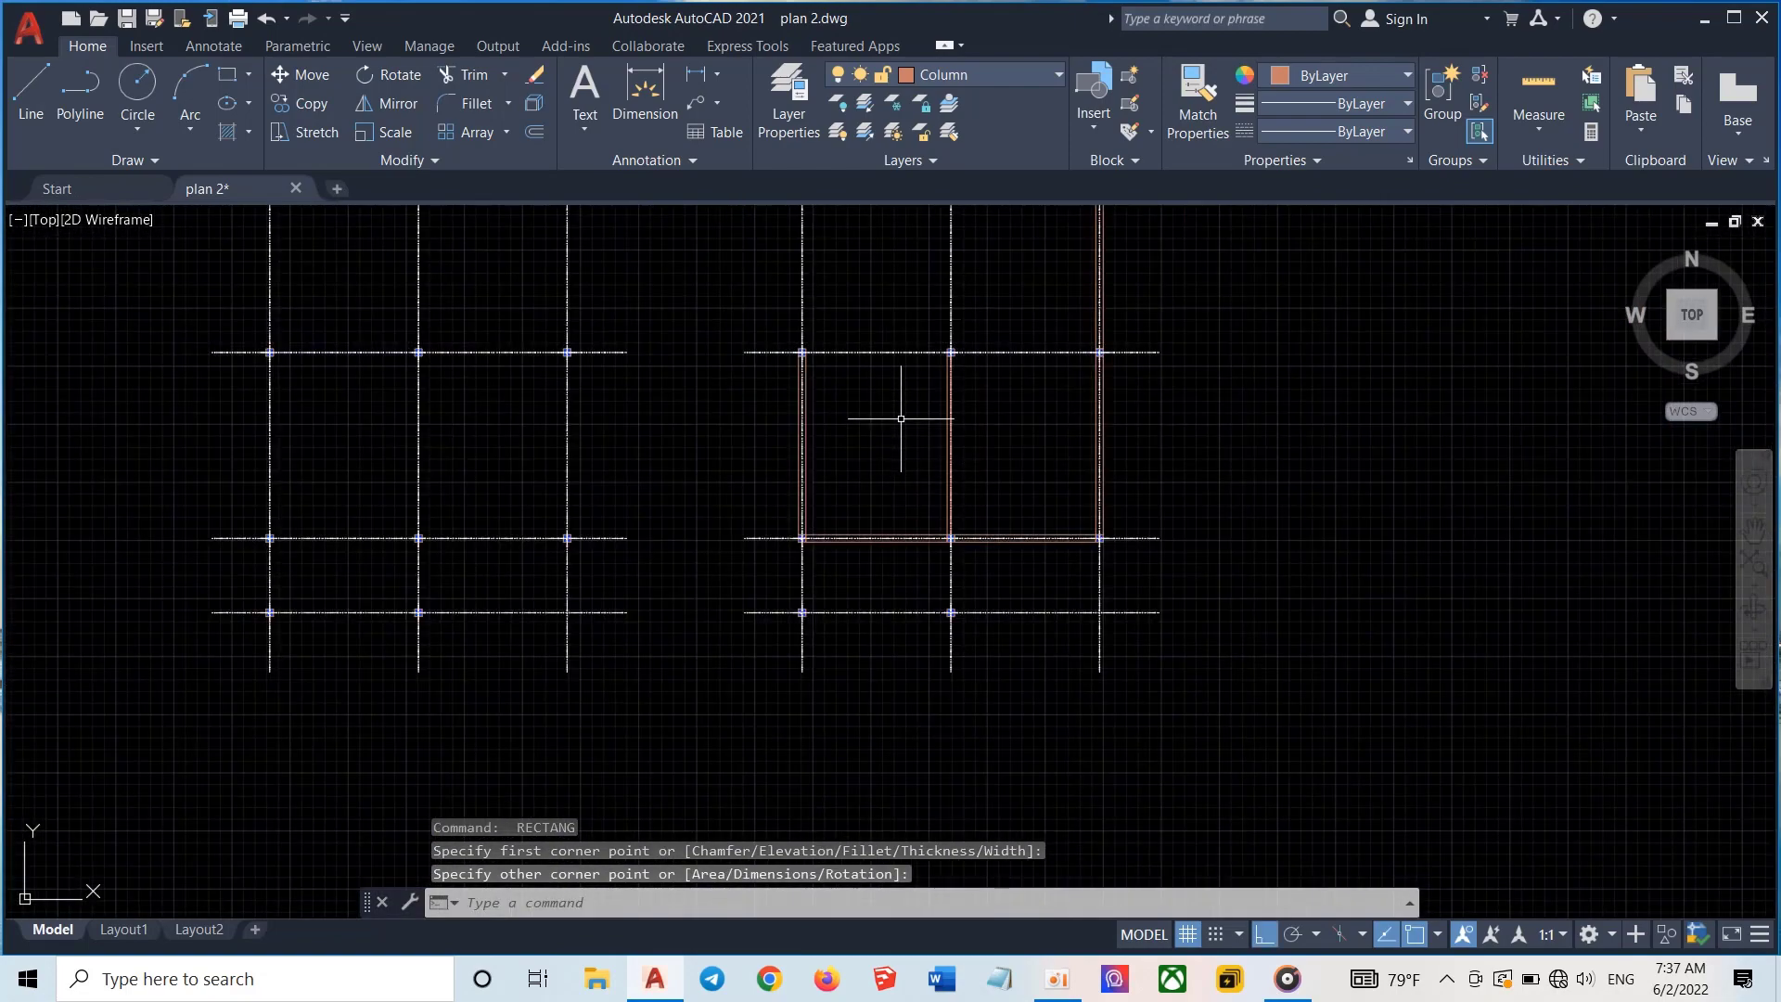
{"action": "scroll", "coordinate": [900, 418], "scroll_direction": "up", "scroll_amount": 1}
{"action": "scroll", "coordinate": [978, 487], "scroll_direction": "up", "scroll_amount": 3}
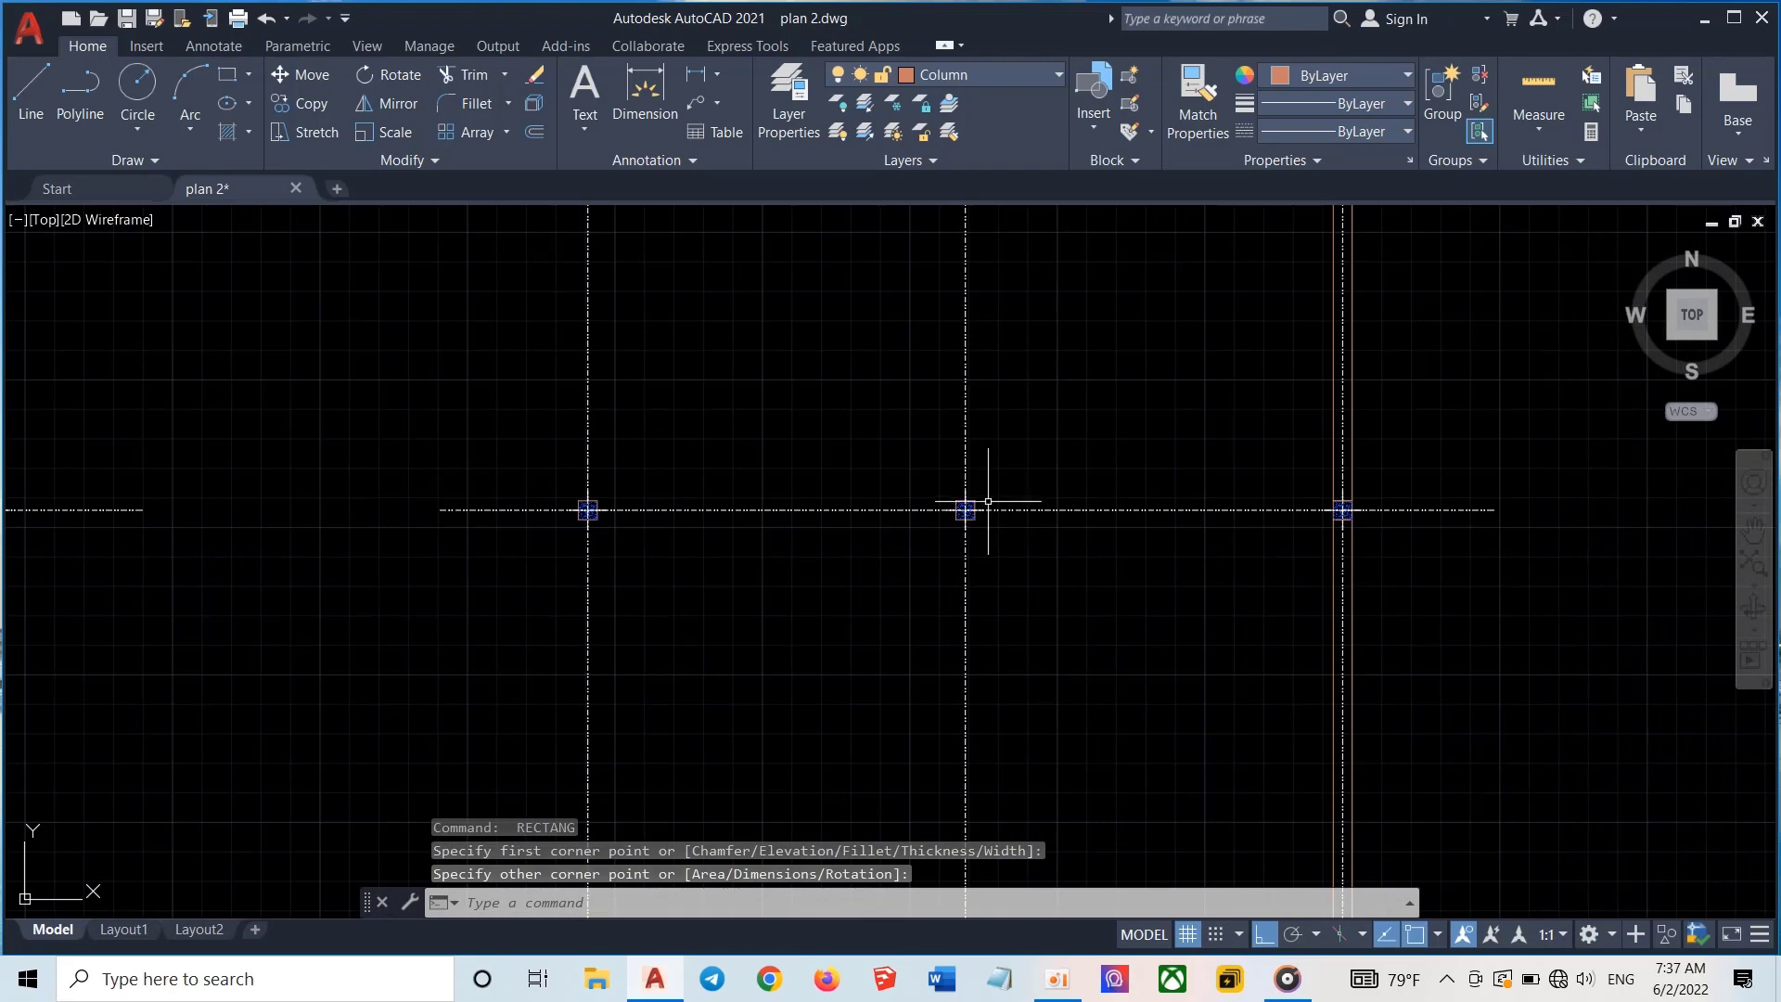
{"action": "key", "text": "Return"}
{"action": "left_click", "coordinate": [966, 519]}
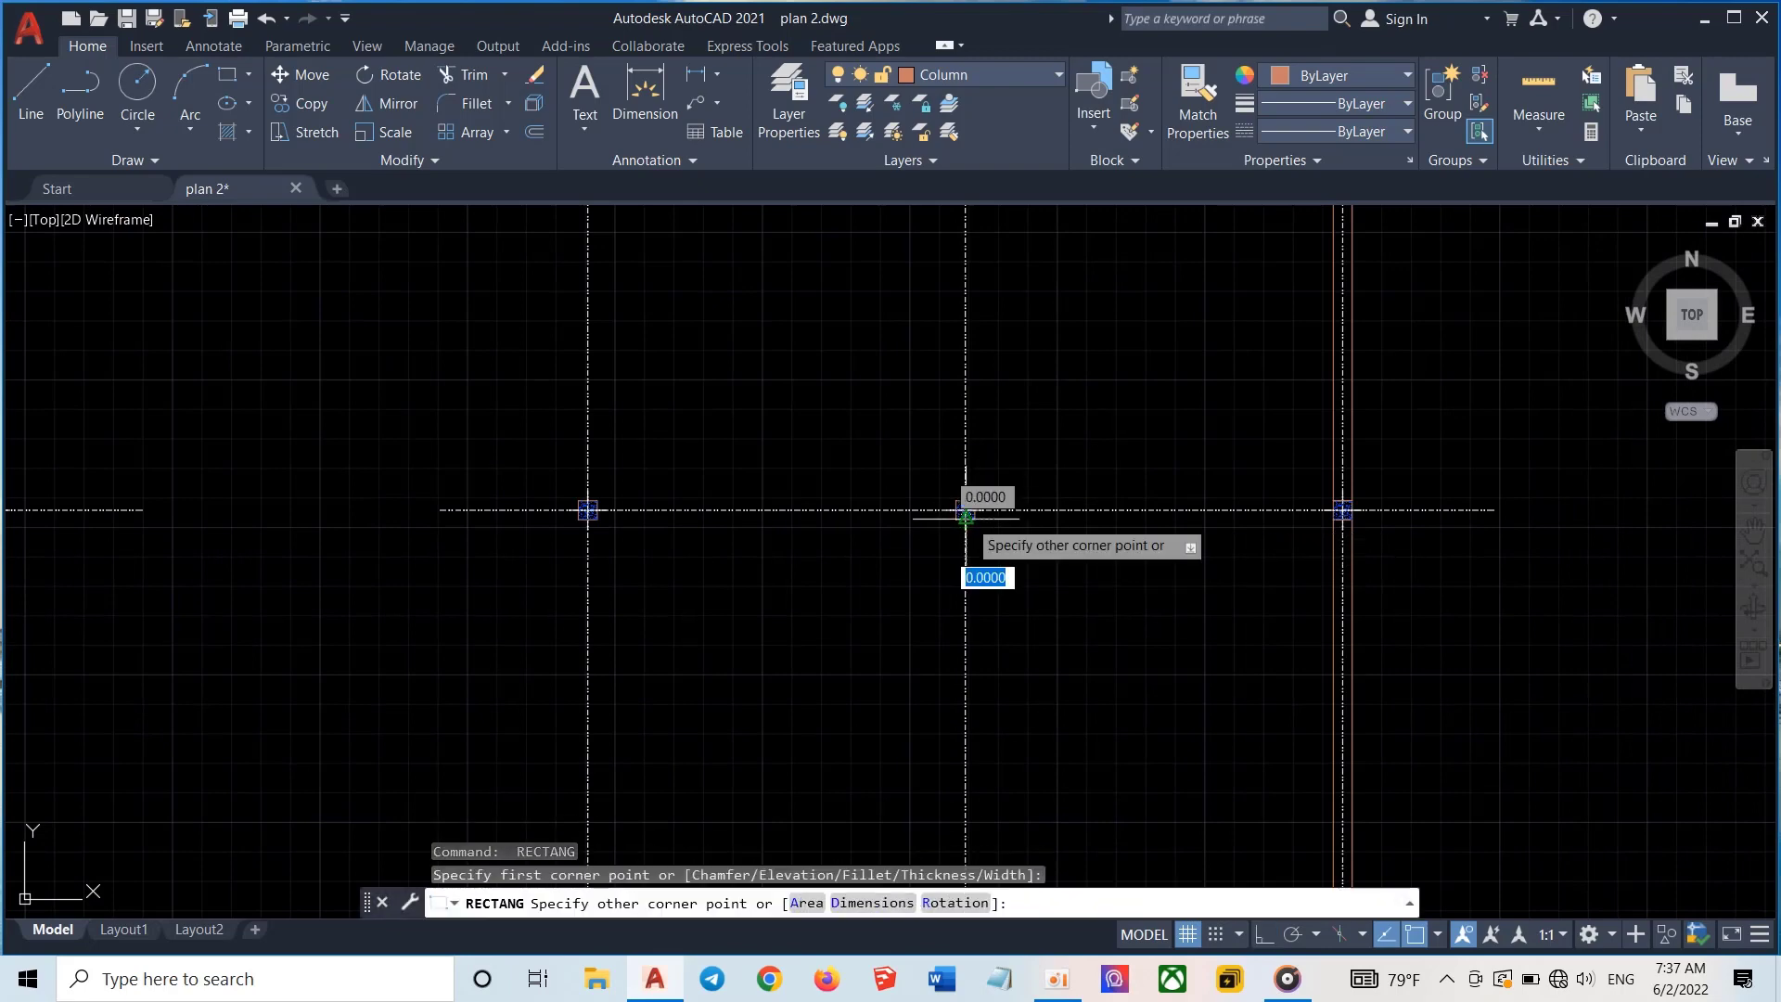
{"action": "middle_click_drag", "start_coordinate": [966, 702], "coordinate": [1026, 331]}
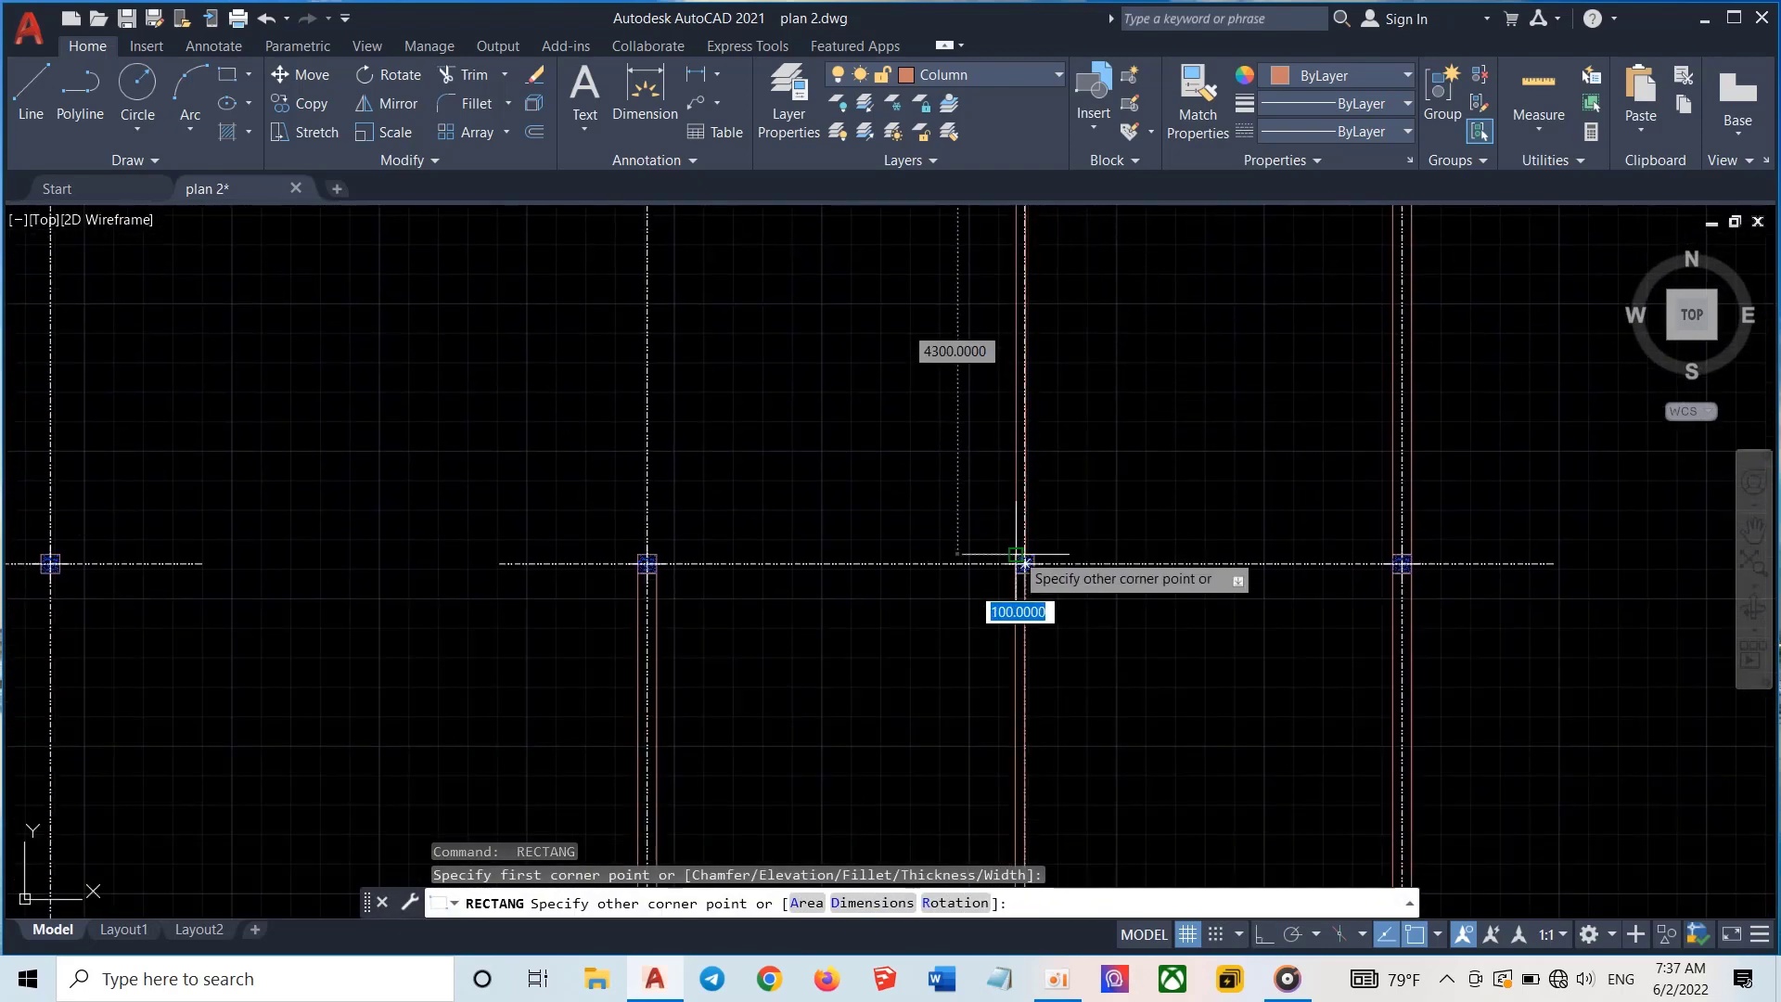
{"action": "left_click", "coordinate": [1015, 556]}
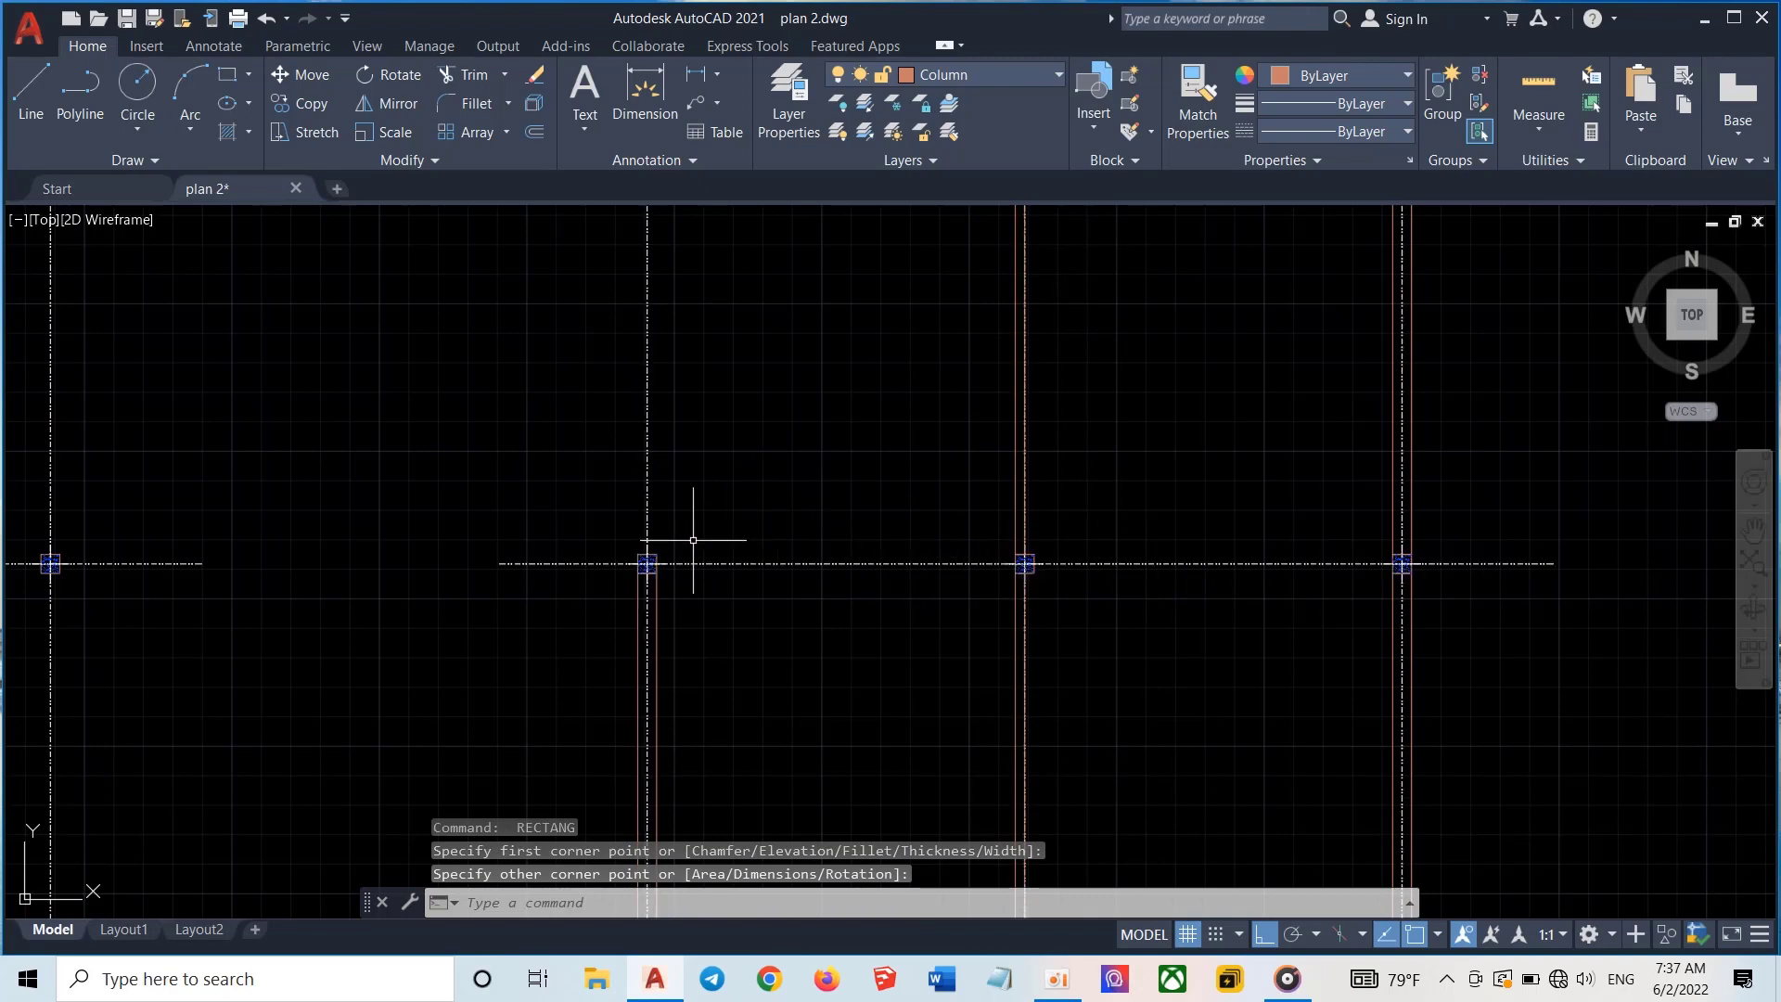
Draw a column-width beam rectangle on the leftmost vertical axis of the right-hand plan, between the third-row and second-row columns
{"action": "key", "text": "Return"}
{"action": "left_click", "coordinate": [656, 555]}
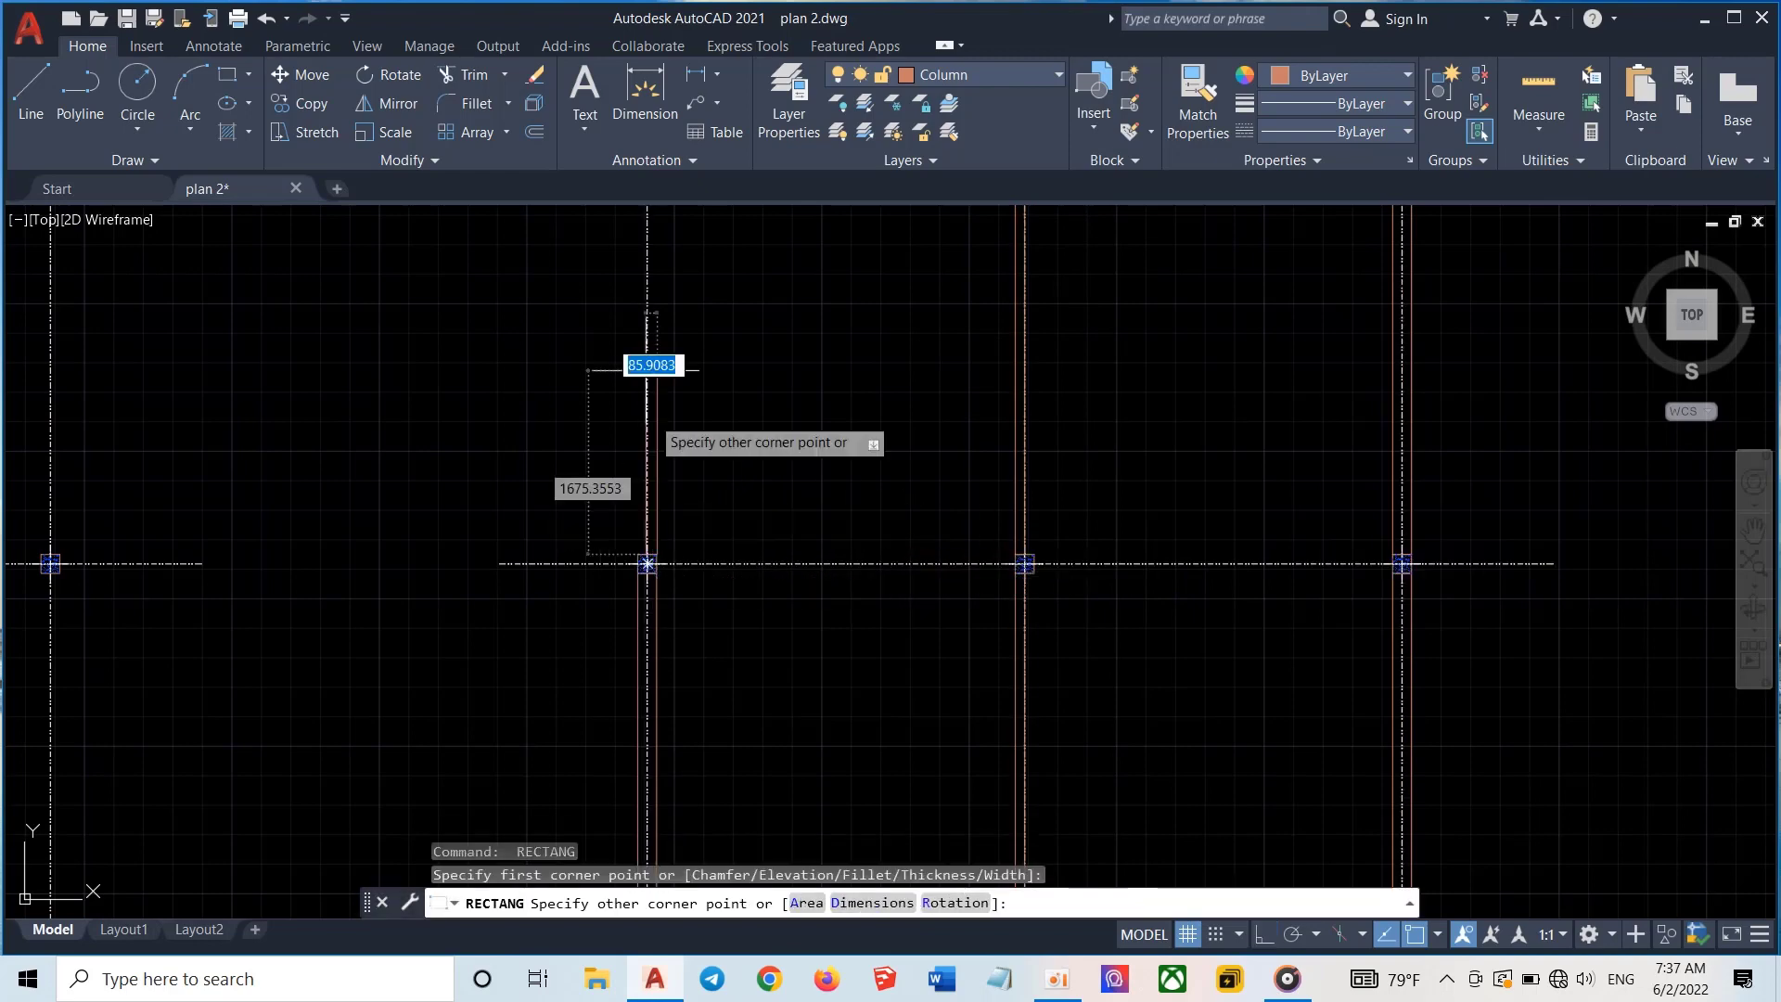
{"action": "middle_click_drag", "start_coordinate": [634, 326], "coordinate": [644, 804]}
{"action": "scroll", "coordinate": [656, 741], "scroll_direction": "up", "scroll_amount": 4}
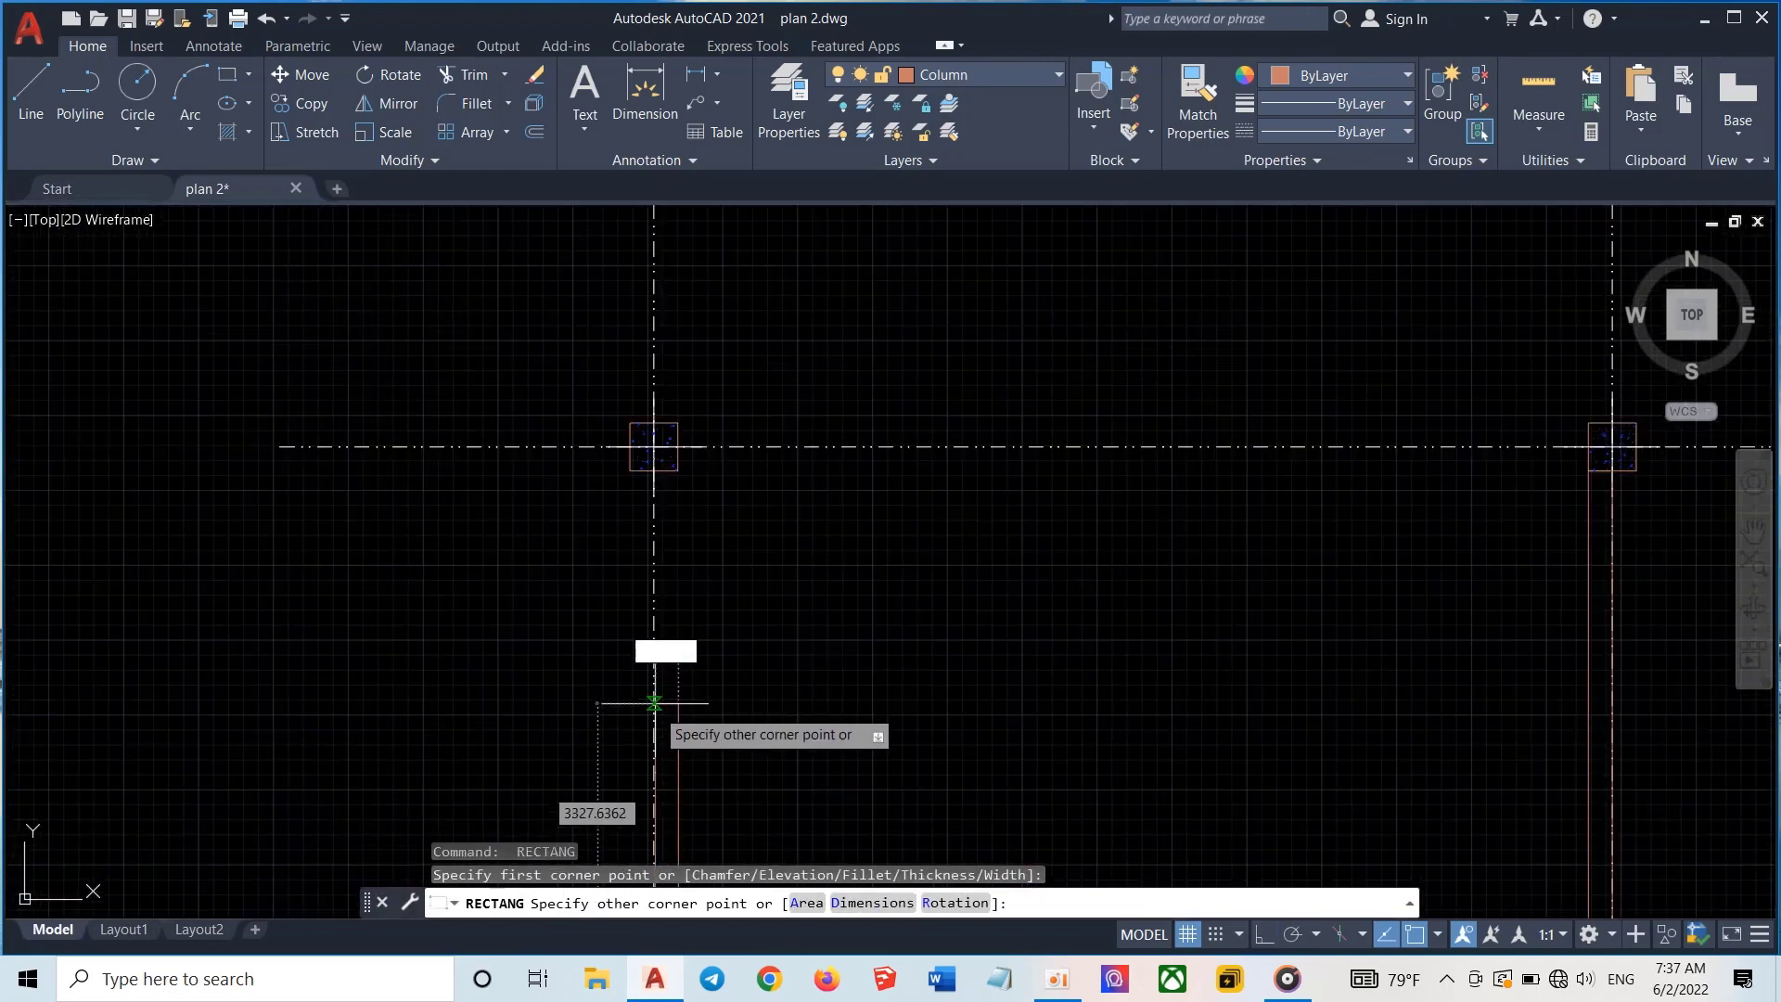
{"action": "left_click", "coordinate": [631, 471]}
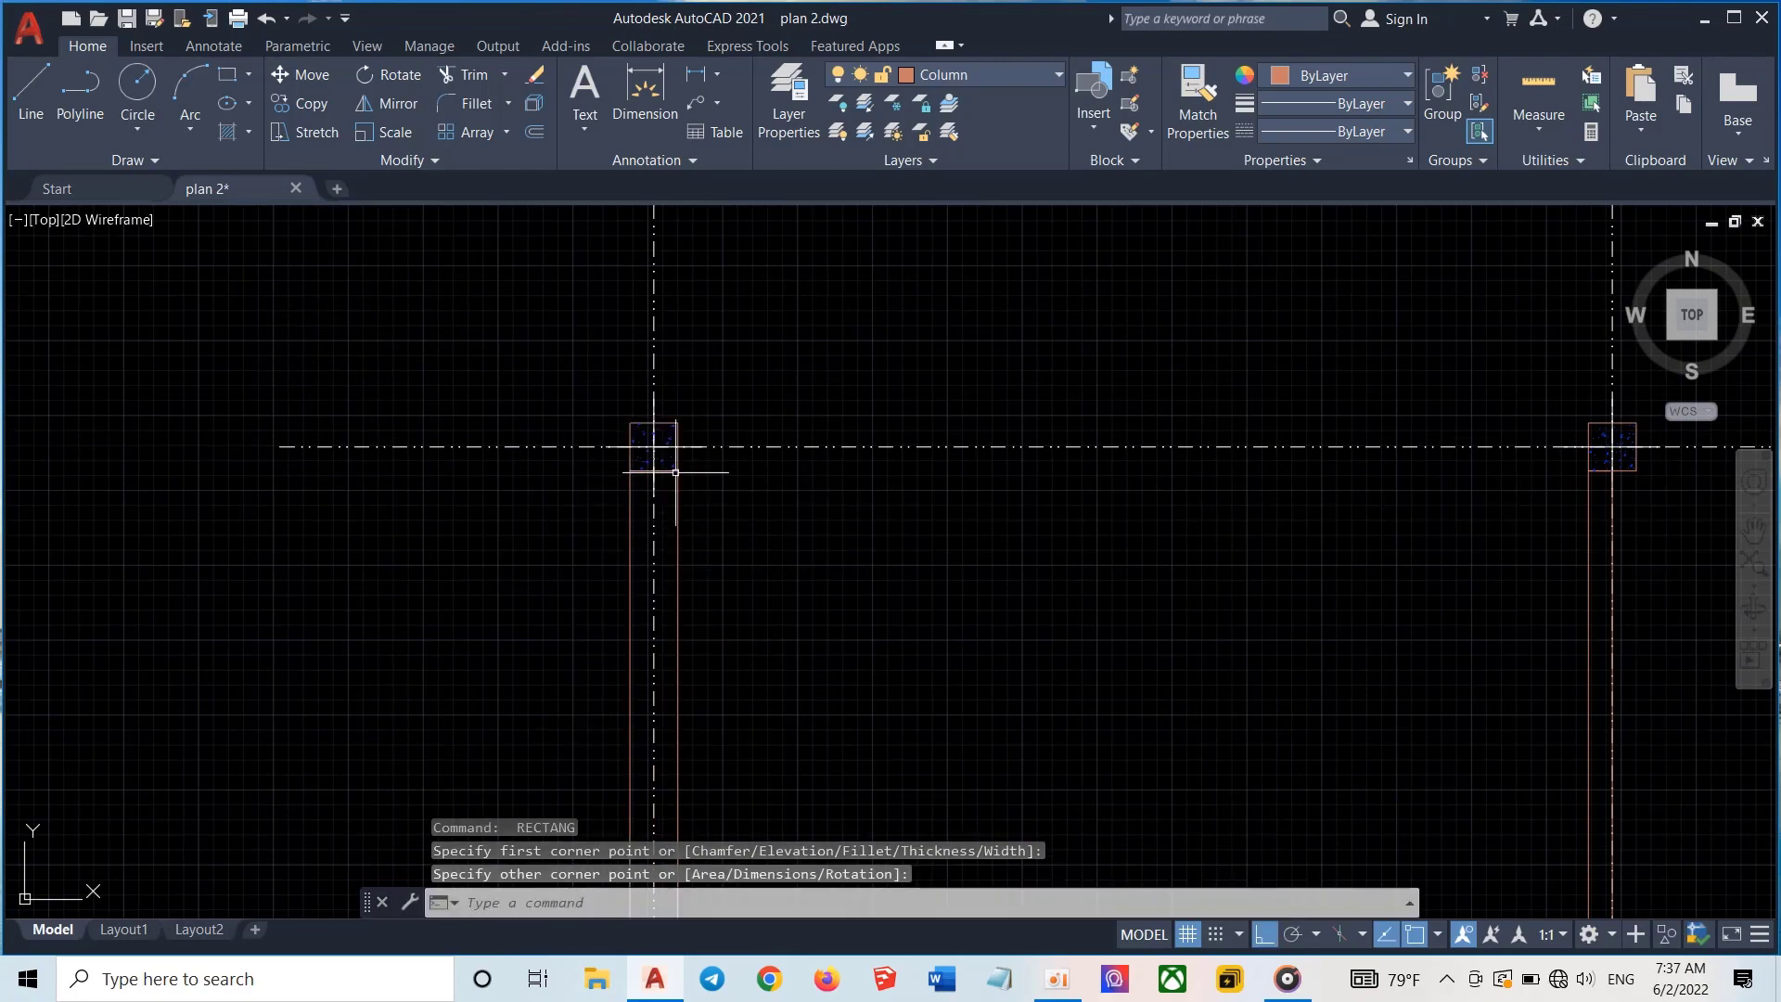
Draw a half-column-width beam rectangle just below the third horizontal grid line's axis, between the middle and right columns
{"action": "scroll", "coordinate": [869, 500], "scroll_direction": "down", "scroll_amount": 2}
{"action": "mouse_move", "coordinate": [1333, 513]}
{"action": "middle_mouse_down"}
{"action": "mouse_move", "coordinate": [1276, 445]}
{"action": "mouse_move", "coordinate": [881, 238]}
{"action": "middle_mouse_up"}
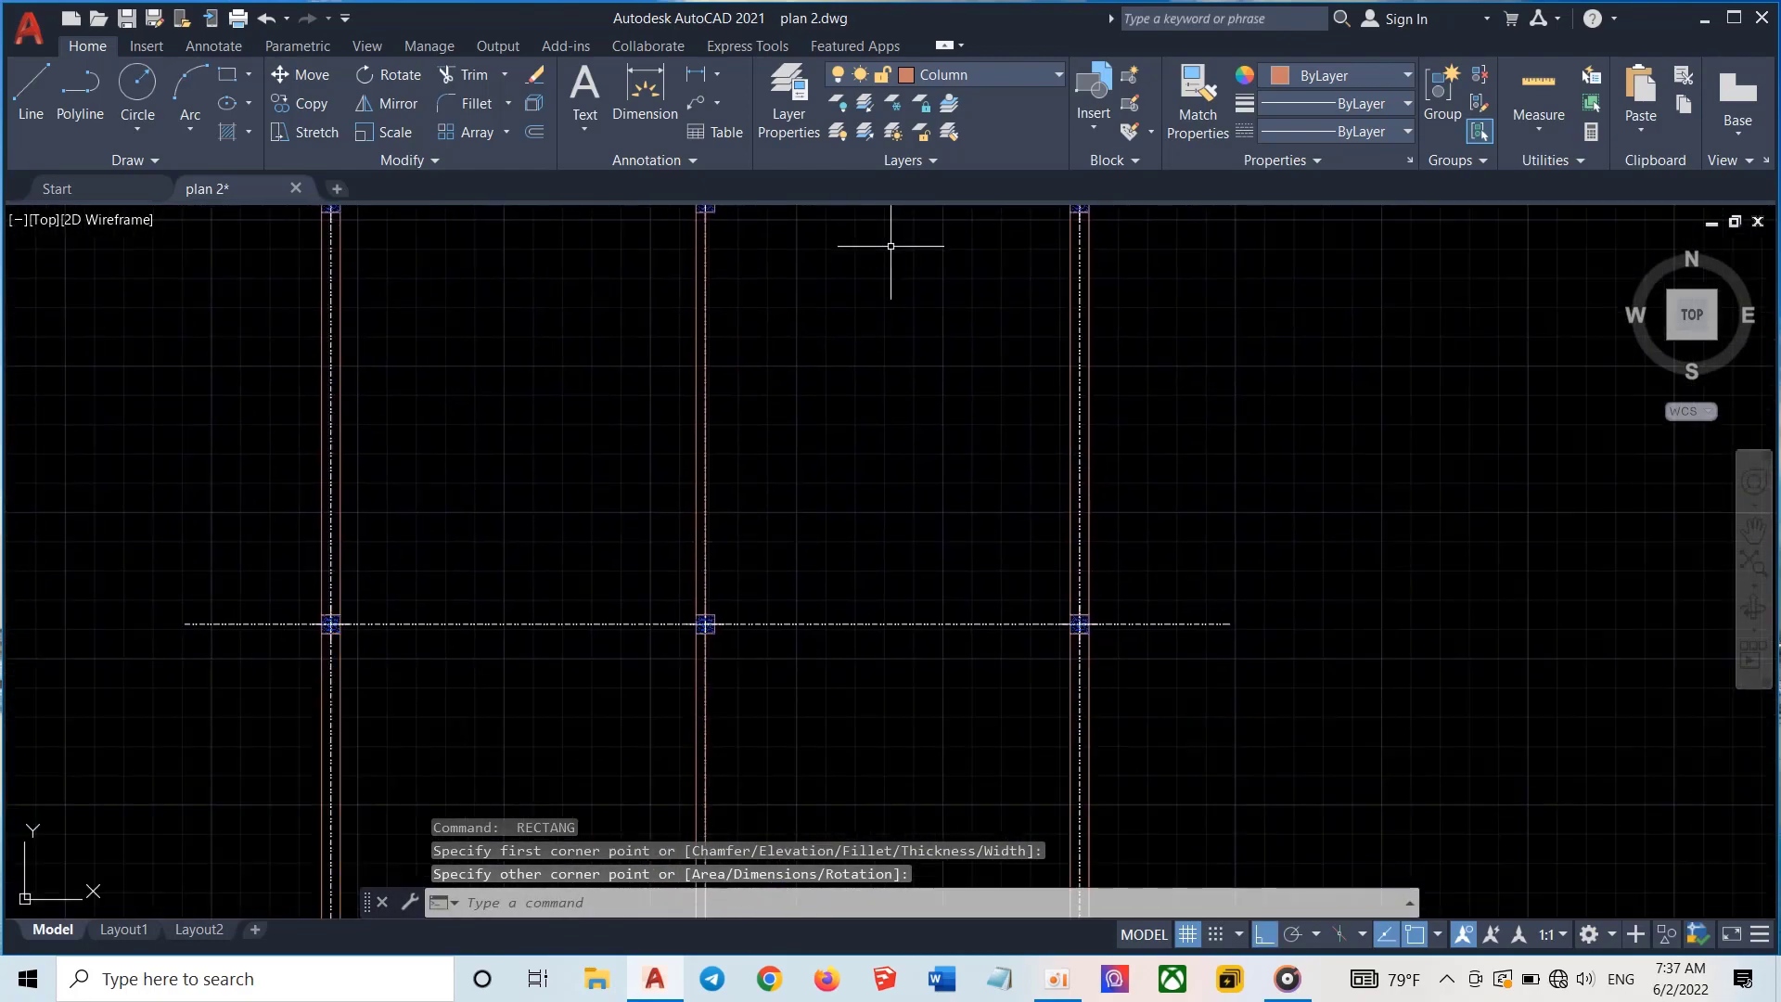
{"action": "scroll", "coordinate": [892, 330], "scroll_direction": "down", "scroll_amount": 2}
{"action": "scroll", "coordinate": [919, 519], "scroll_direction": "up", "scroll_amount": 4}
{"action": "key", "text": "Return"}
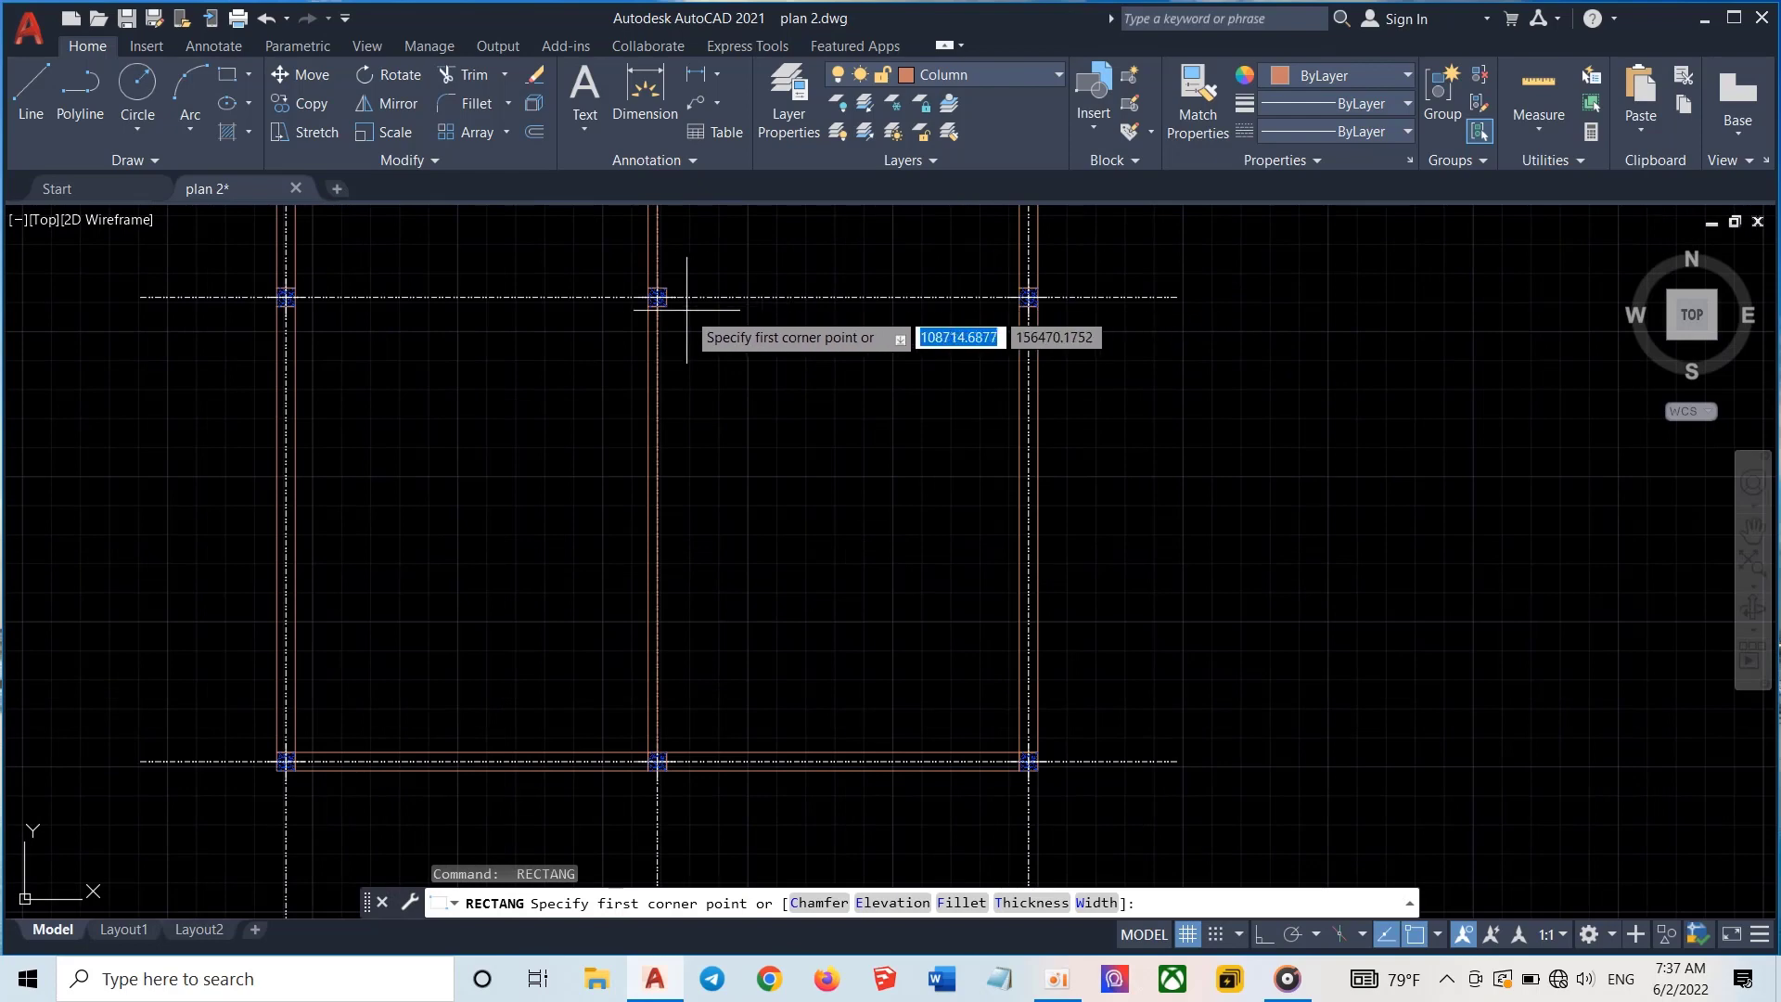
{"action": "scroll", "coordinate": [676, 297], "scroll_direction": "up", "scroll_amount": 5}
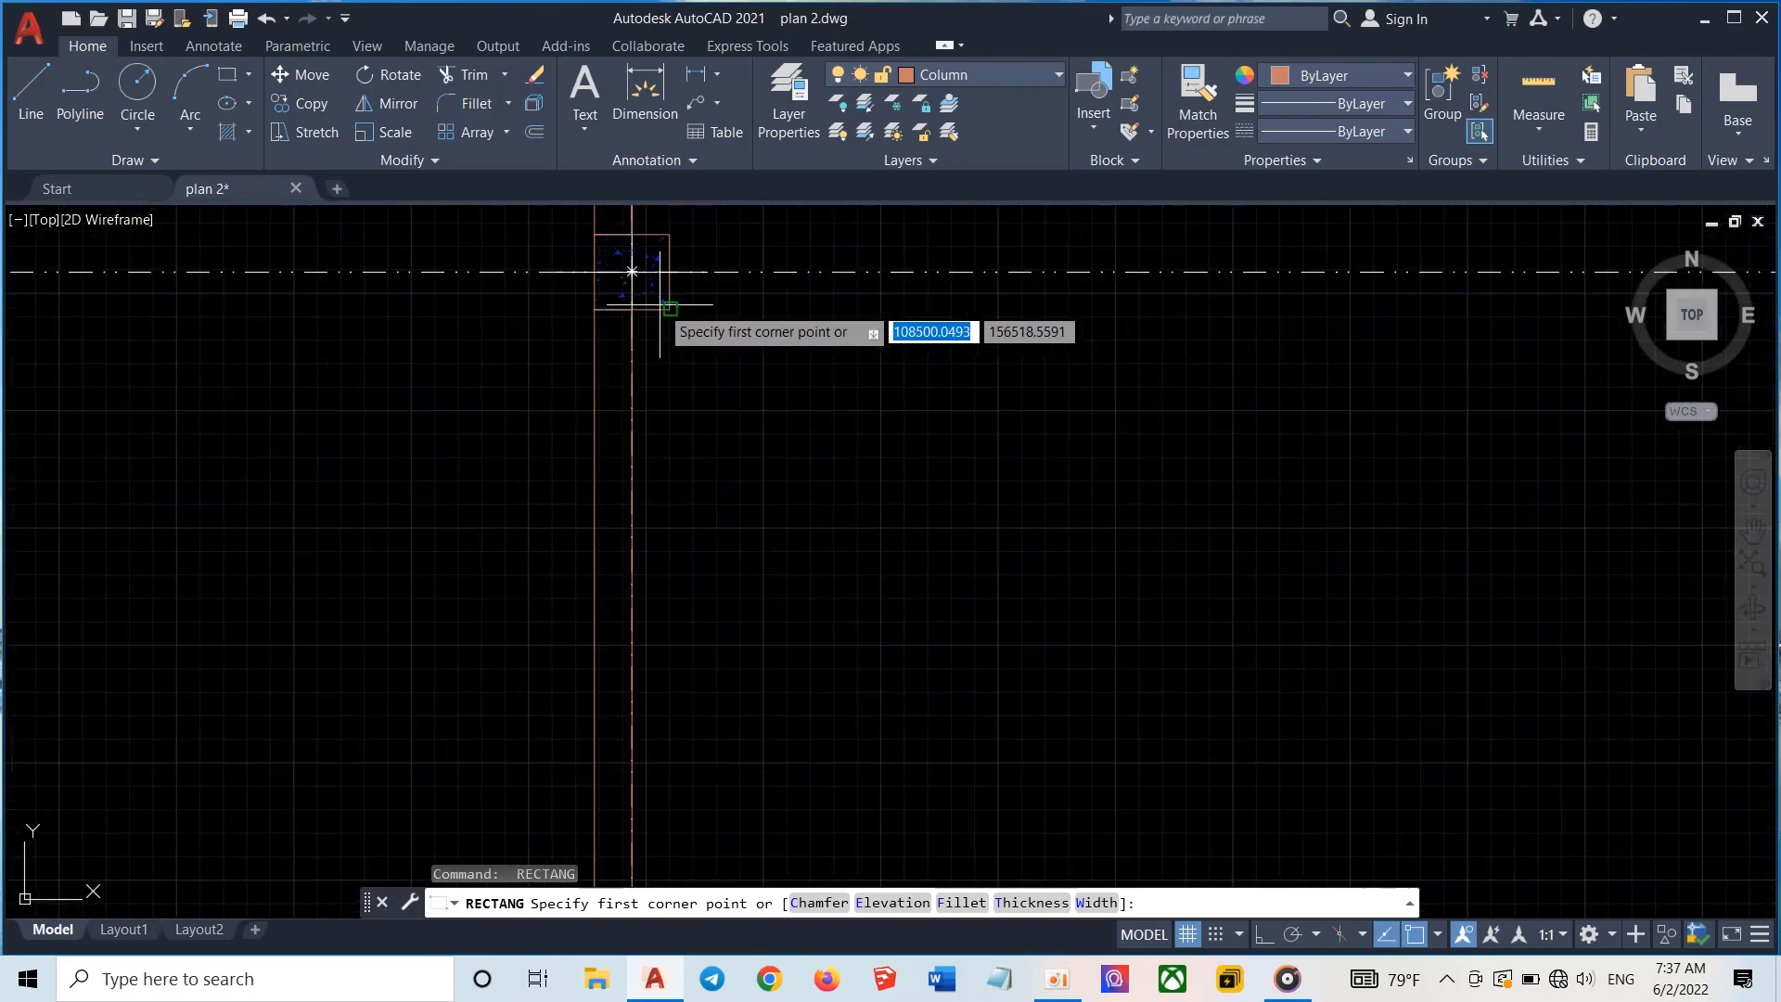
{"action": "middle_click_drag", "start_coordinate": [965, 298], "coordinate": [602, 527]}
{"action": "scroll", "coordinate": [602, 527], "scroll_direction": "down", "scroll_amount": 2}
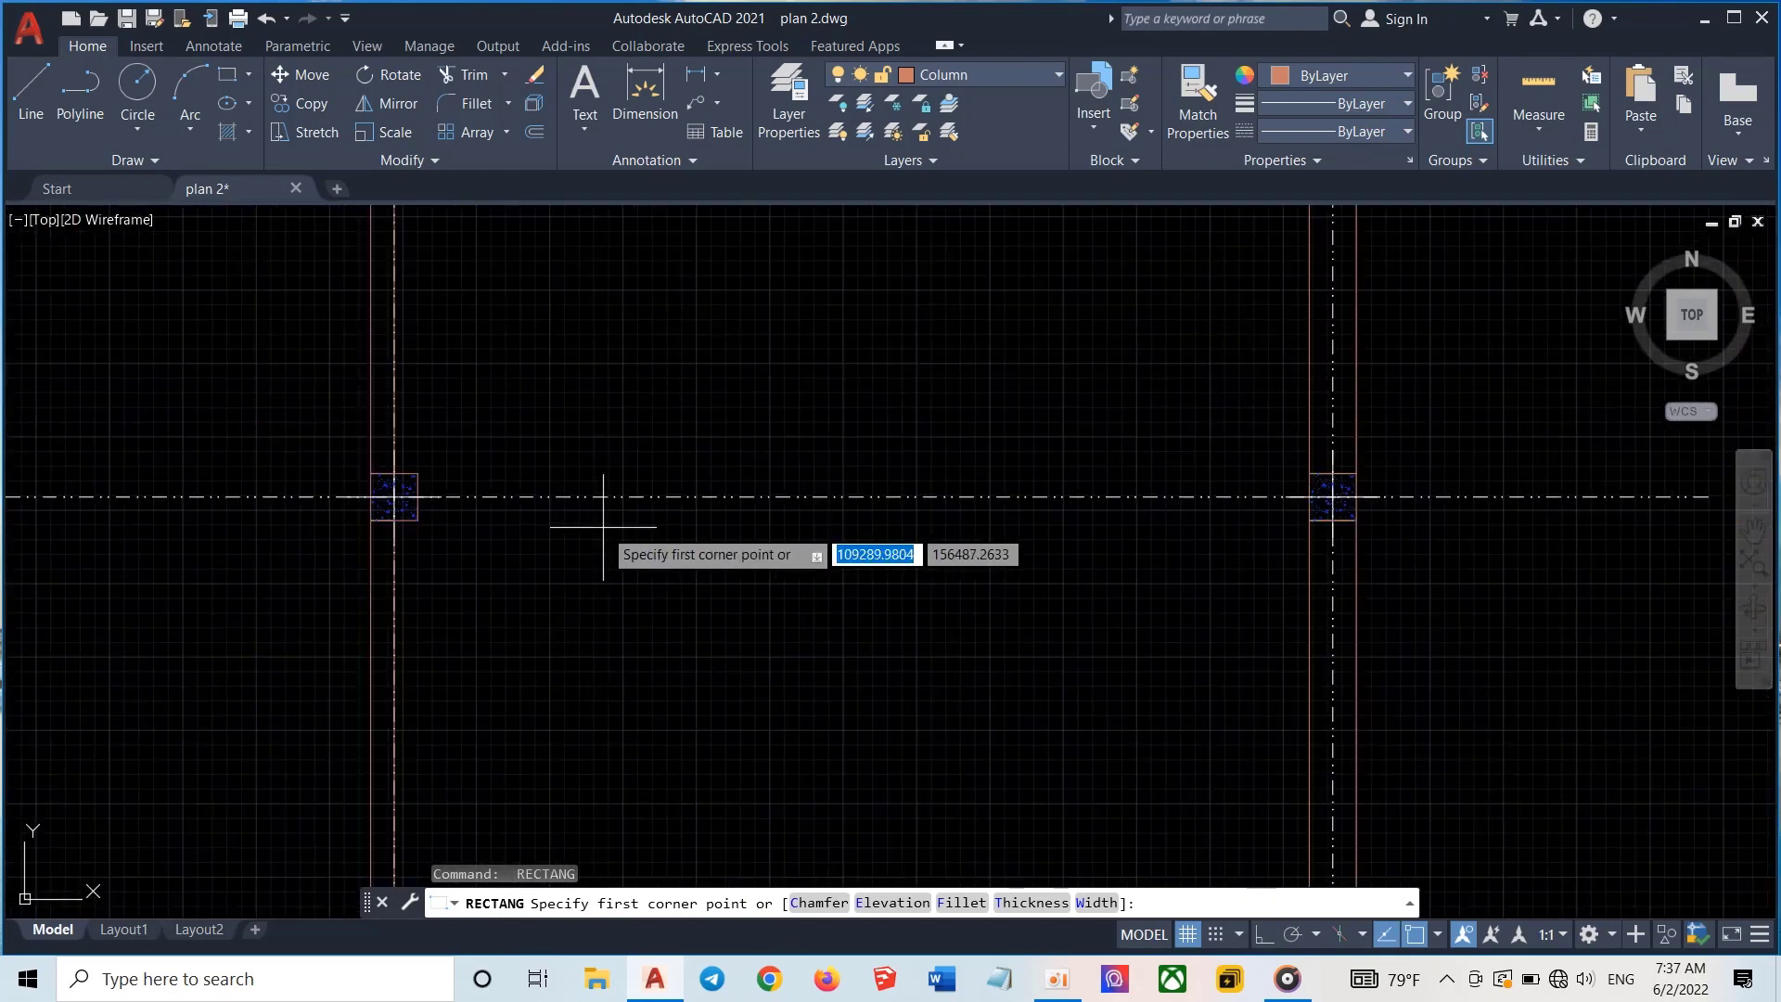
{"action": "left_click", "coordinate": [418, 496]}
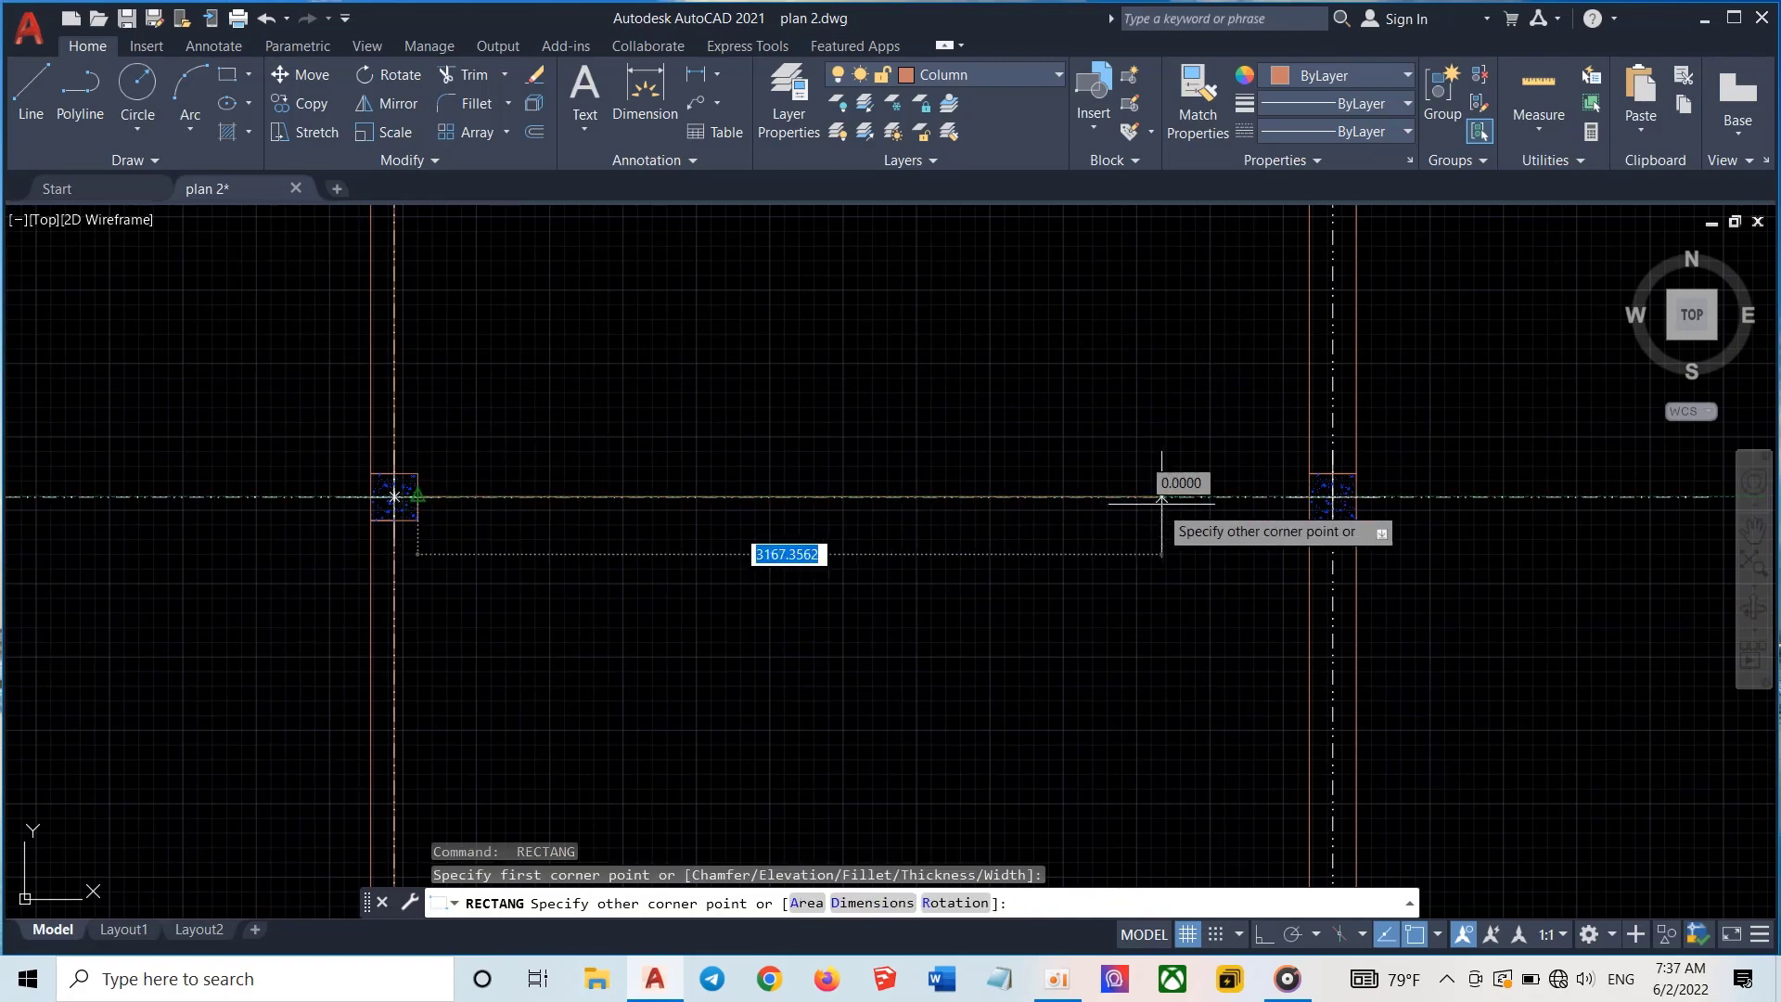
{"action": "left_click", "coordinate": [1311, 519]}
Draw a half-column-width beam rectangle just below the second horizontal grid line's axis, between the middle and right columns
{"action": "scroll", "coordinate": [1311, 519], "scroll_direction": "down", "scroll_amount": 3}
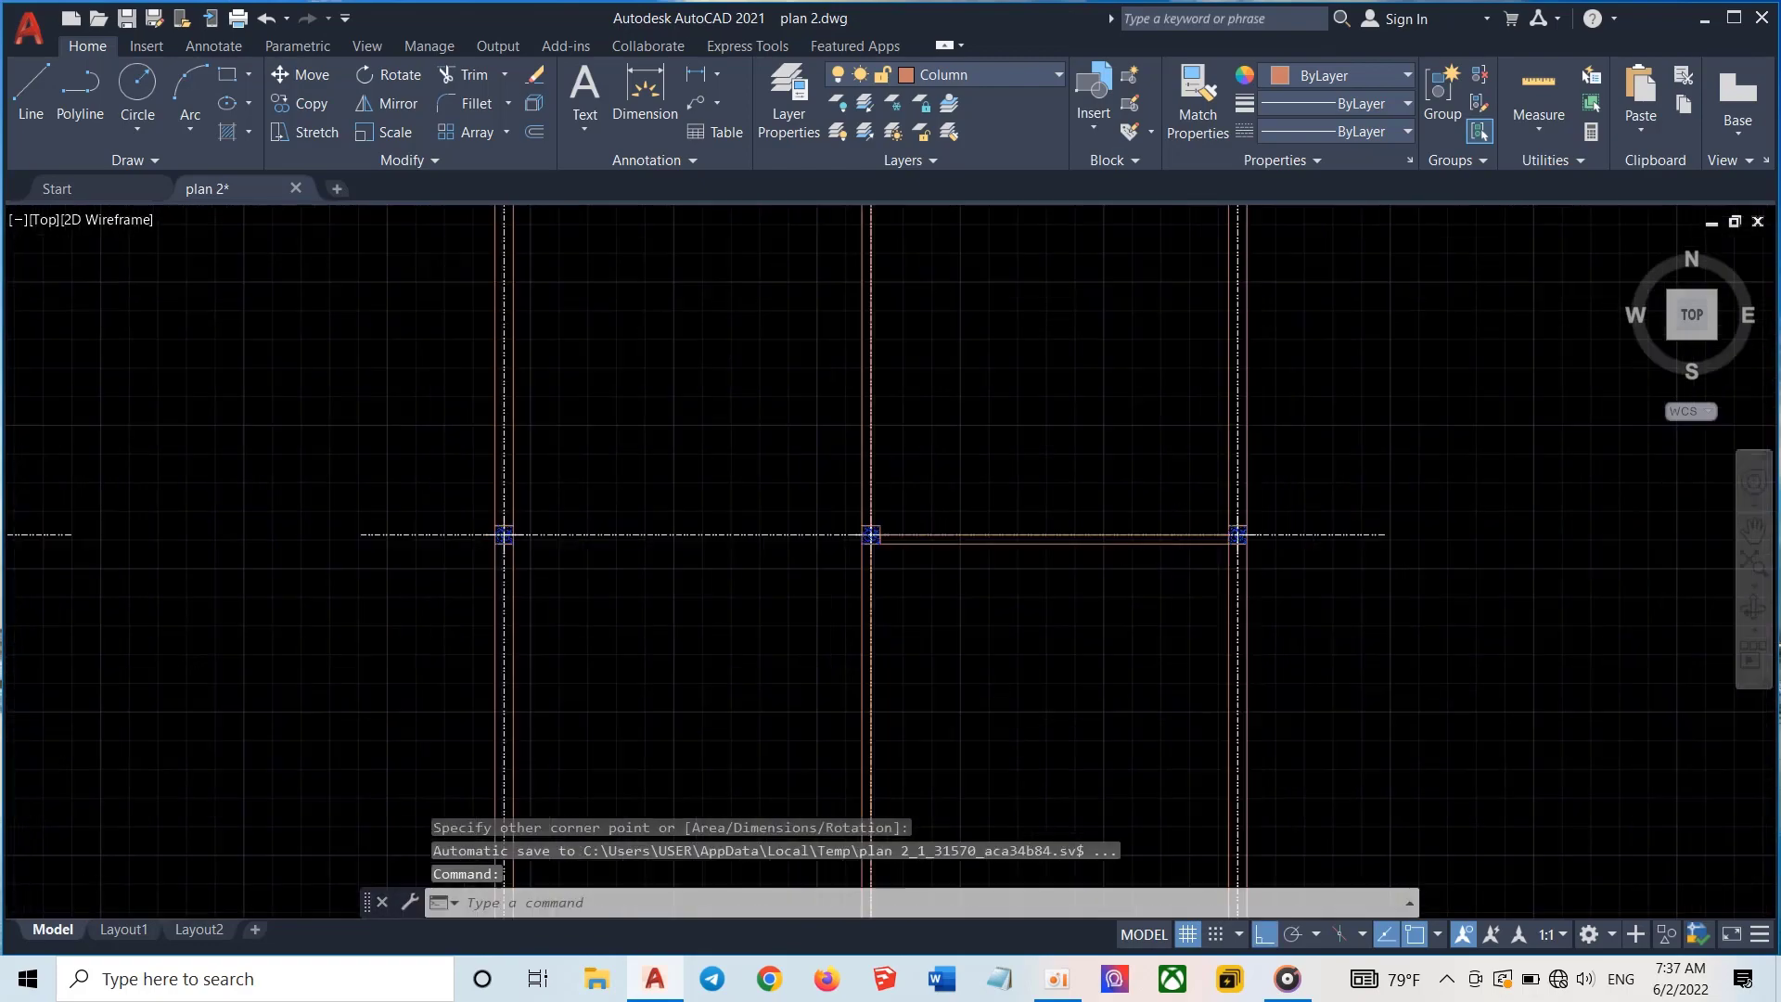
{"action": "scroll", "coordinate": [994, 418], "scroll_direction": "down", "scroll_amount": 2}
{"action": "scroll", "coordinate": [1001, 563], "scroll_direction": "up", "scroll_amount": 2}
{"action": "scroll", "coordinate": [1000, 563], "scroll_direction": "up", "scroll_amount": 2}
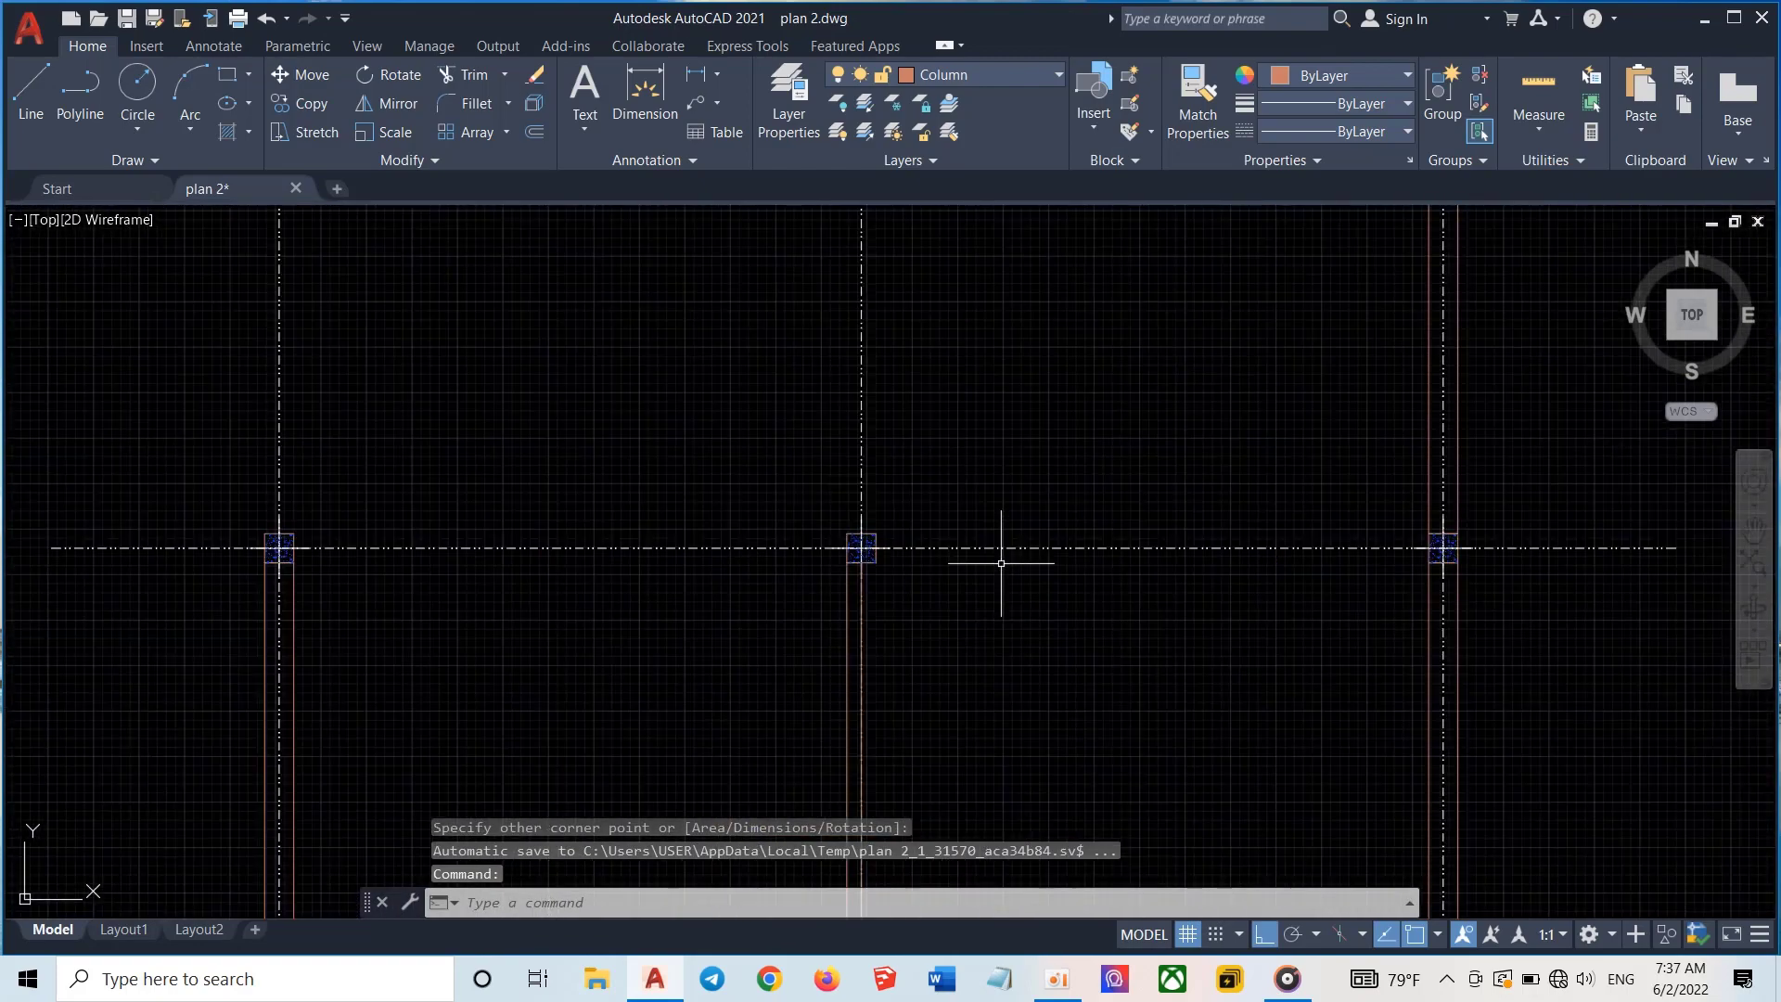
{"action": "key", "text": "Return"}
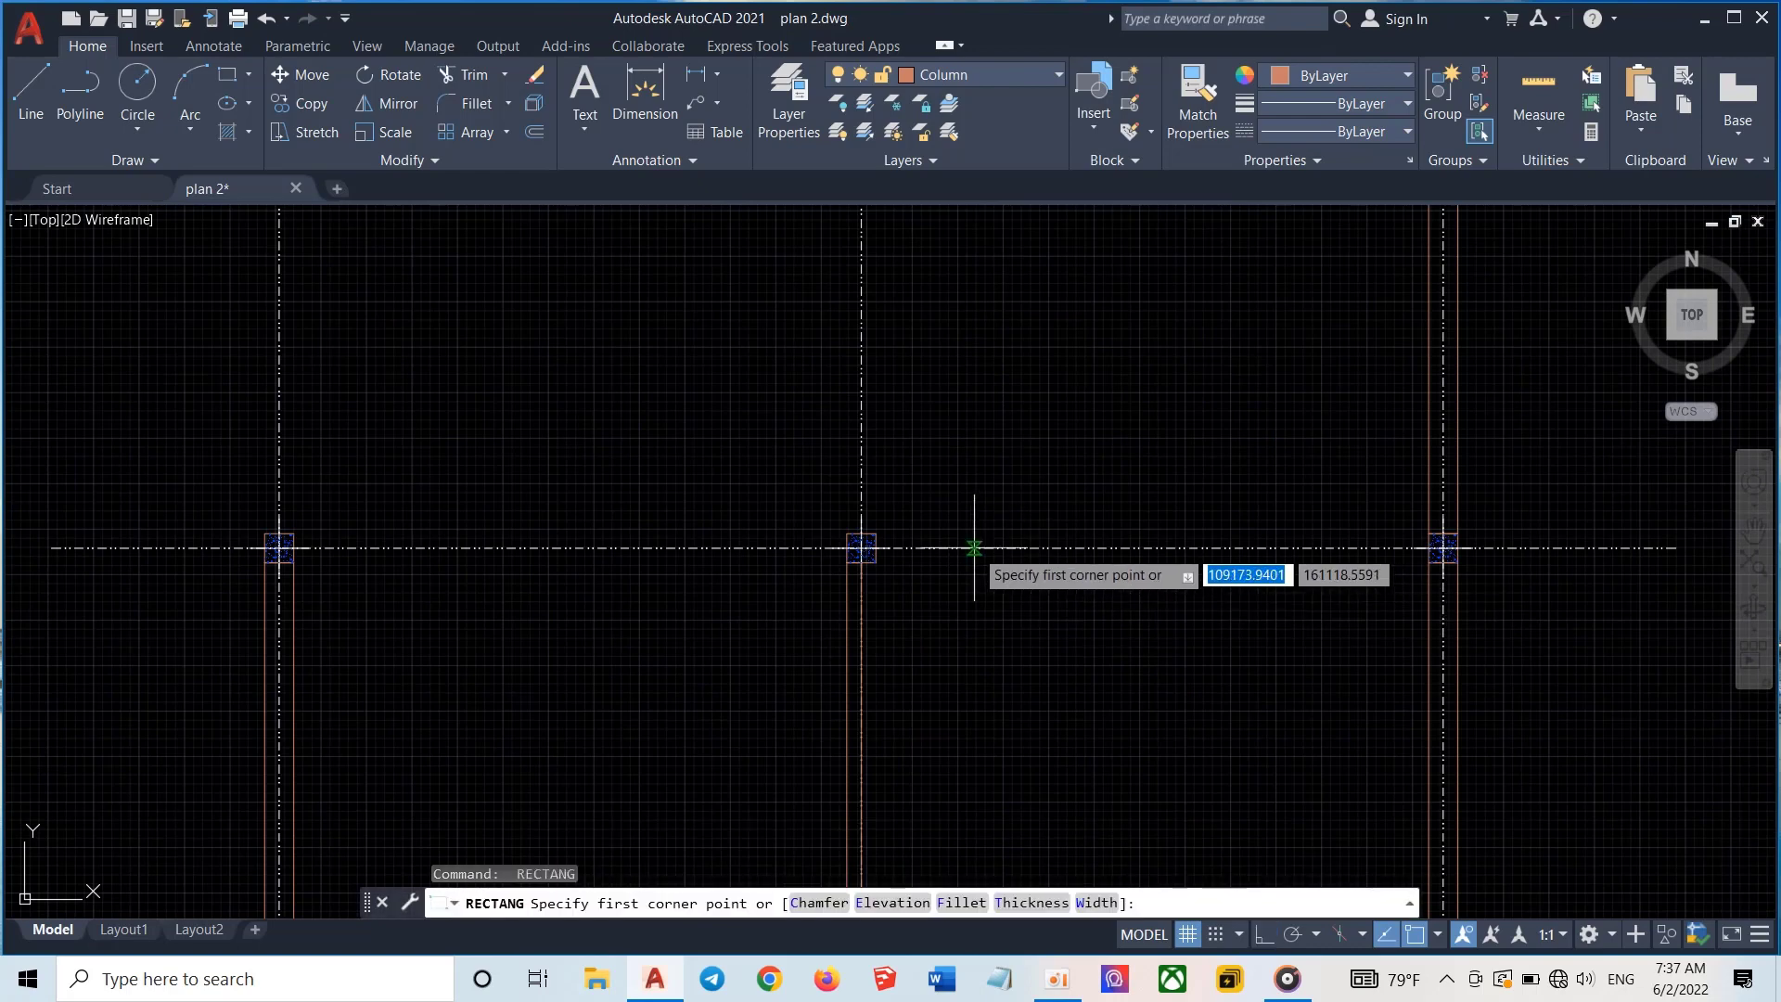
{"action": "left_click", "coordinate": [862, 547]}
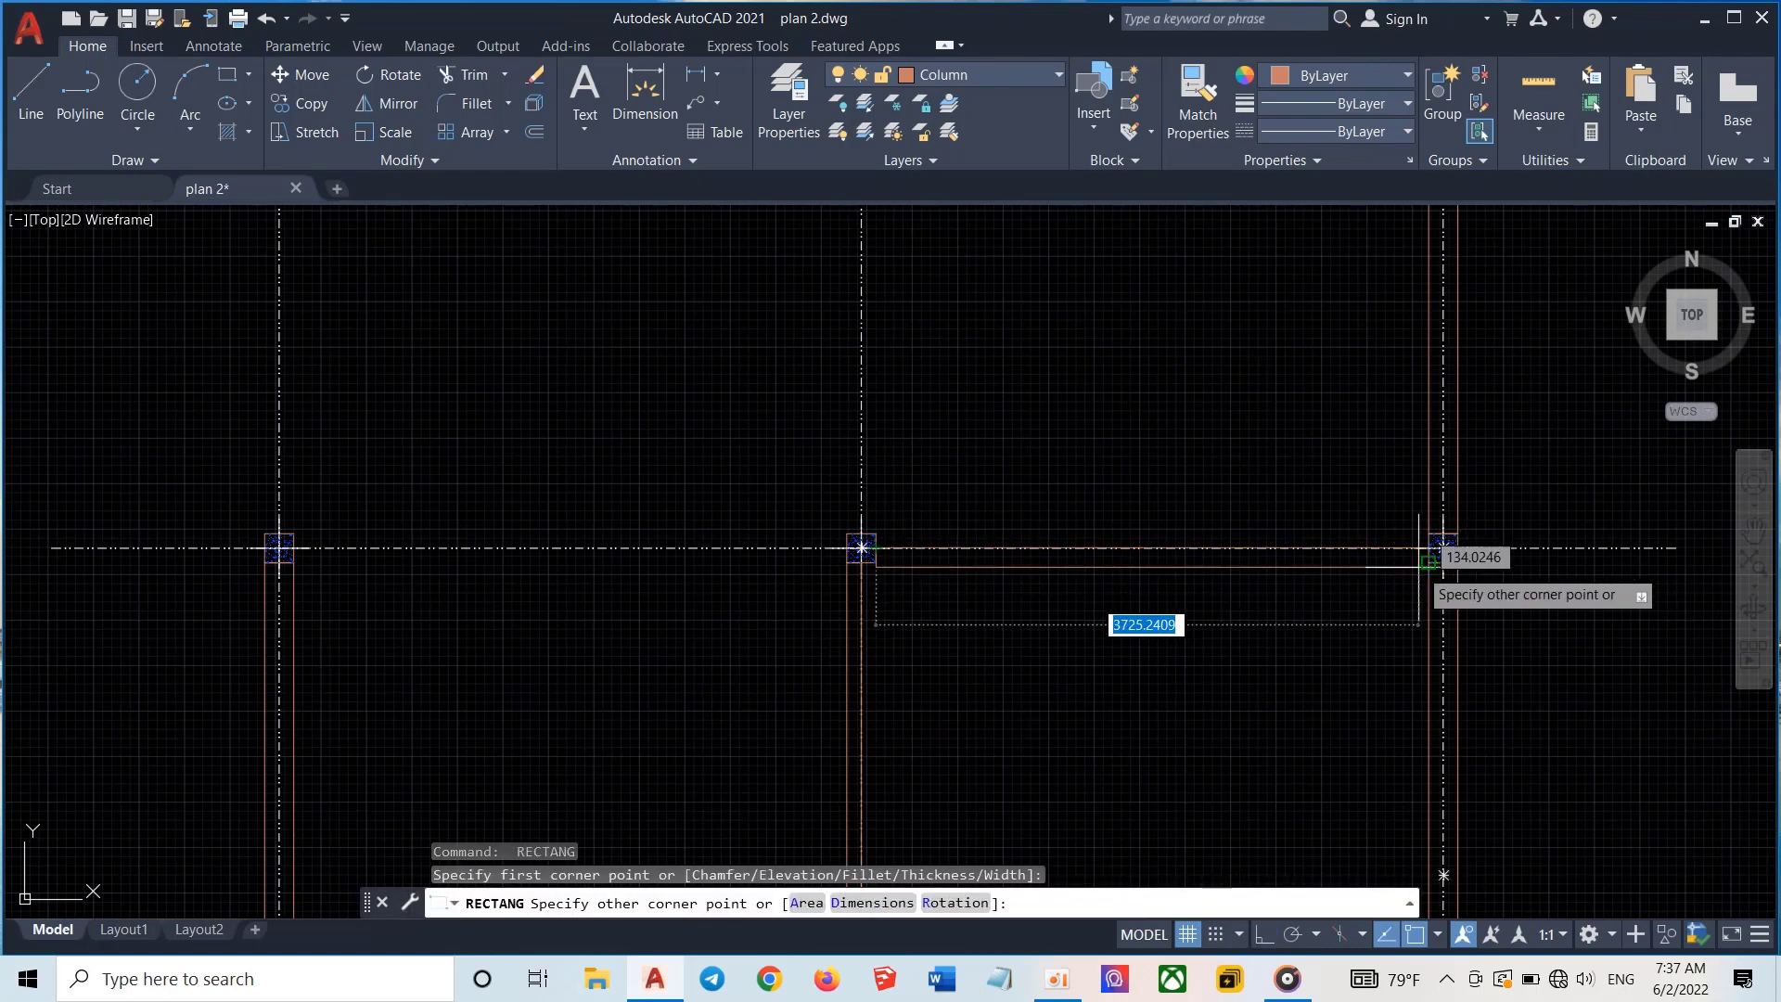
{"action": "left_click", "coordinate": [1426, 563]}
Draw a 100 by 4300 beam rectangle along the middle vertical axis, between the first-row and second-row columns
{"action": "scroll", "coordinate": [997, 513], "scroll_direction": "down", "scroll_amount": 5}
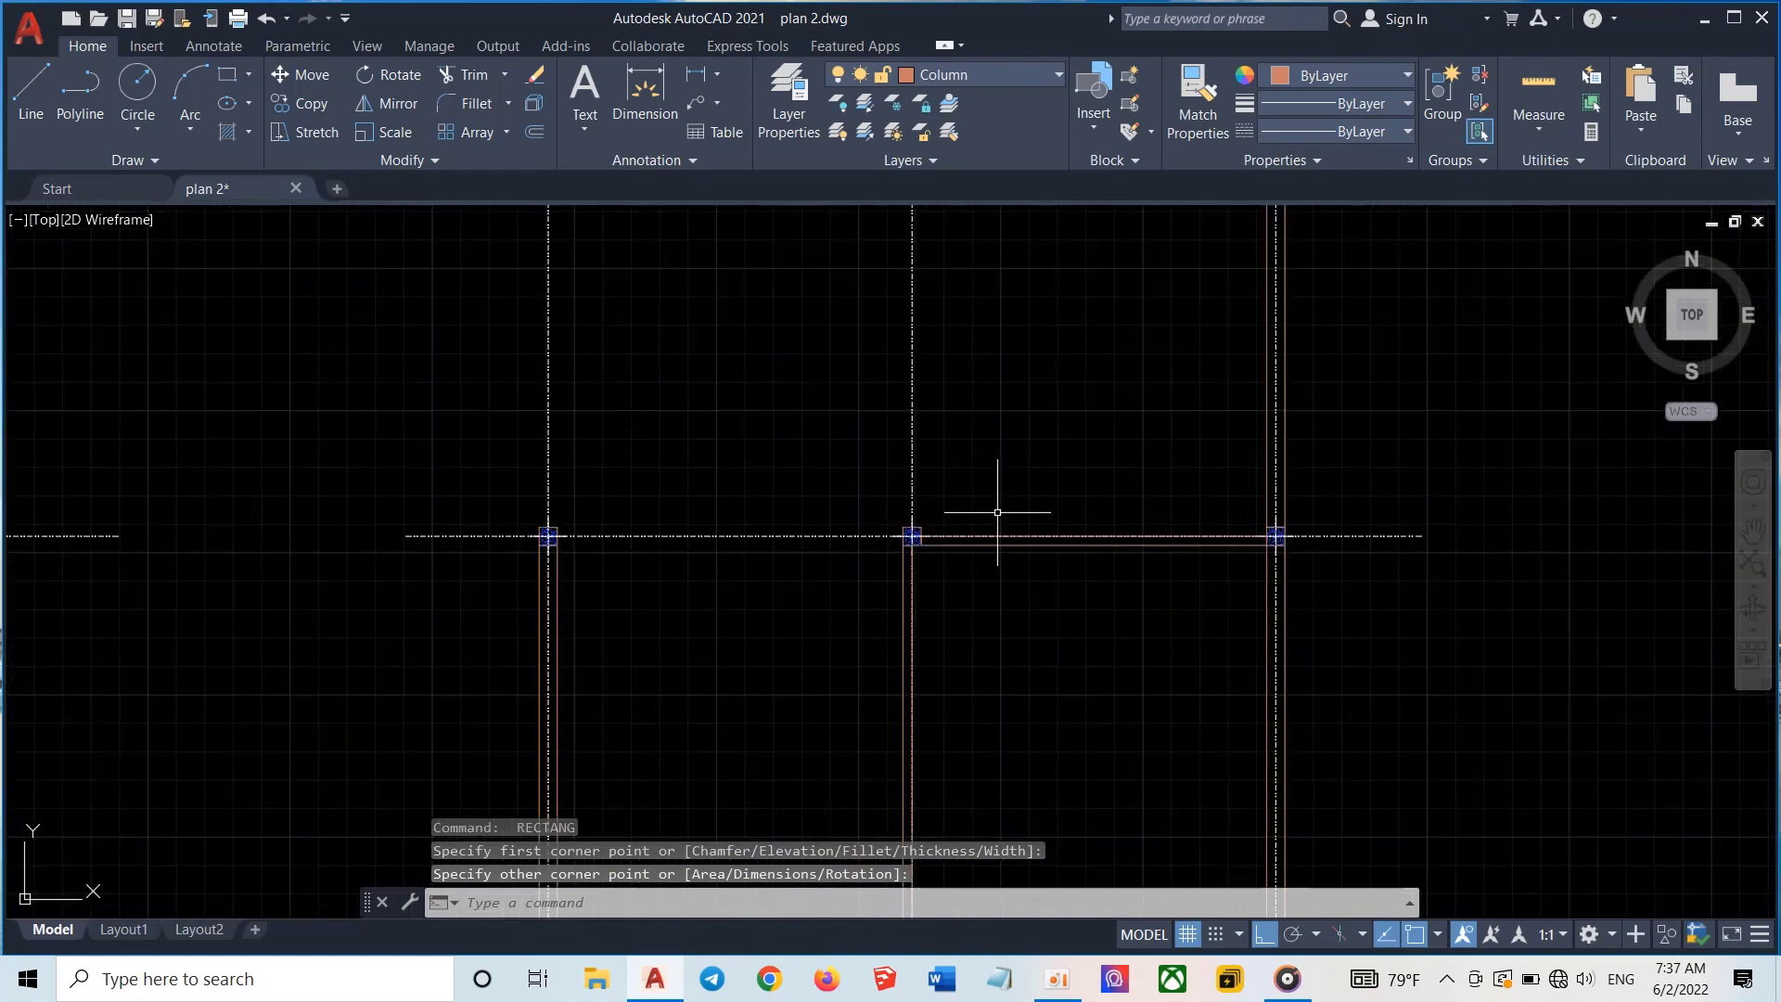
{"action": "scroll", "coordinate": [998, 601], "scroll_direction": "up", "scroll_amount": 4}
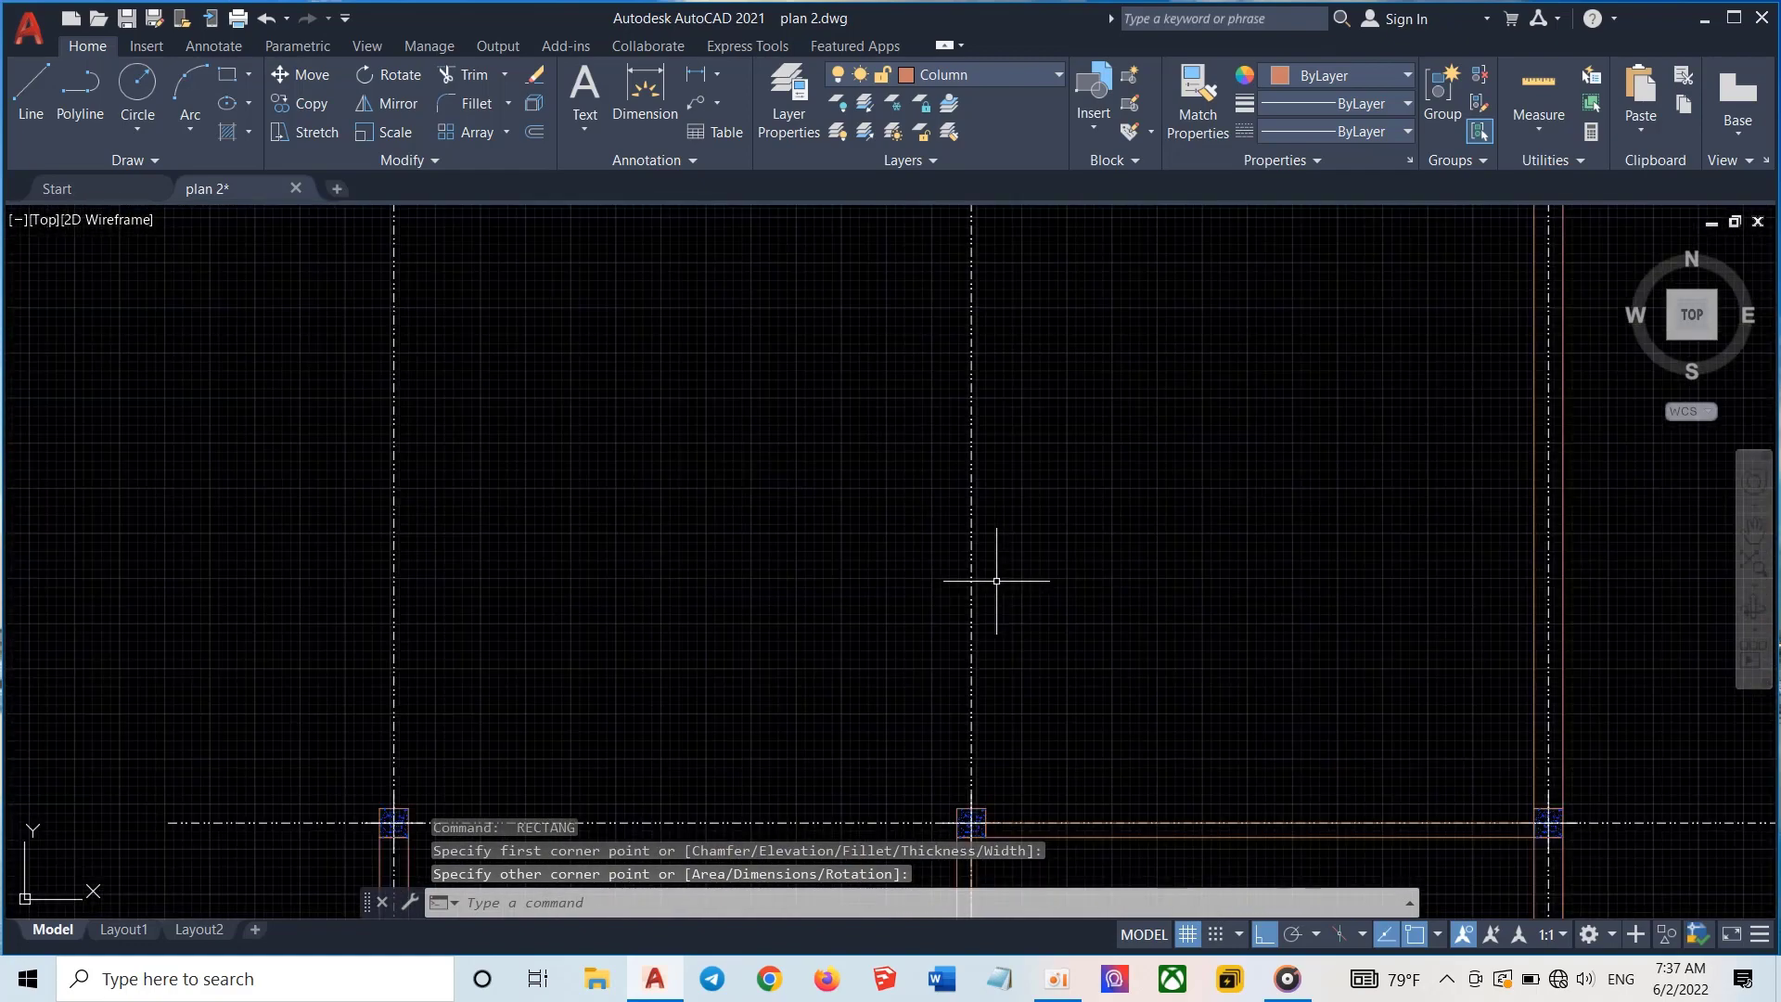
{"action": "key", "text": "Return"}
{"action": "mouse_move", "coordinate": [1002, 573]}
{"action": "middle_mouse_down"}
{"action": "mouse_move", "coordinate": [995, 653]}
{"action": "mouse_move", "coordinate": [993, 604]}
{"action": "middle_mouse_up"}
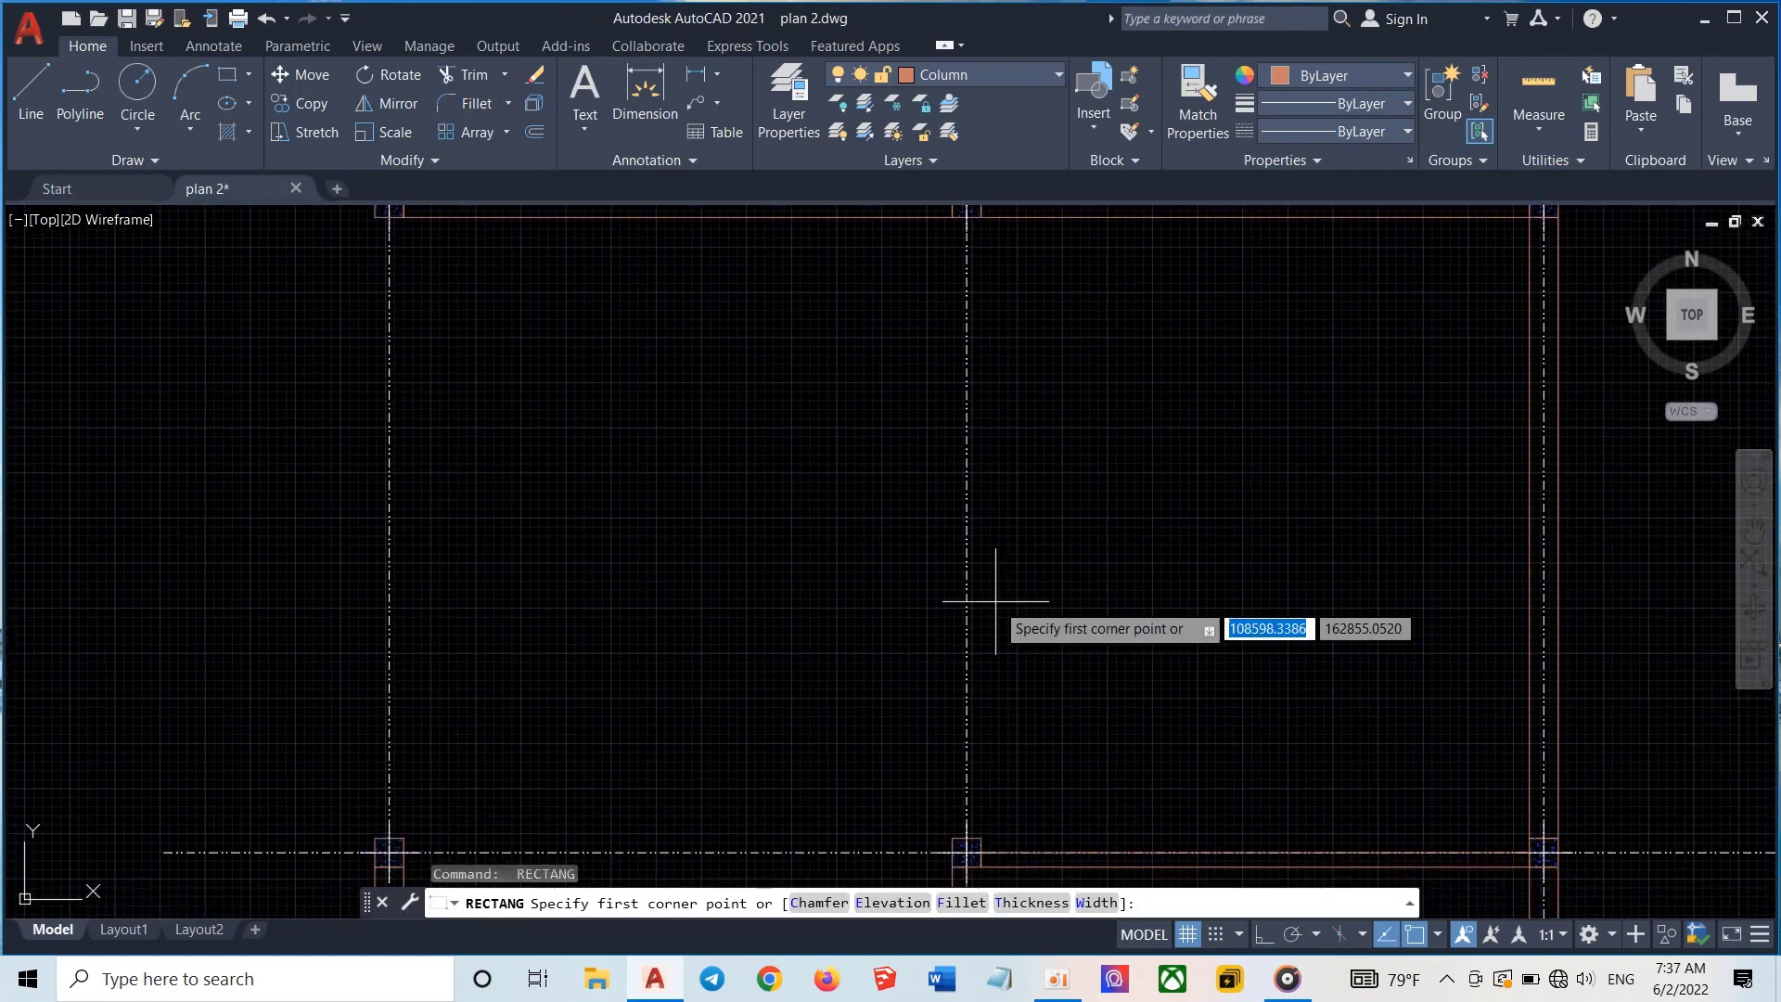
{"action": "left_click", "coordinate": [966, 216]}
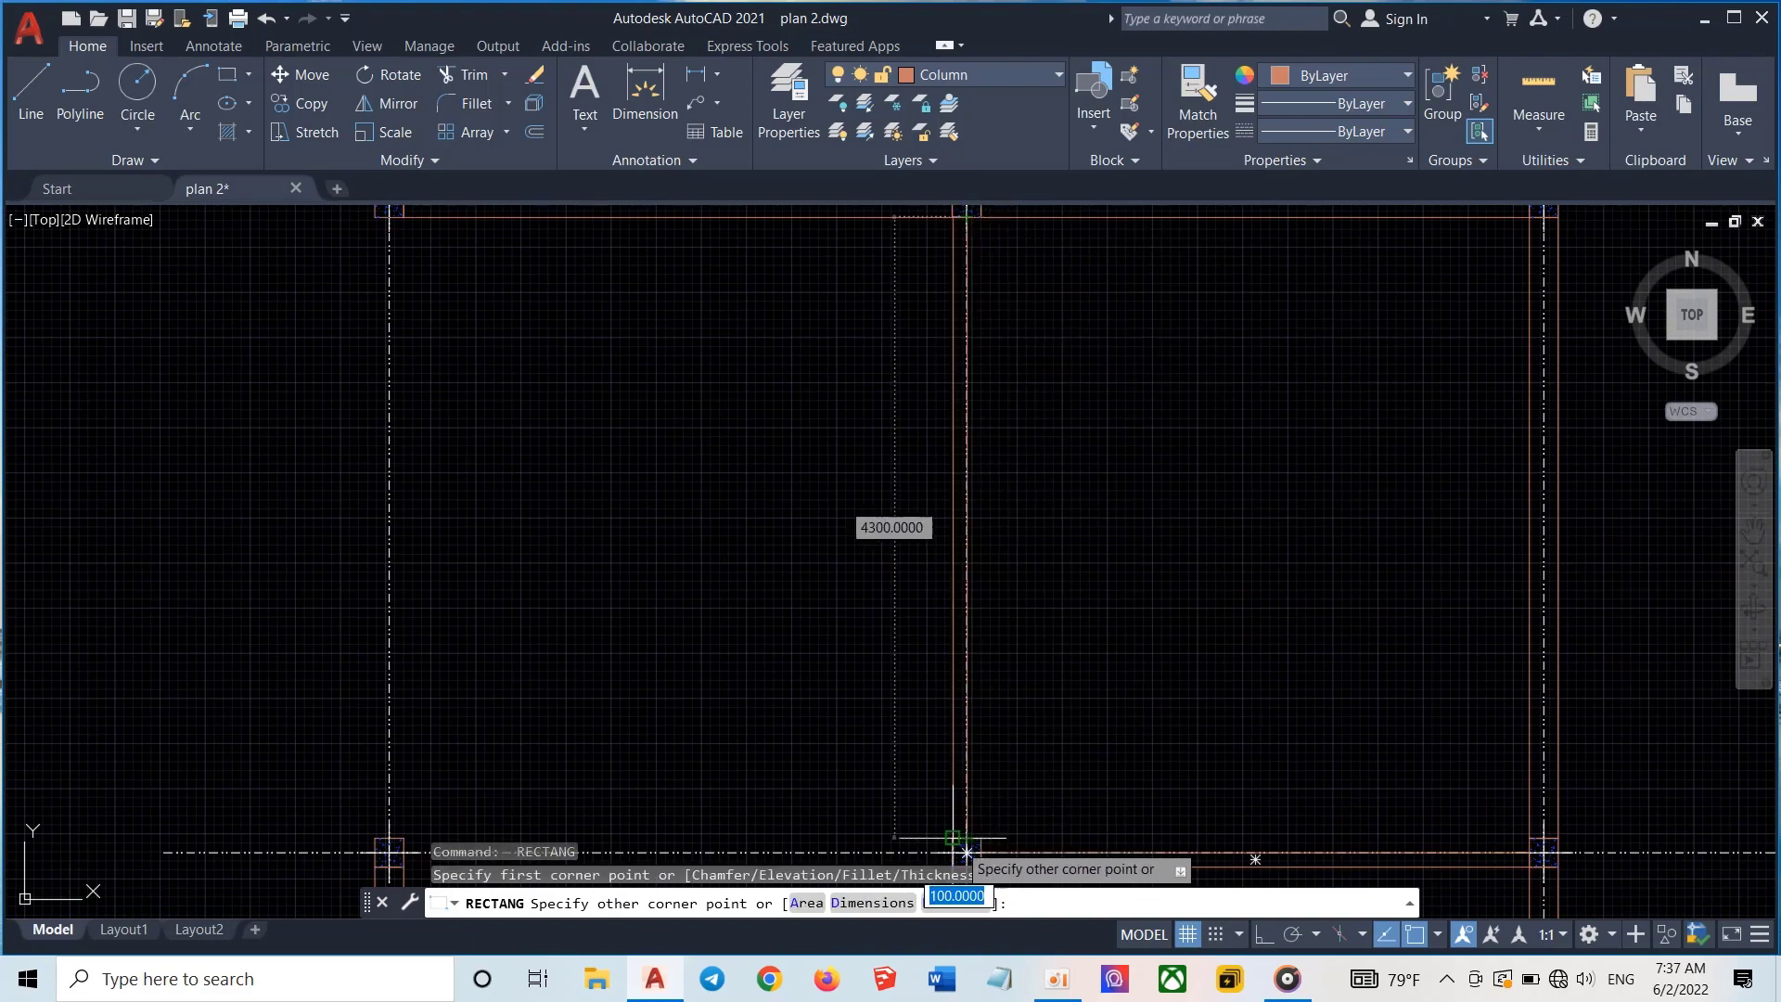
{"action": "left_click", "coordinate": [957, 847]}
Draw a 200 by 4300 beam rectangle on the leftmost vertical axis, between the first-row and second-row columns
{"action": "middle_click_drag", "start_coordinate": [522, 527], "coordinate": [809, 544]}
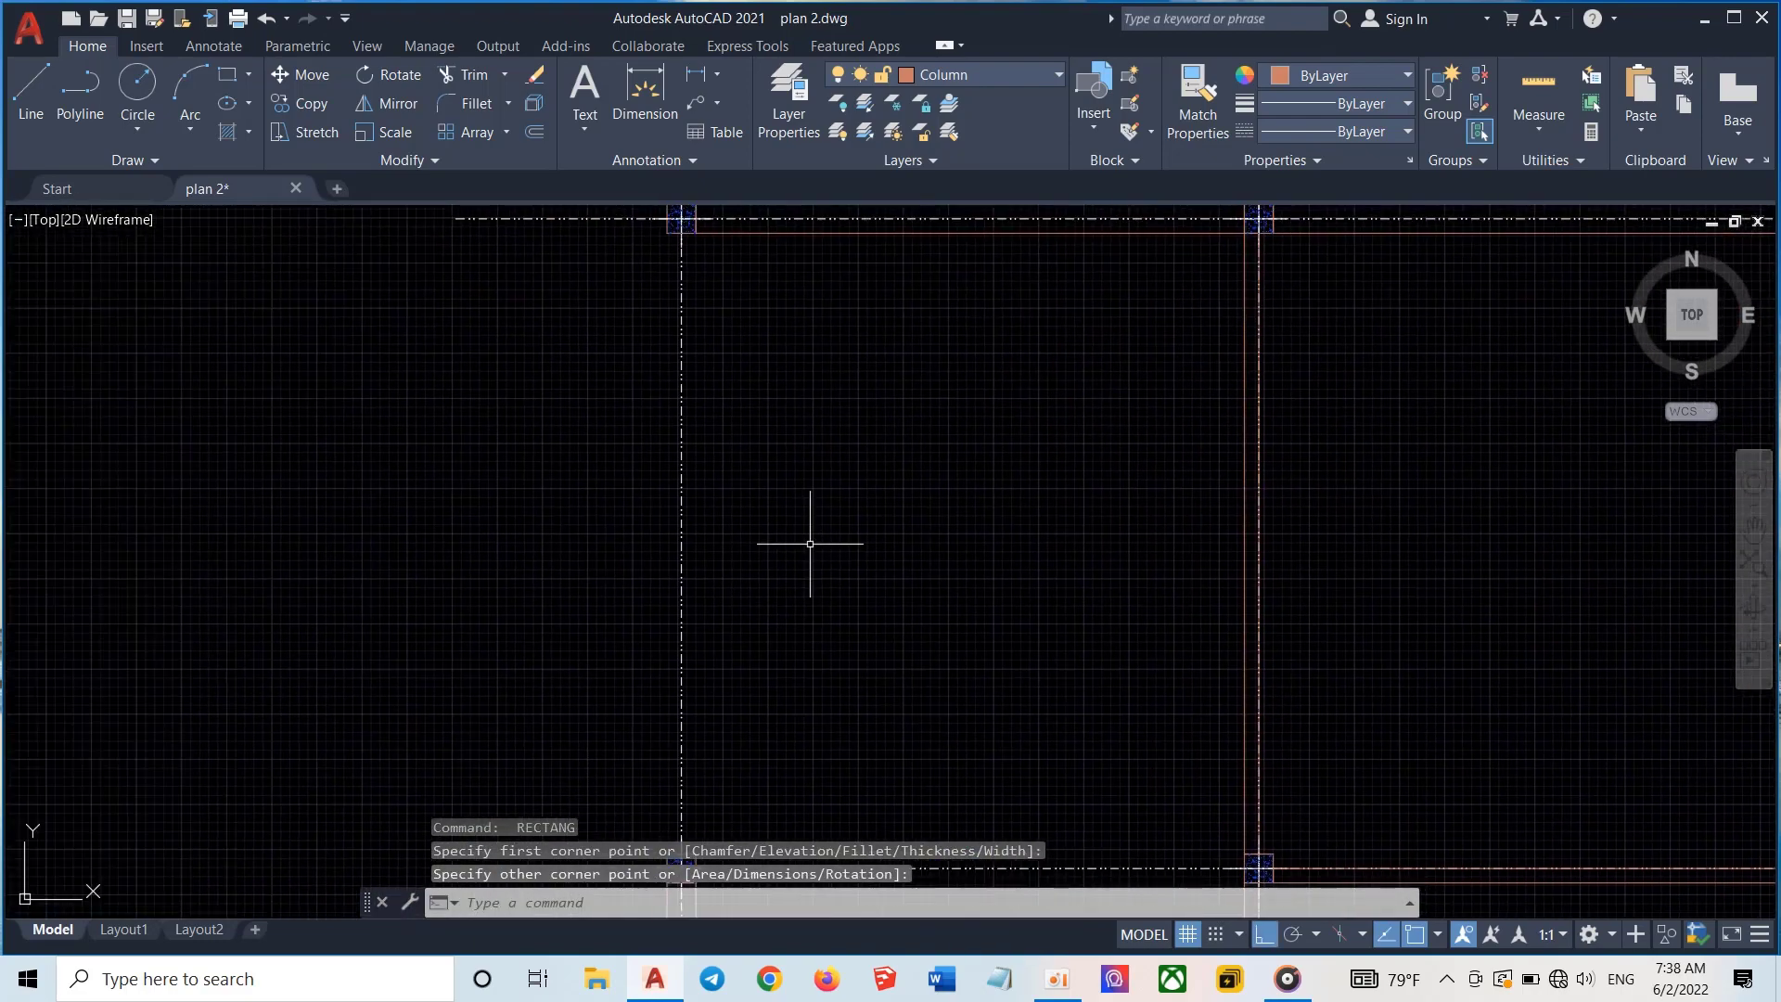
{"action": "key", "text": "Return"}
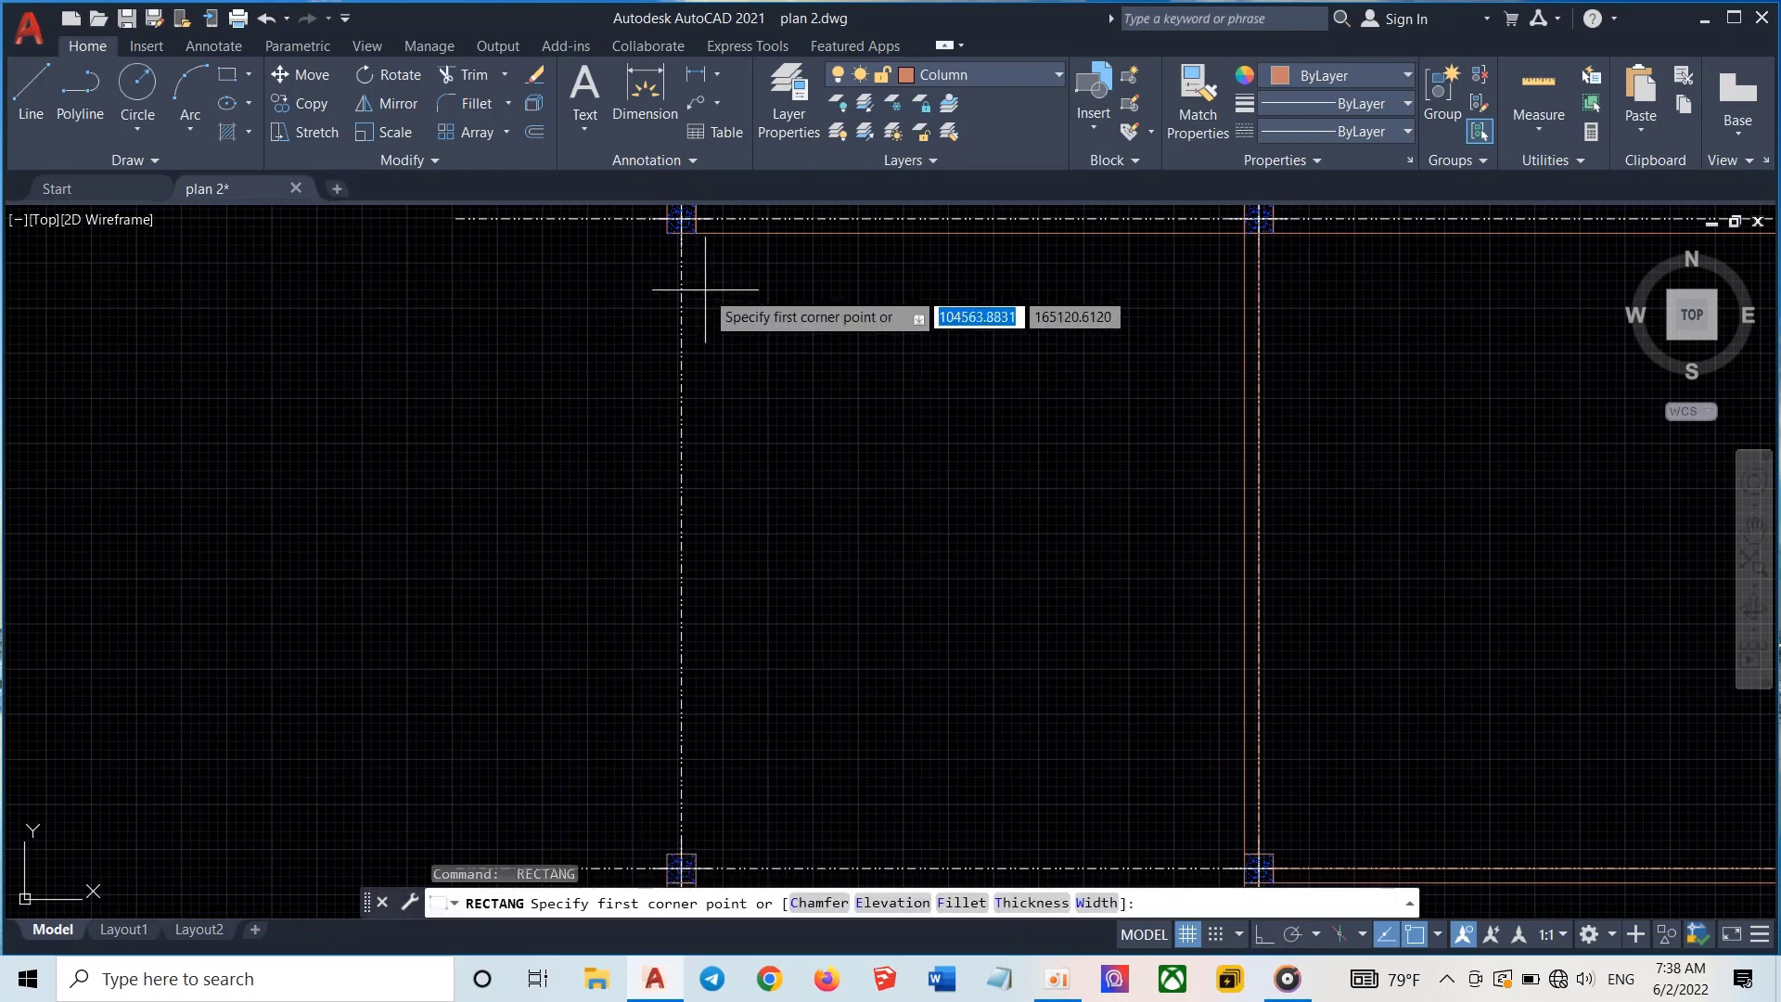
{"action": "left_click", "coordinate": [668, 231]}
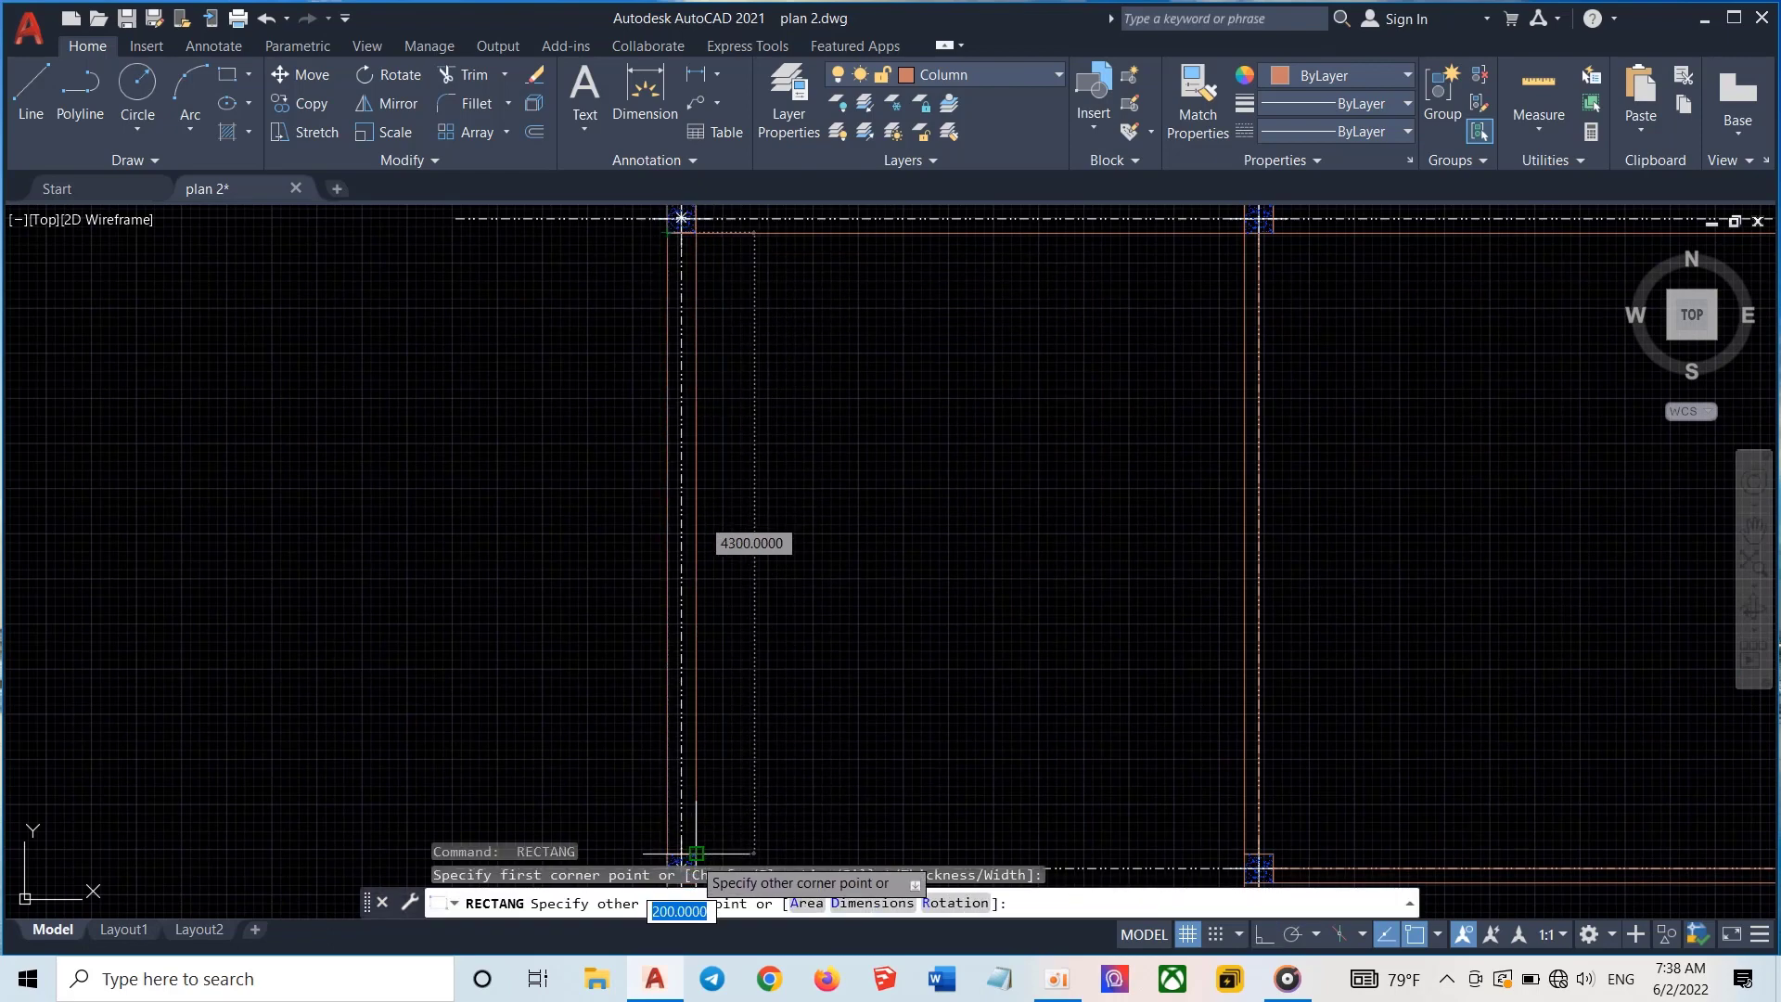
{"action": "left_click", "coordinate": [696, 855]}
Draw a half-column-width beam rectangle just below the second horizontal grid line's axis, between the left and middle columns
{"action": "key", "text": "Return"}
{"action": "scroll", "coordinate": [965, 739], "scroll_direction": "down", "scroll_amount": 6}
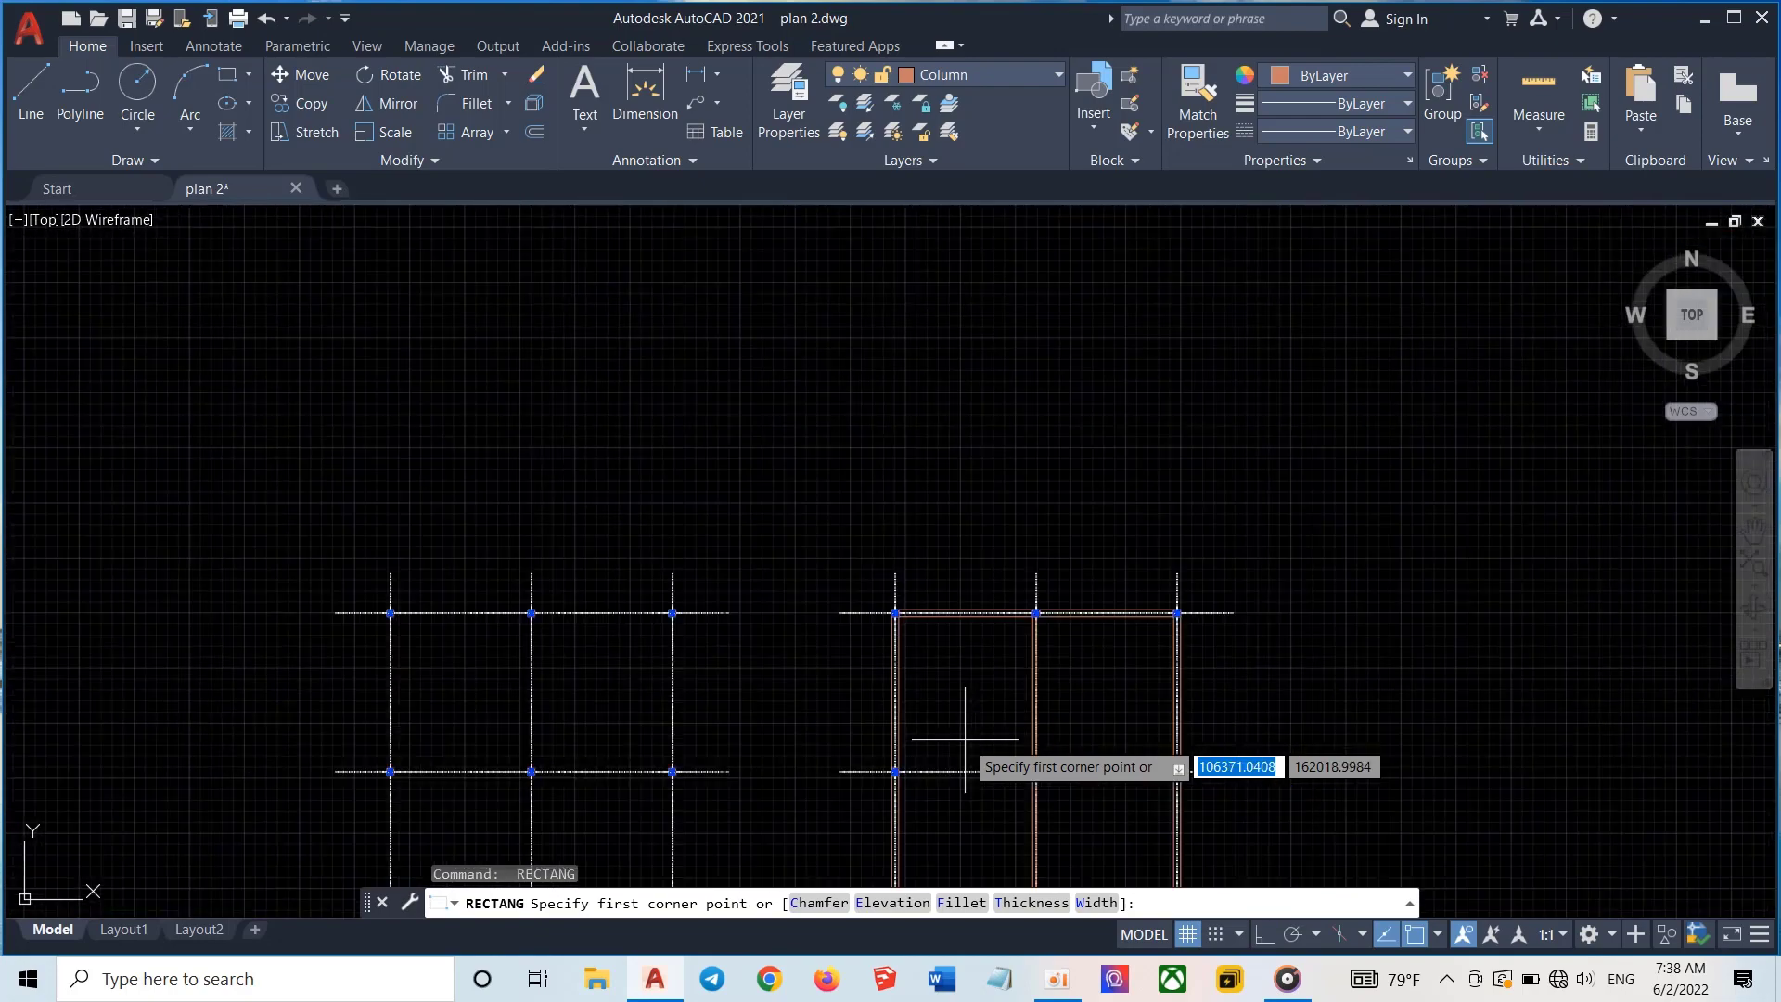
{"action": "middle_click_drag", "start_coordinate": [954, 744], "coordinate": [923, 414]}
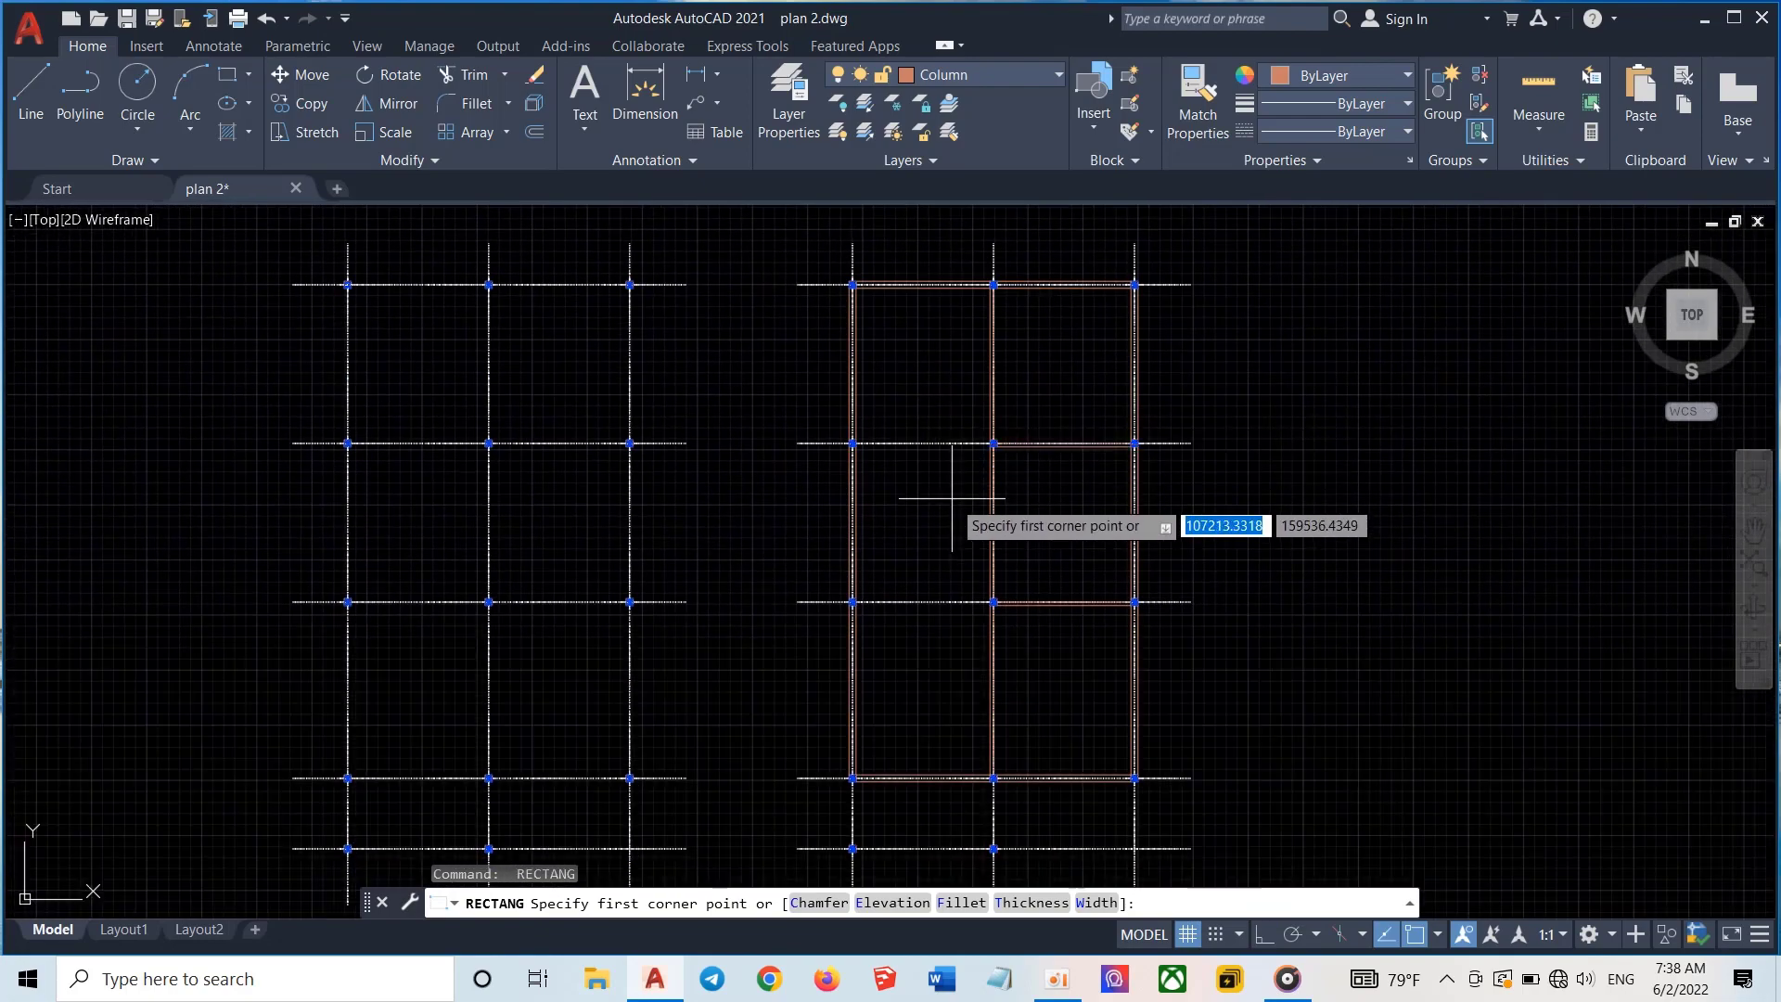
{"action": "scroll", "coordinate": [948, 454], "scroll_direction": "up", "scroll_amount": 6}
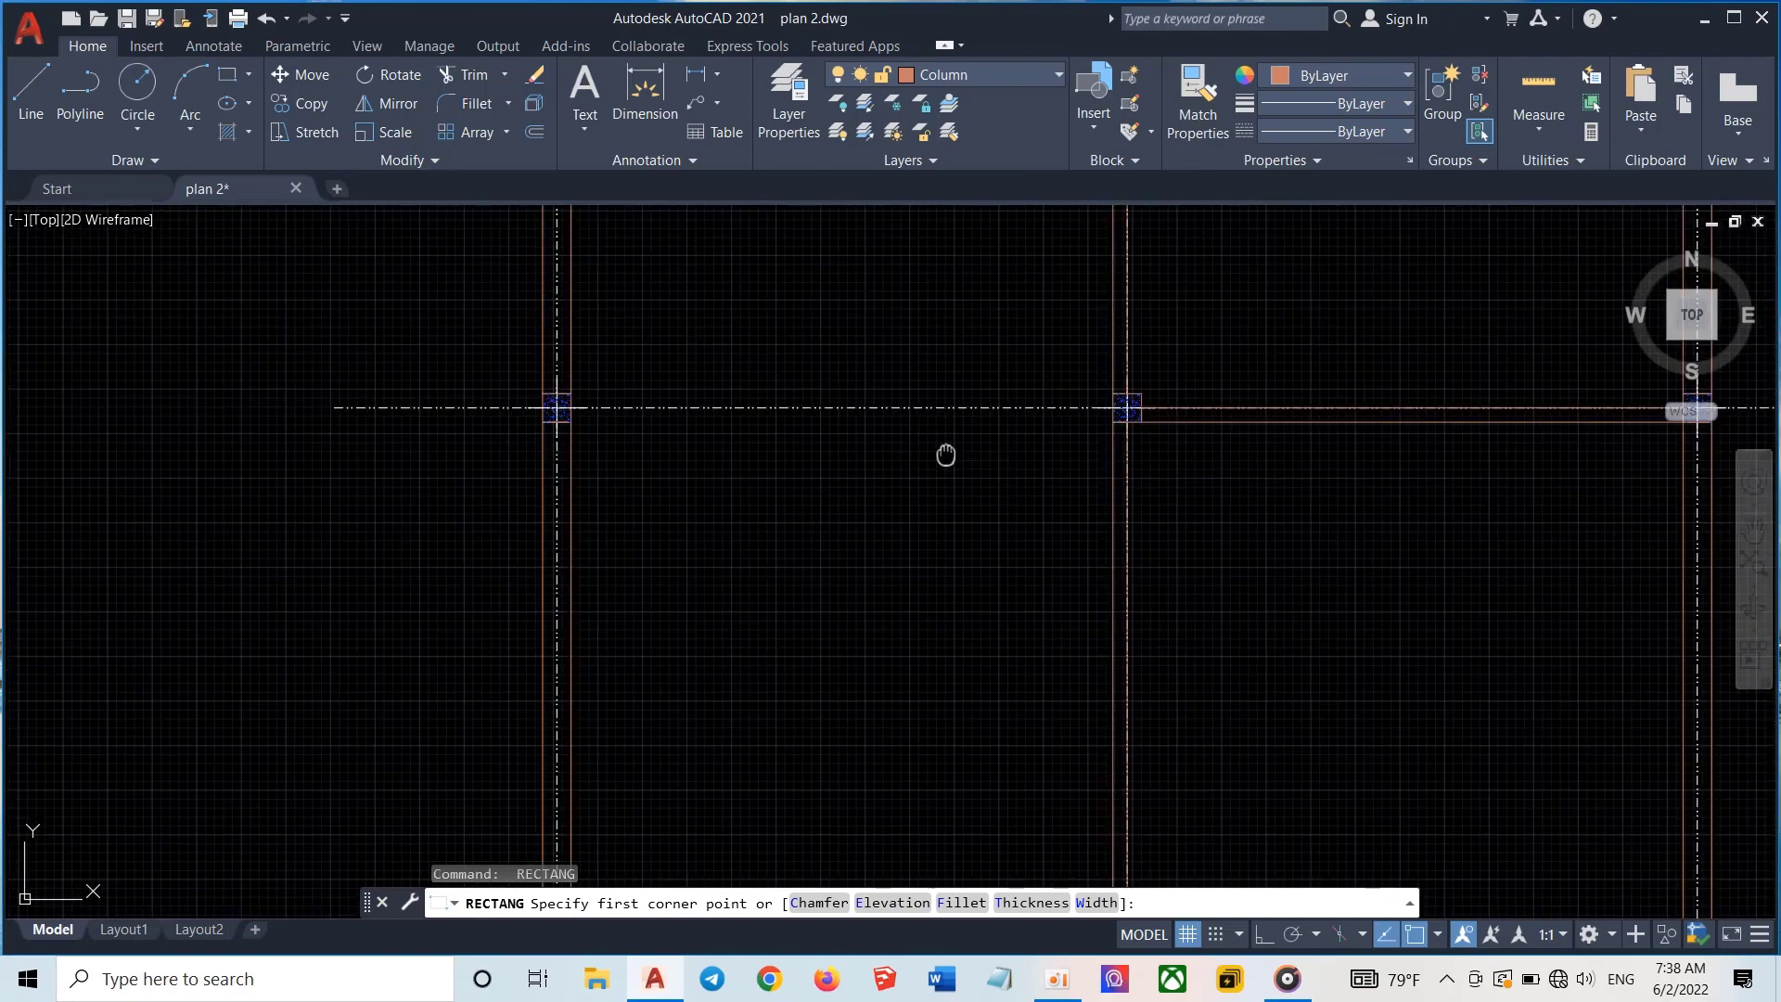
{"action": "scroll", "coordinate": [946, 453], "scroll_direction": "up", "scroll_amount": 2}
{"action": "middle_click_drag", "start_coordinate": [946, 454], "coordinate": [823, 639]}
{"action": "key", "text": "Return"}
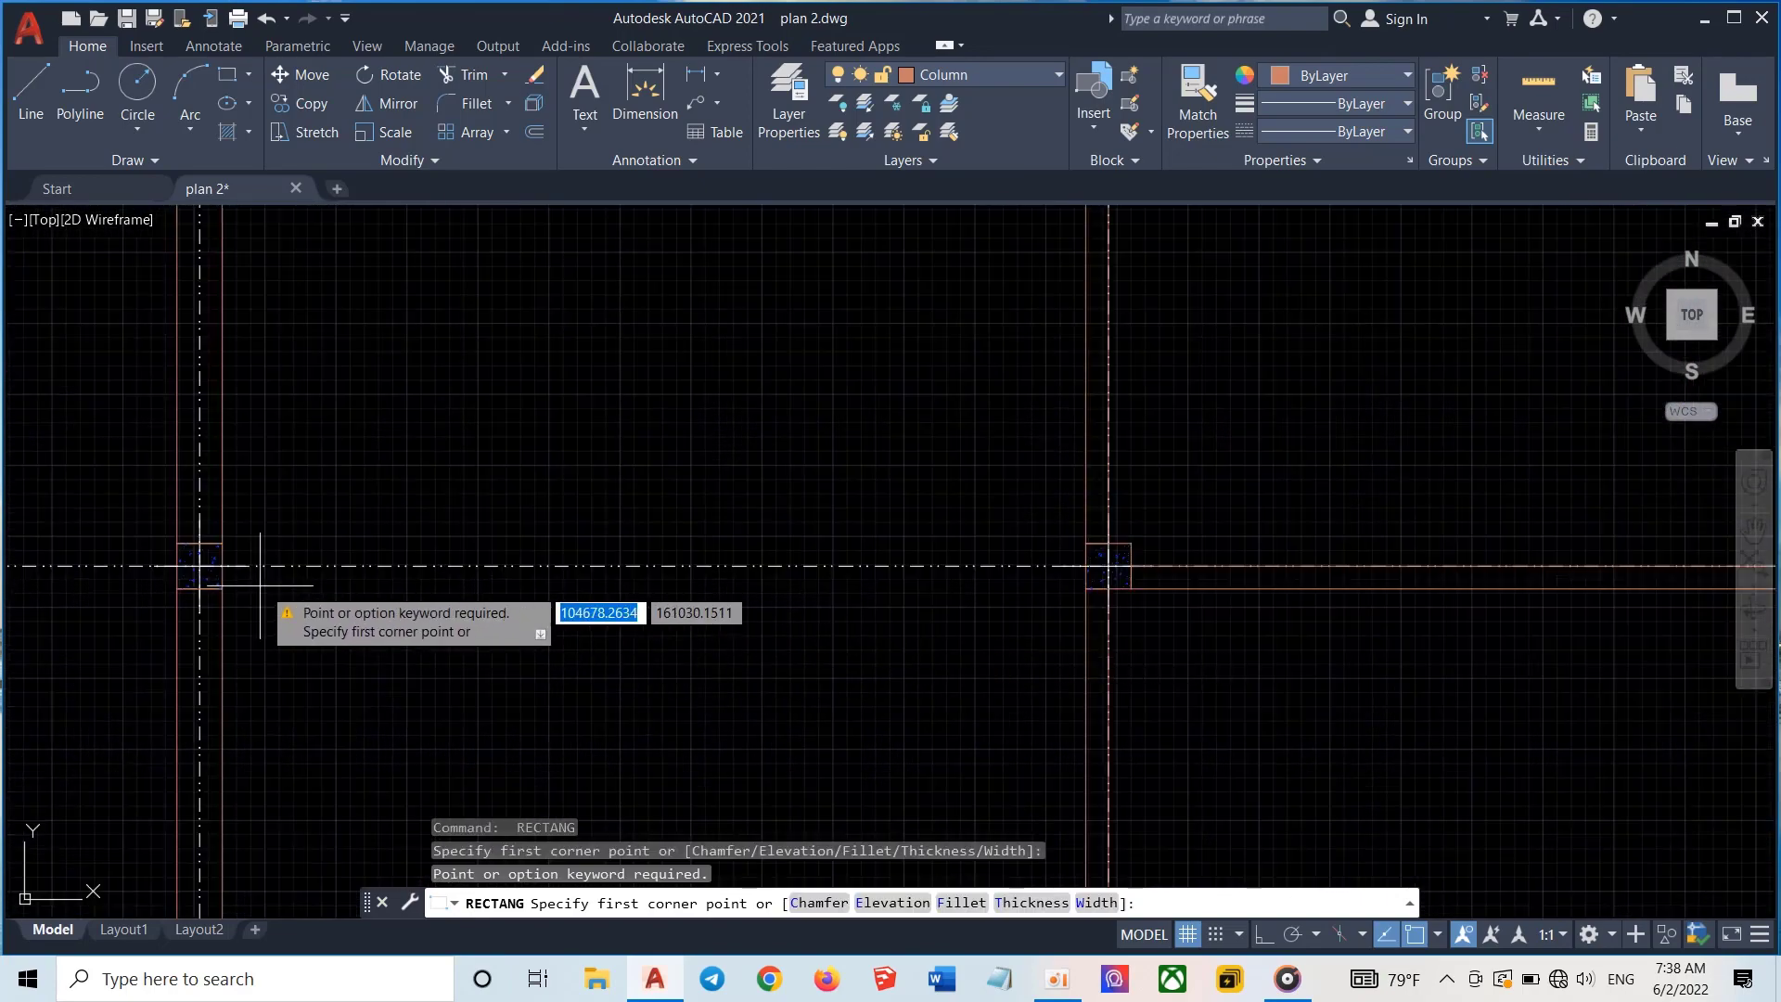
{"action": "left_click", "coordinate": [199, 565]}
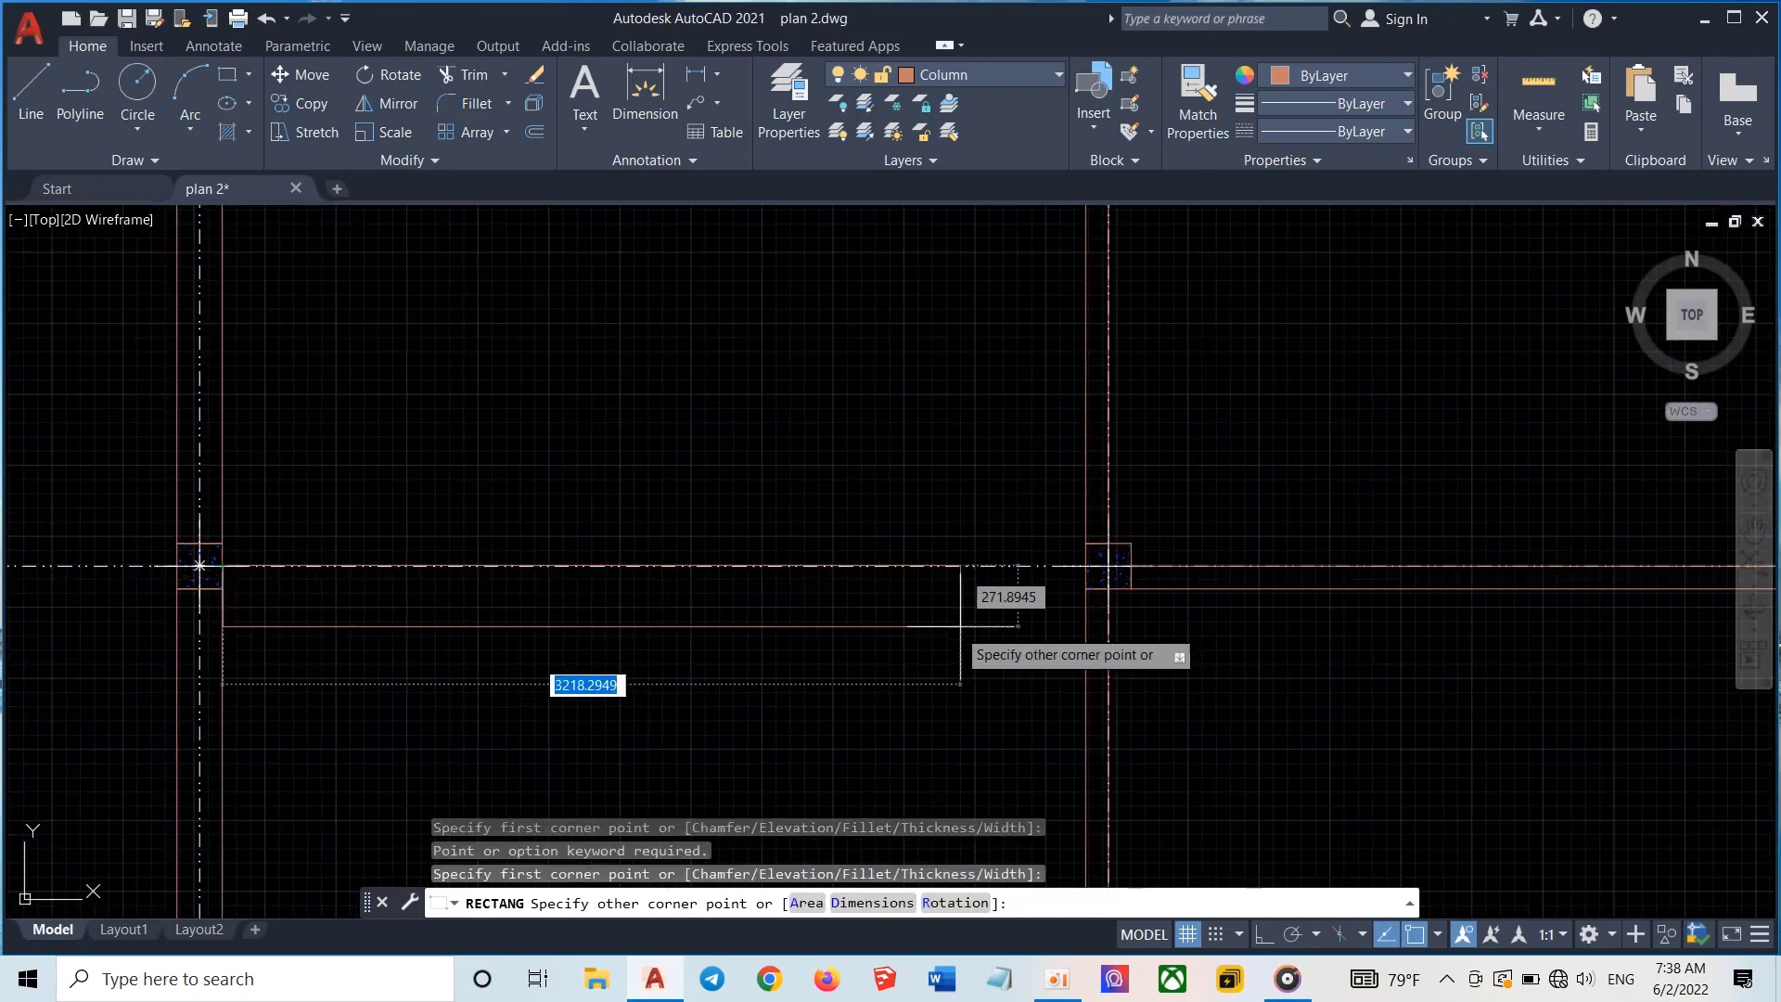
{"action": "left_click", "coordinate": [1085, 590]}
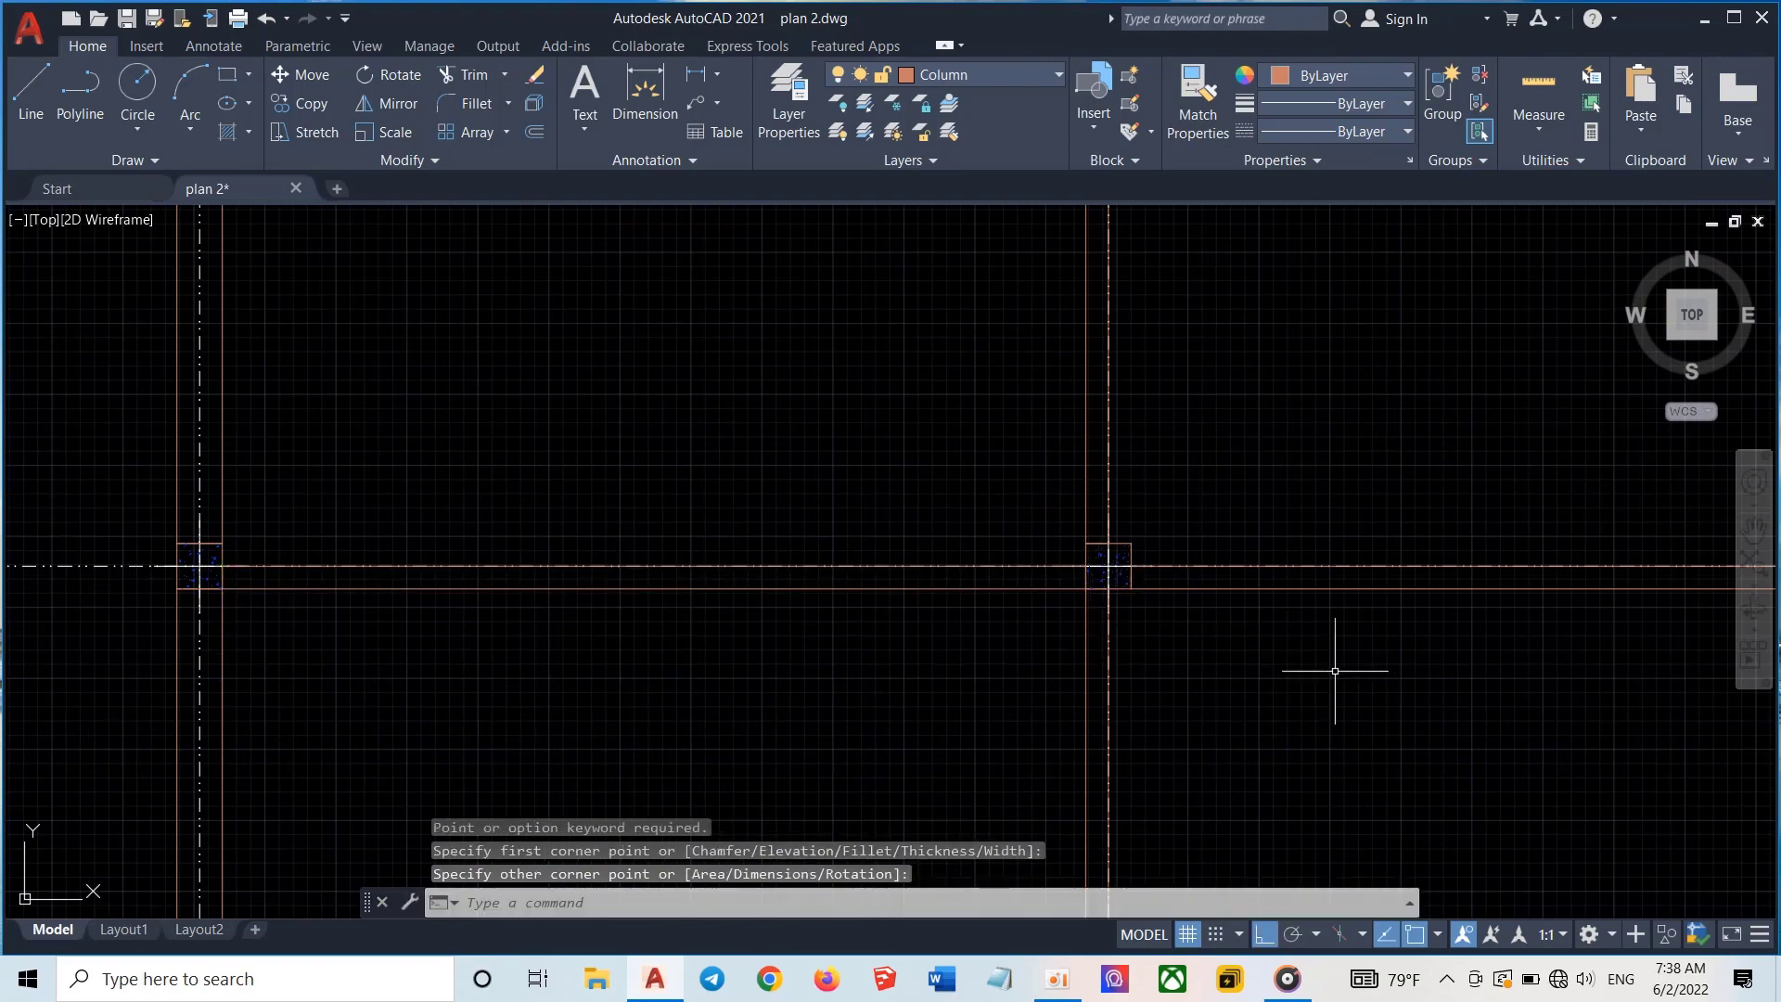
{"action": "key", "text": "Return"}
{"action": "key", "text": "Return"}
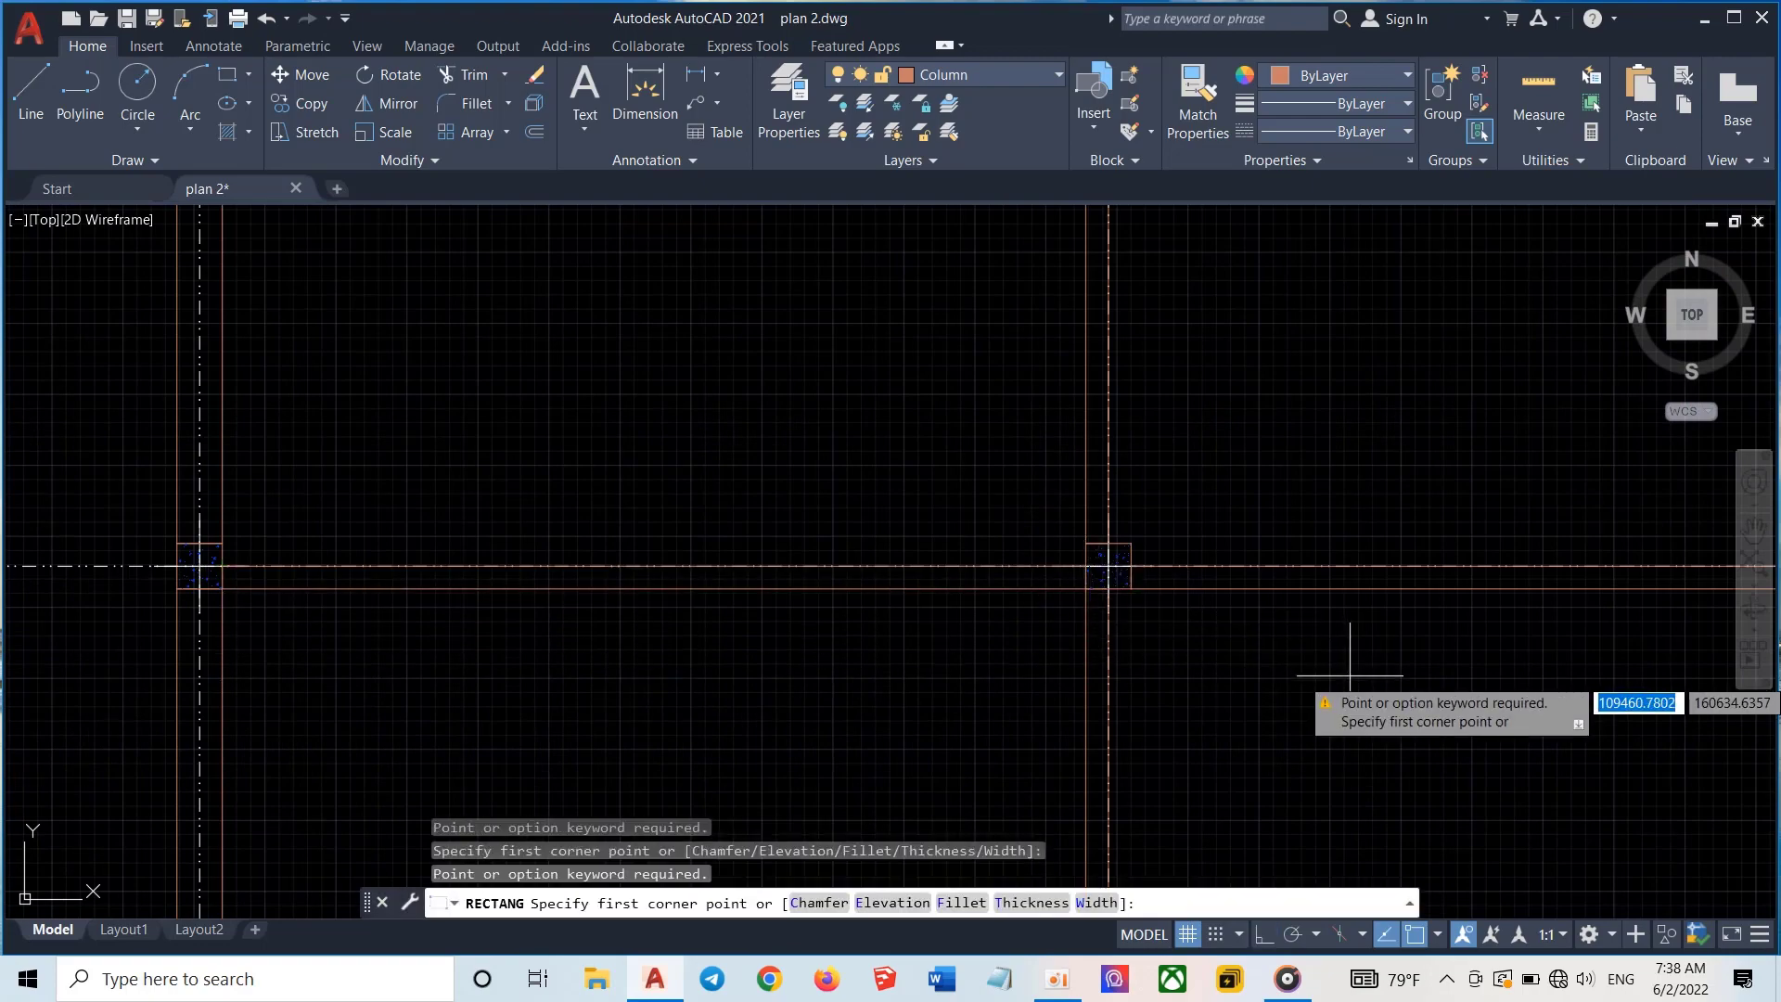
{"action": "key", "text": "Escape"}
Draw a 200-long line from the right column's upper-left corner inward along the upper edge of the lowest beam in the right-hand bay
{"action": "scroll", "coordinate": [1349, 675], "scroll_direction": "down", "scroll_amount": 6}
{"action": "mouse_move", "coordinate": [1409, 710]}
{"action": "middle_mouse_down"}
{"action": "mouse_move", "coordinate": [1132, 545]}
{"action": "mouse_move", "coordinate": [1025, 512]}
{"action": "middle_mouse_up"}
{"action": "middle_click_drag", "start_coordinate": [1062, 622], "coordinate": [966, 588]}
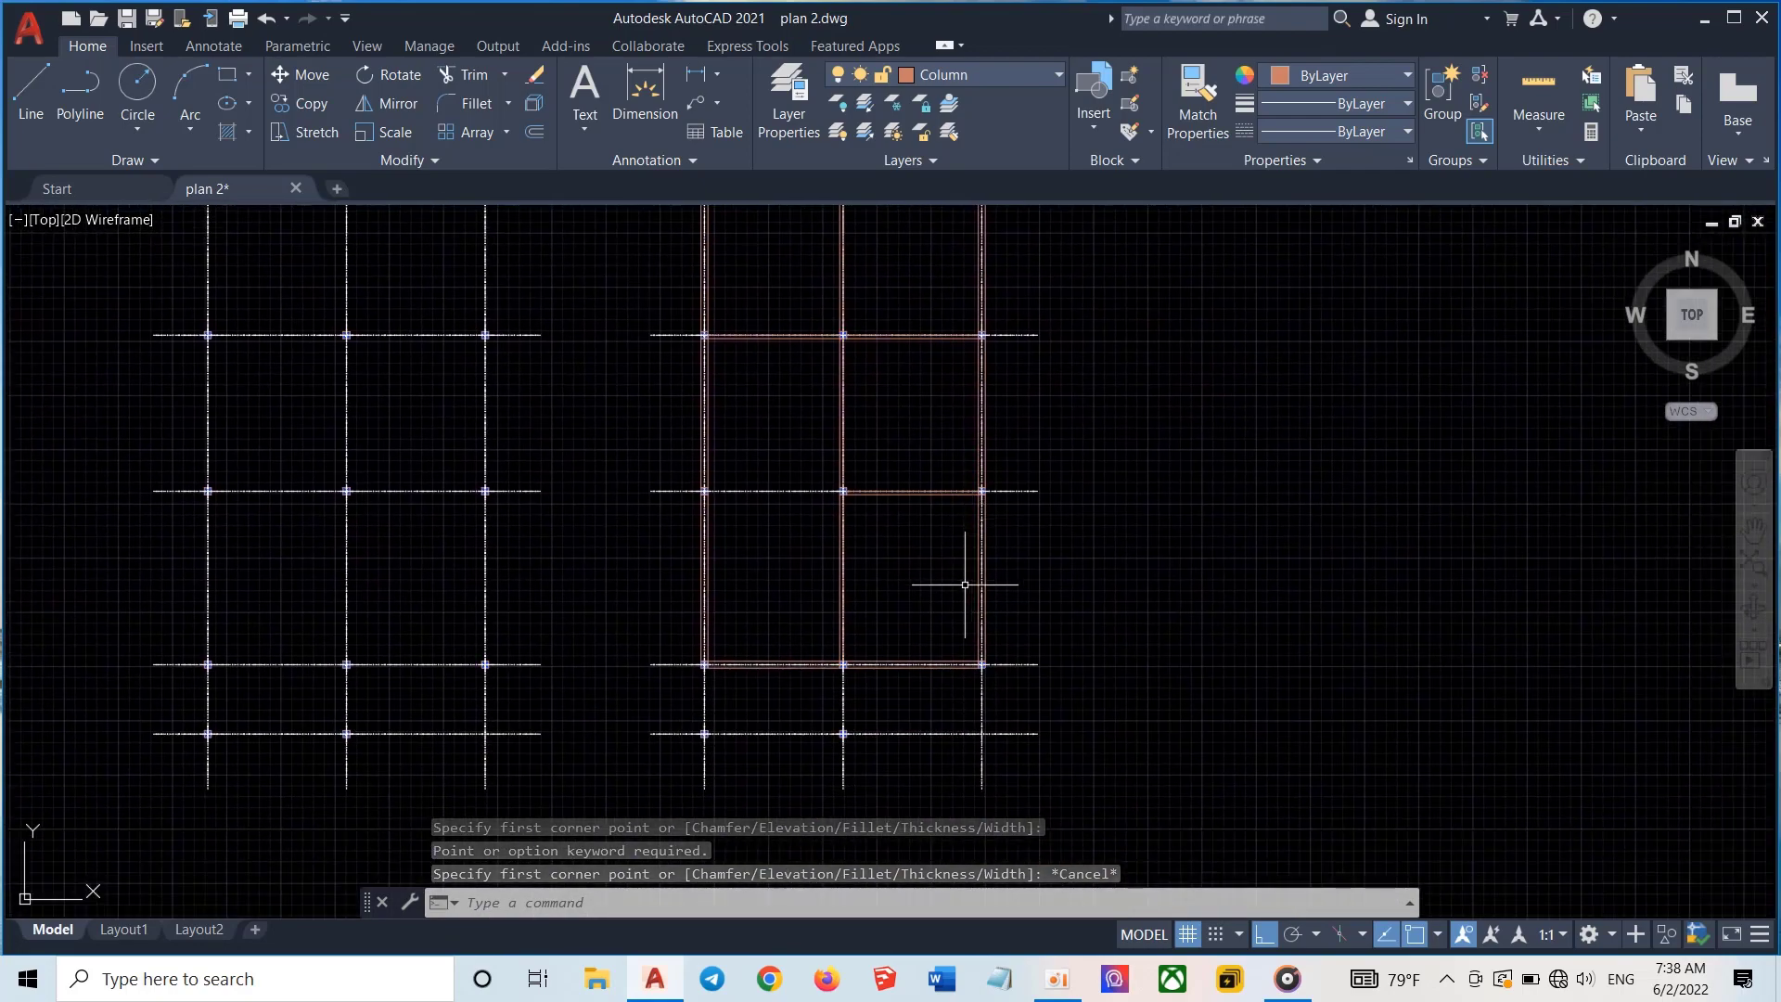
{"action": "scroll", "coordinate": [930, 684], "scroll_direction": "up", "scroll_amount": 8}
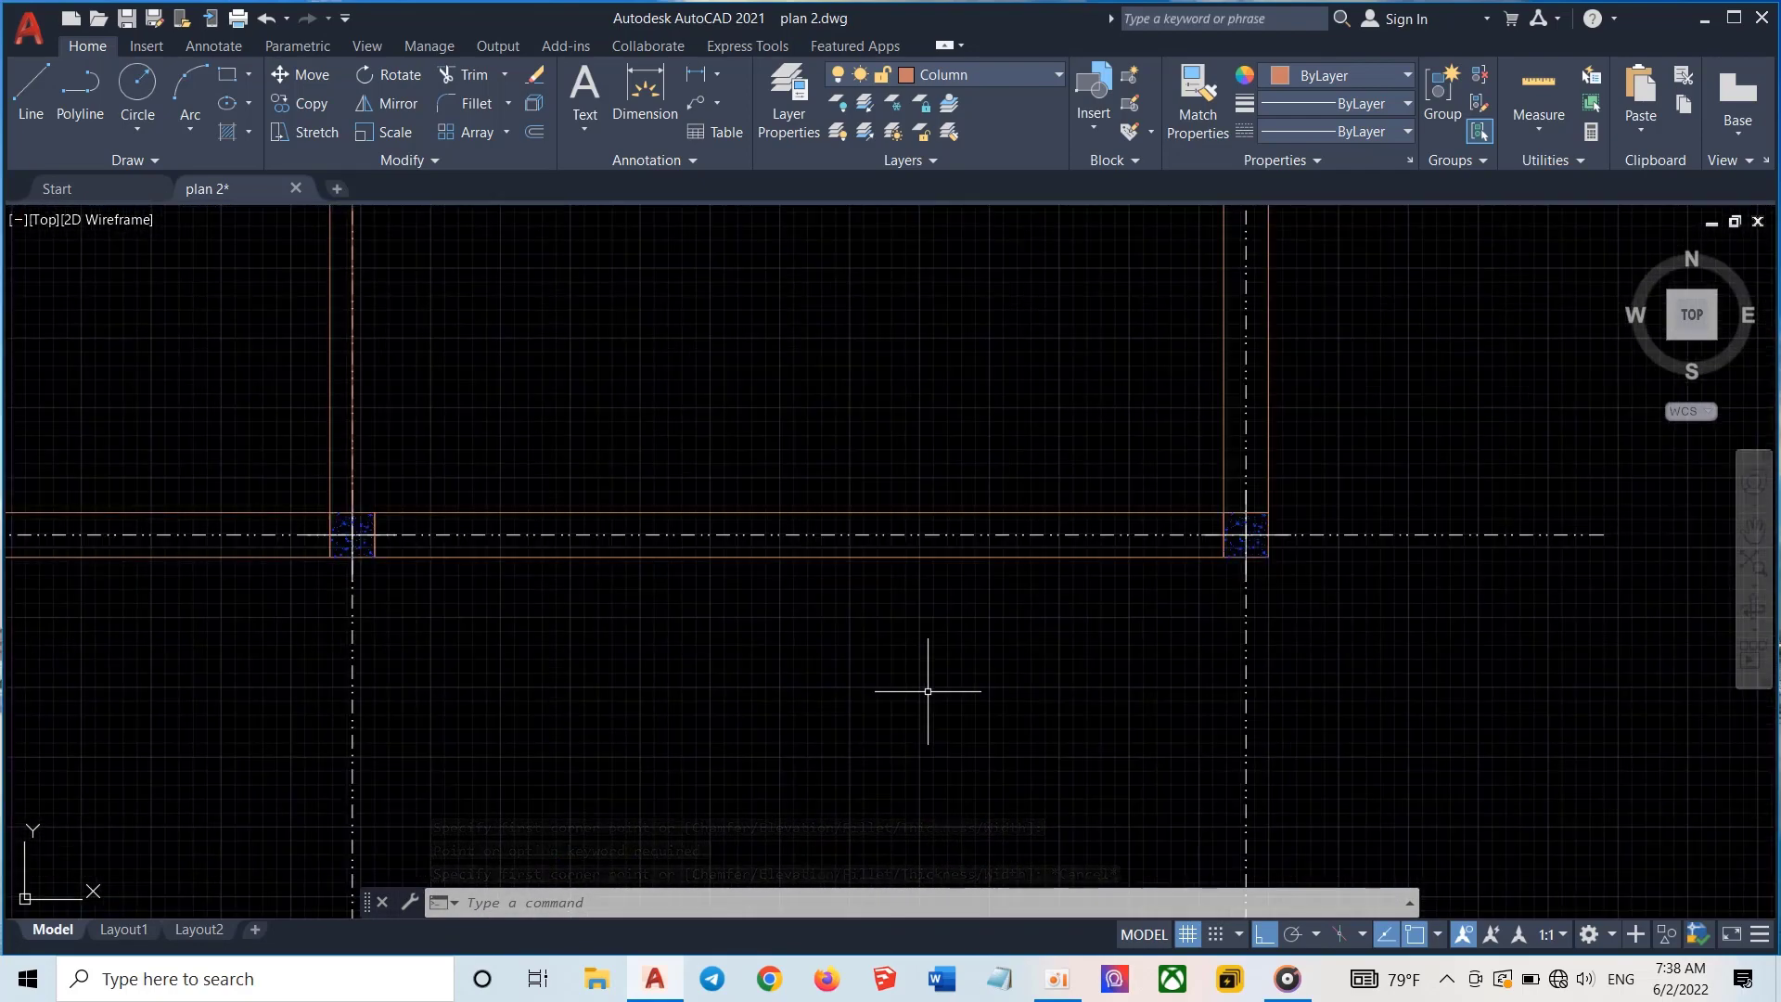
{"action": "type", "text": "L"}
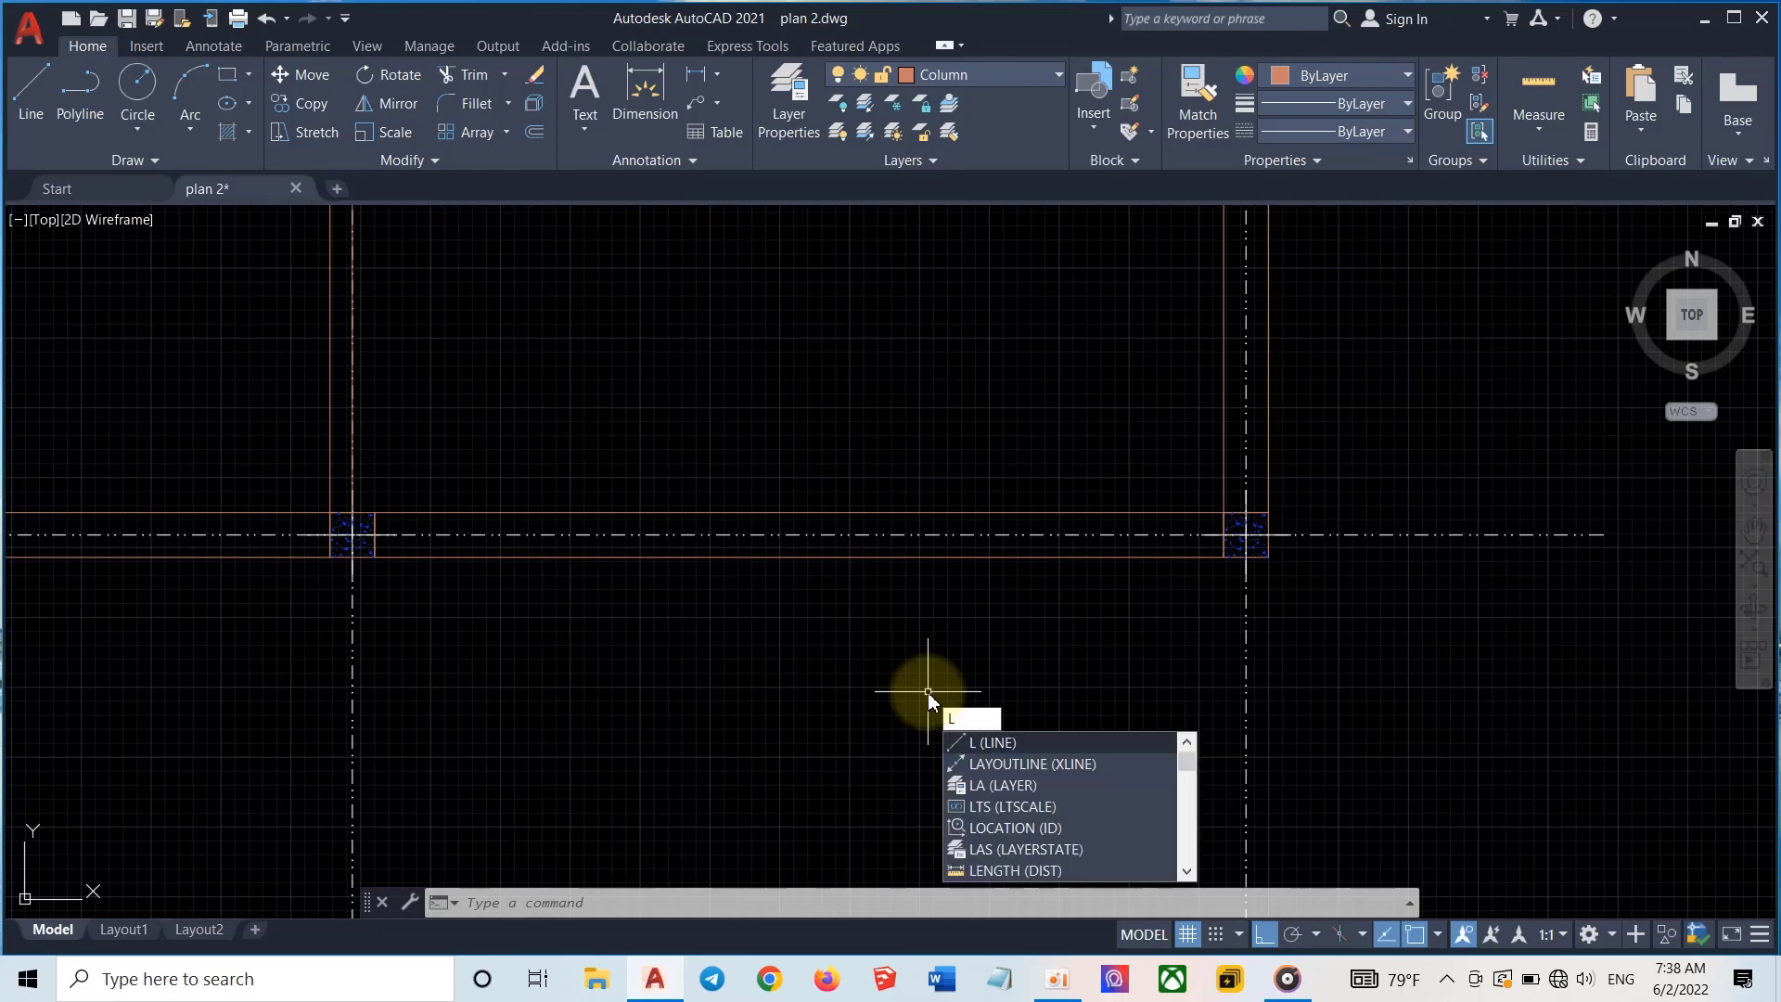
{"action": "key", "text": "Return"}
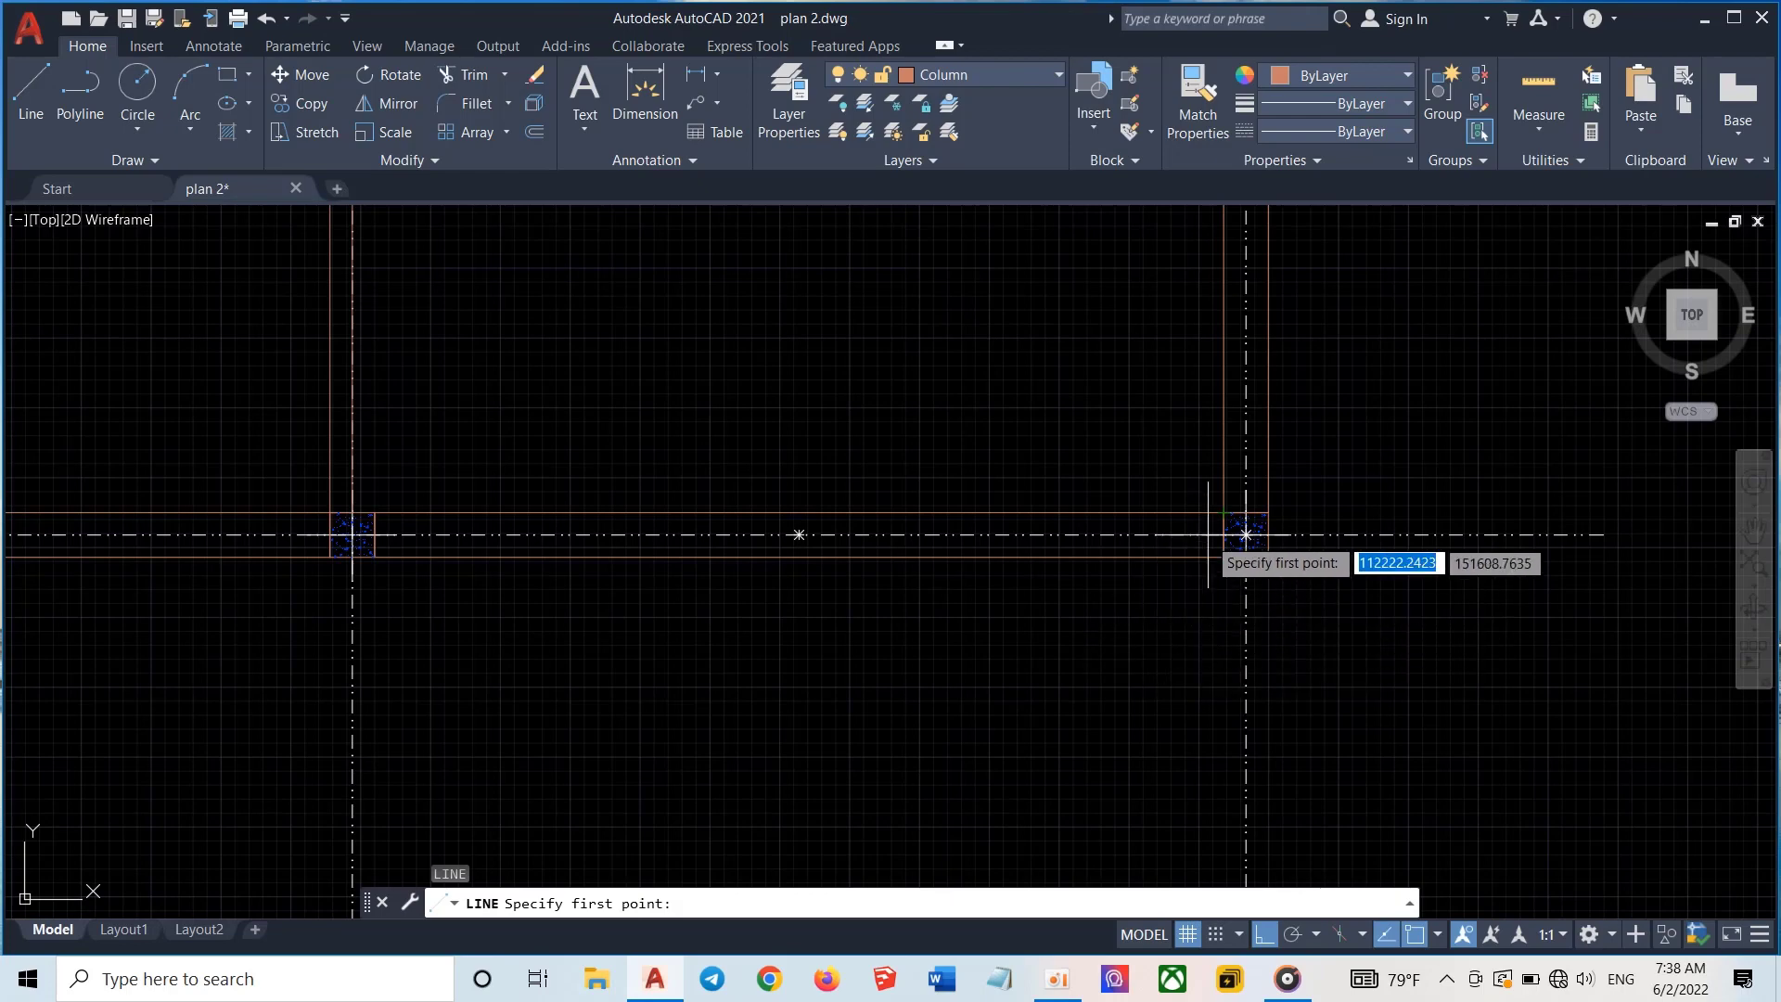
{"action": "left_click", "coordinate": [1223, 512]}
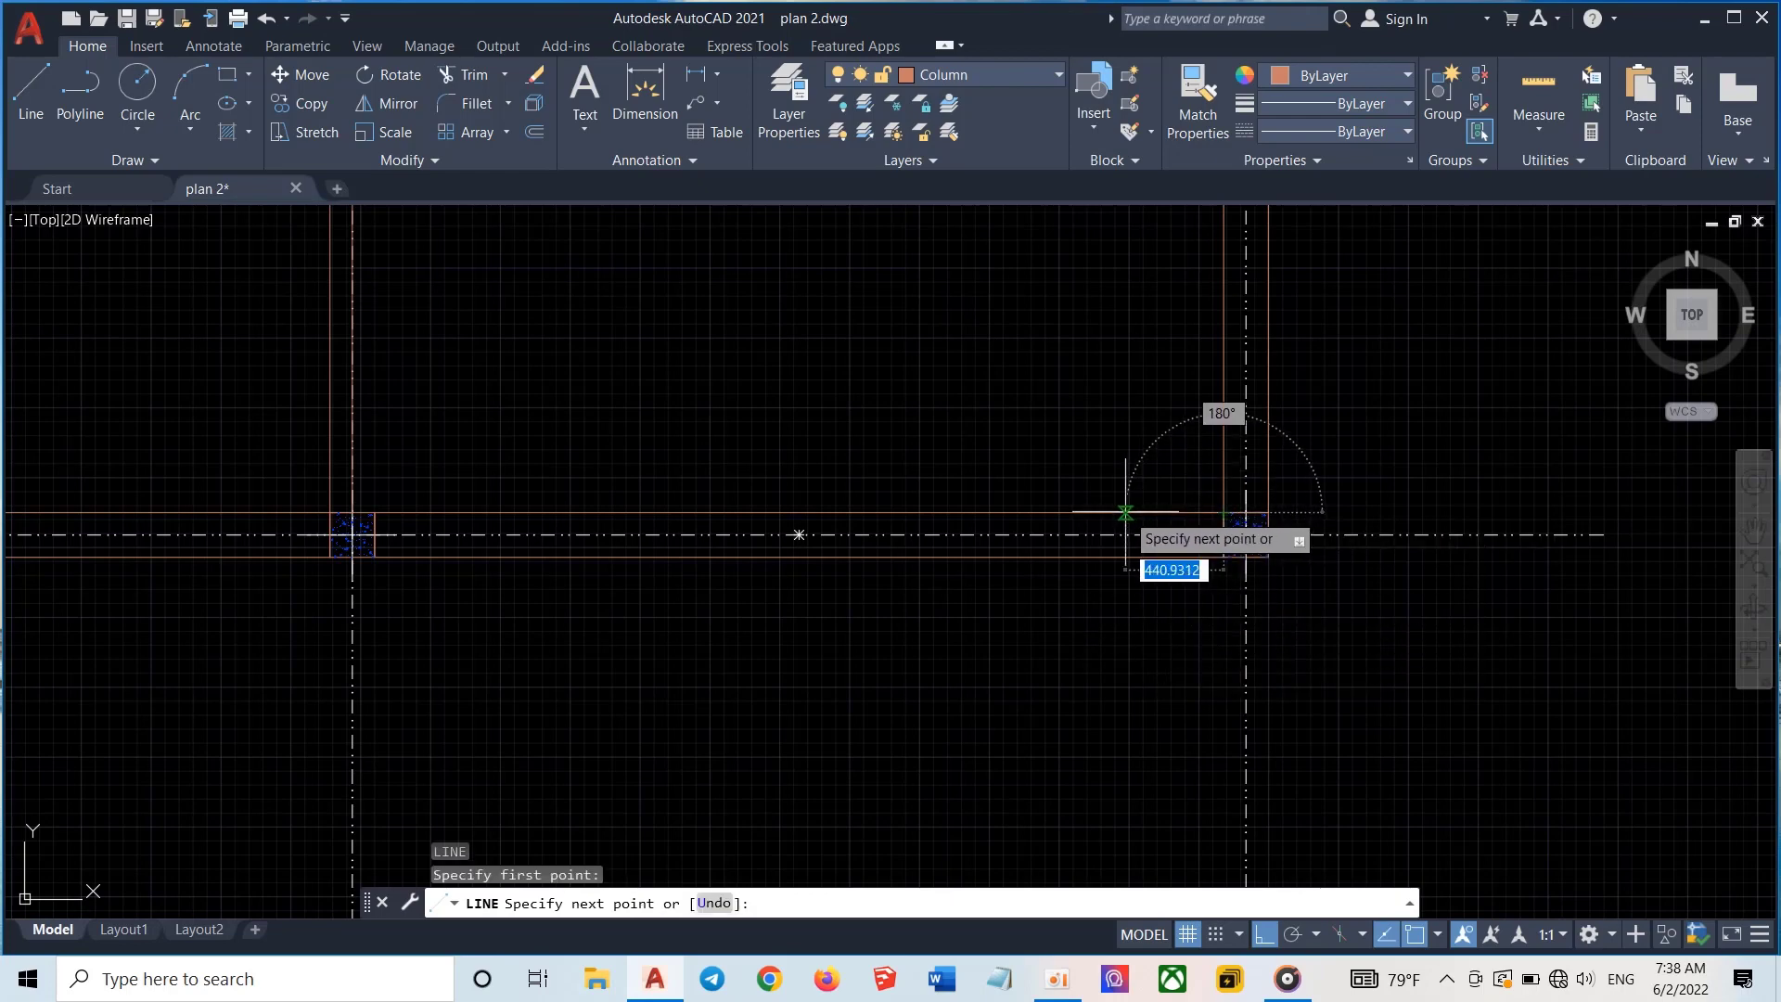
{"action": "type", "text": "200"}
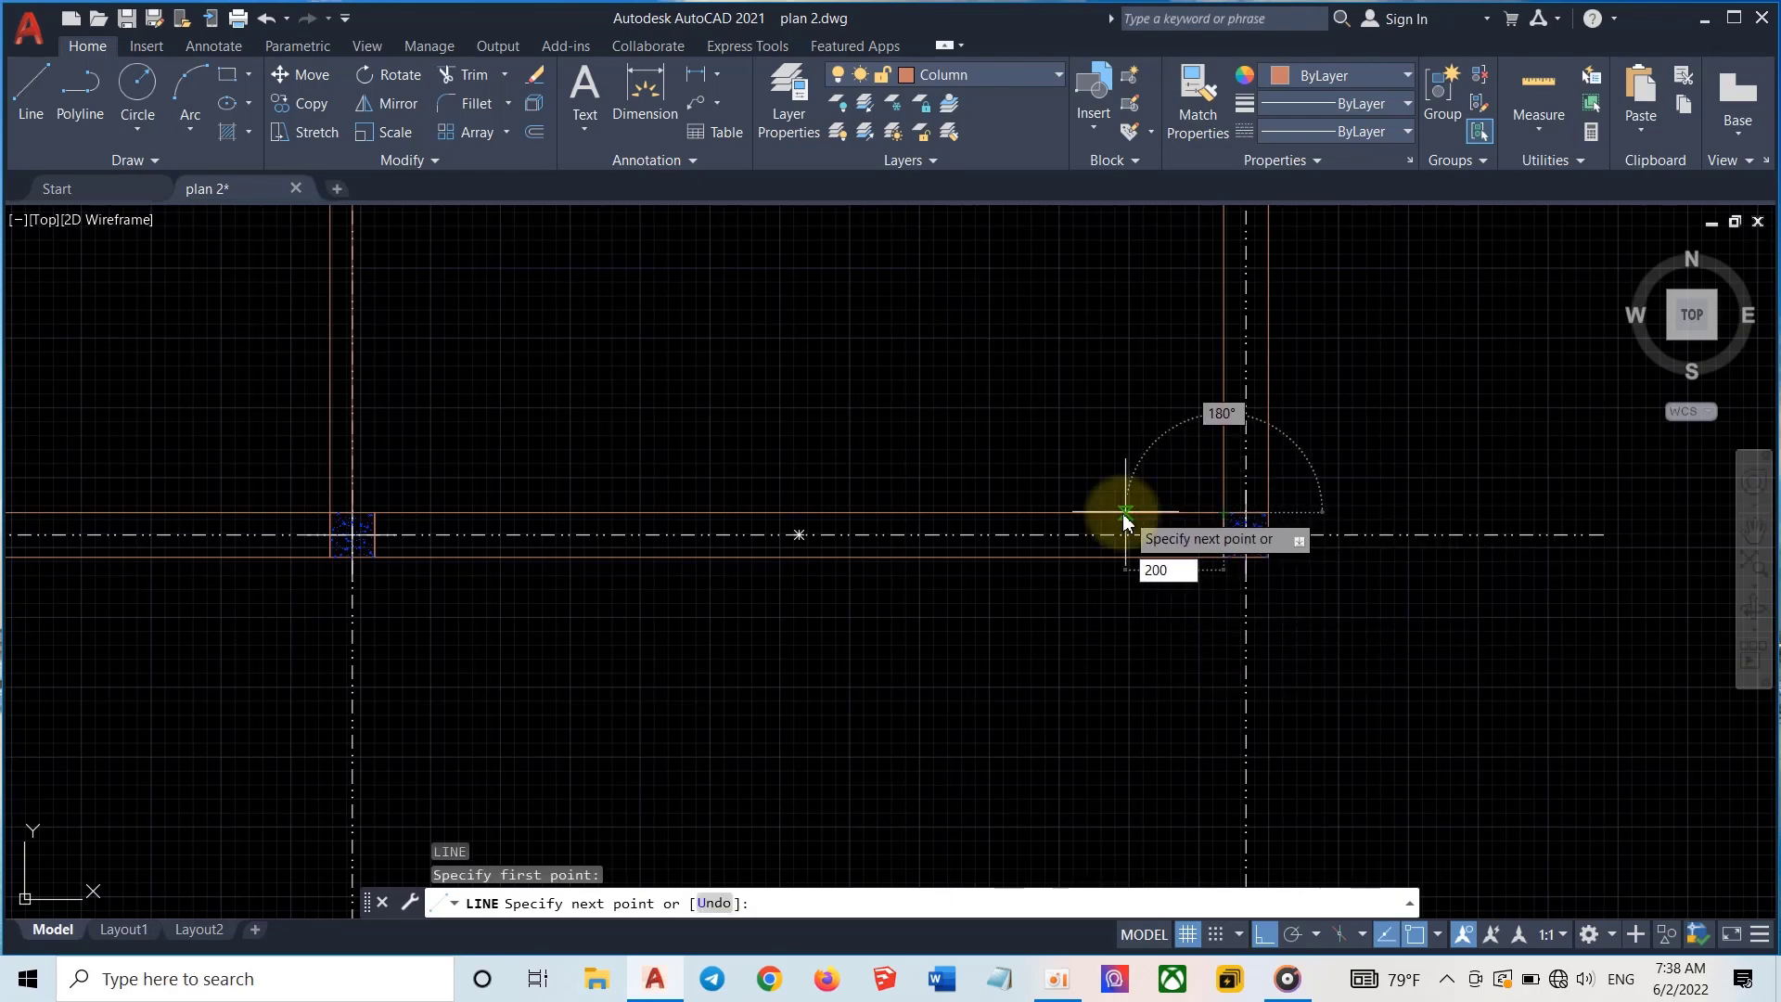
{"action": "key", "text": "Return"}
{"action": "key", "text": "Return"}
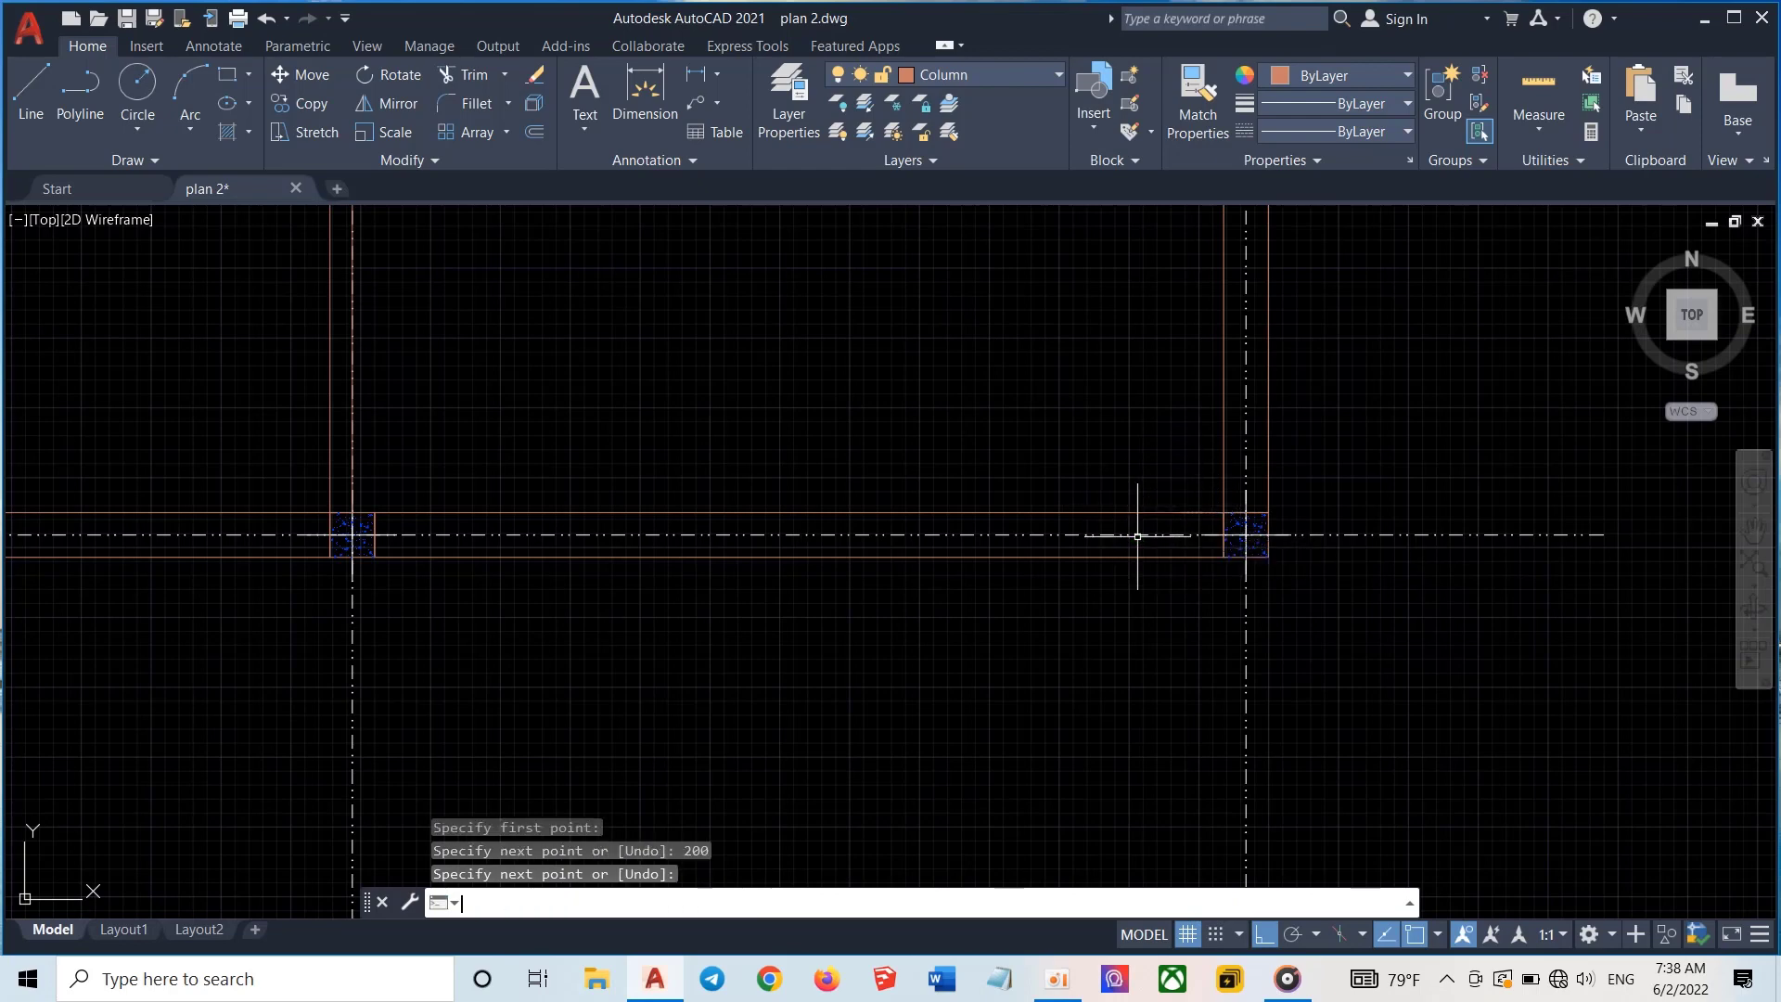
Draw a 200-long line from the middle column's upper-right corner inward along the same beam's upper edge
{"action": "key", "text": "Return"}
{"action": "left_click", "coordinate": [373, 513]}
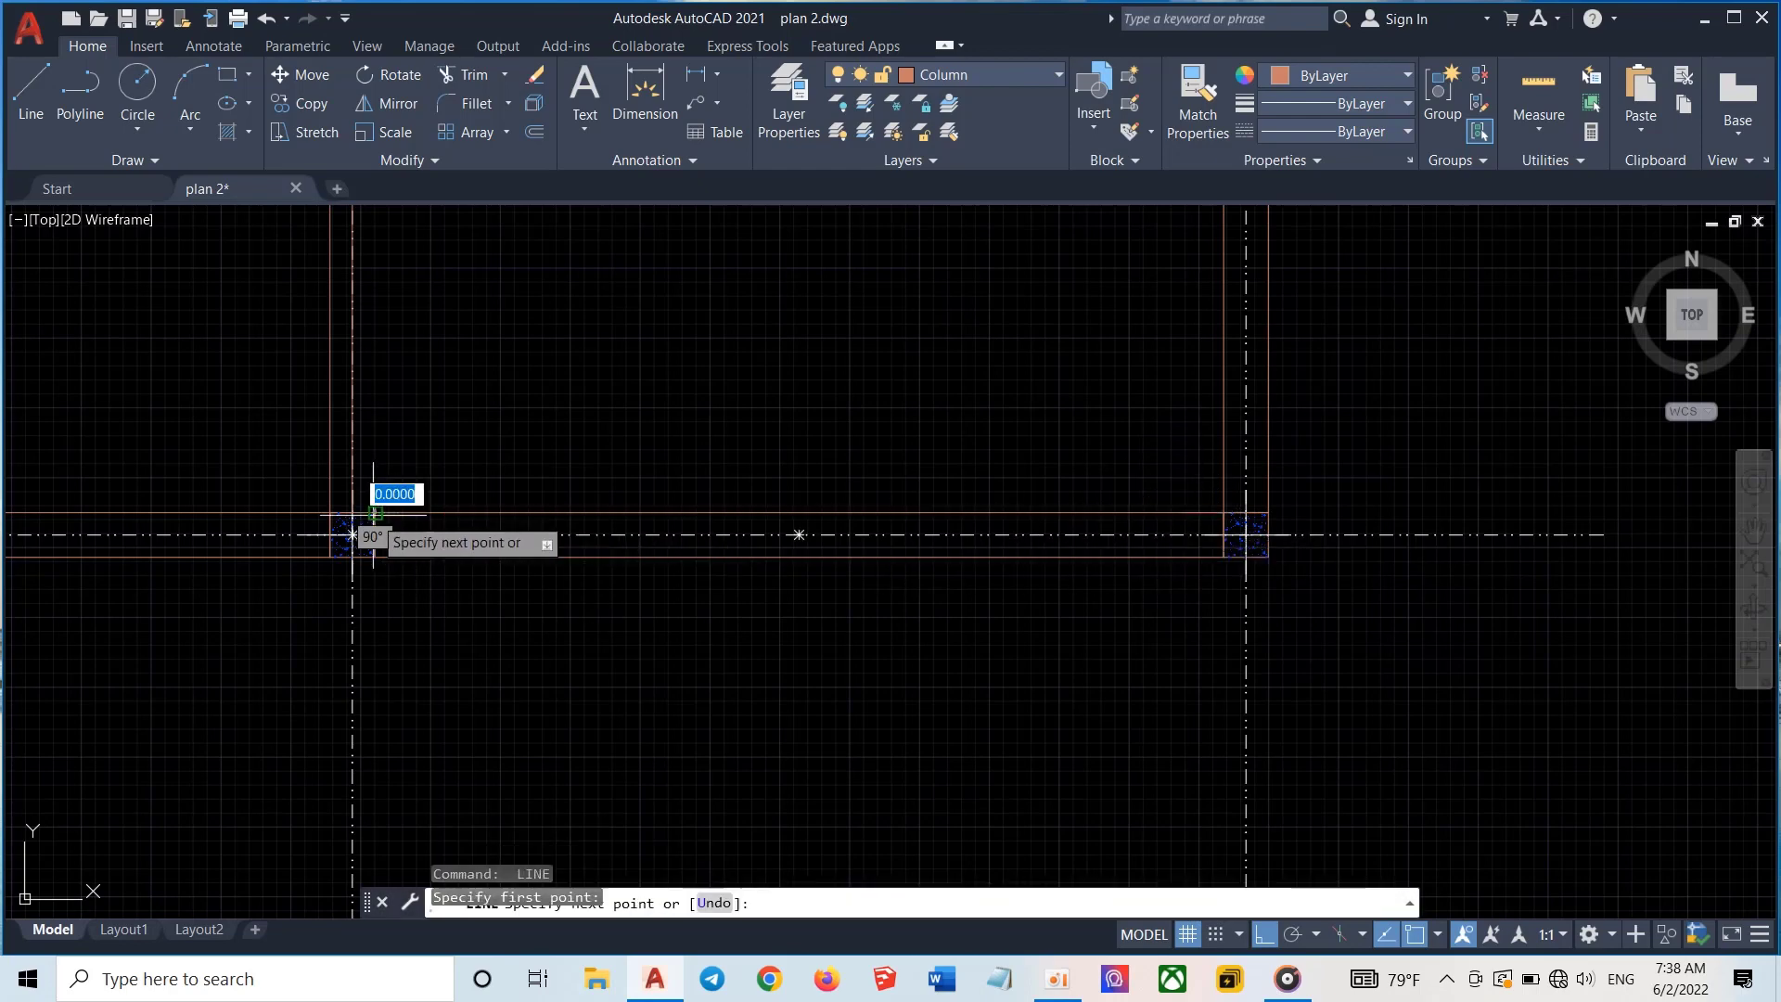
{"action": "type", "text": "200"}
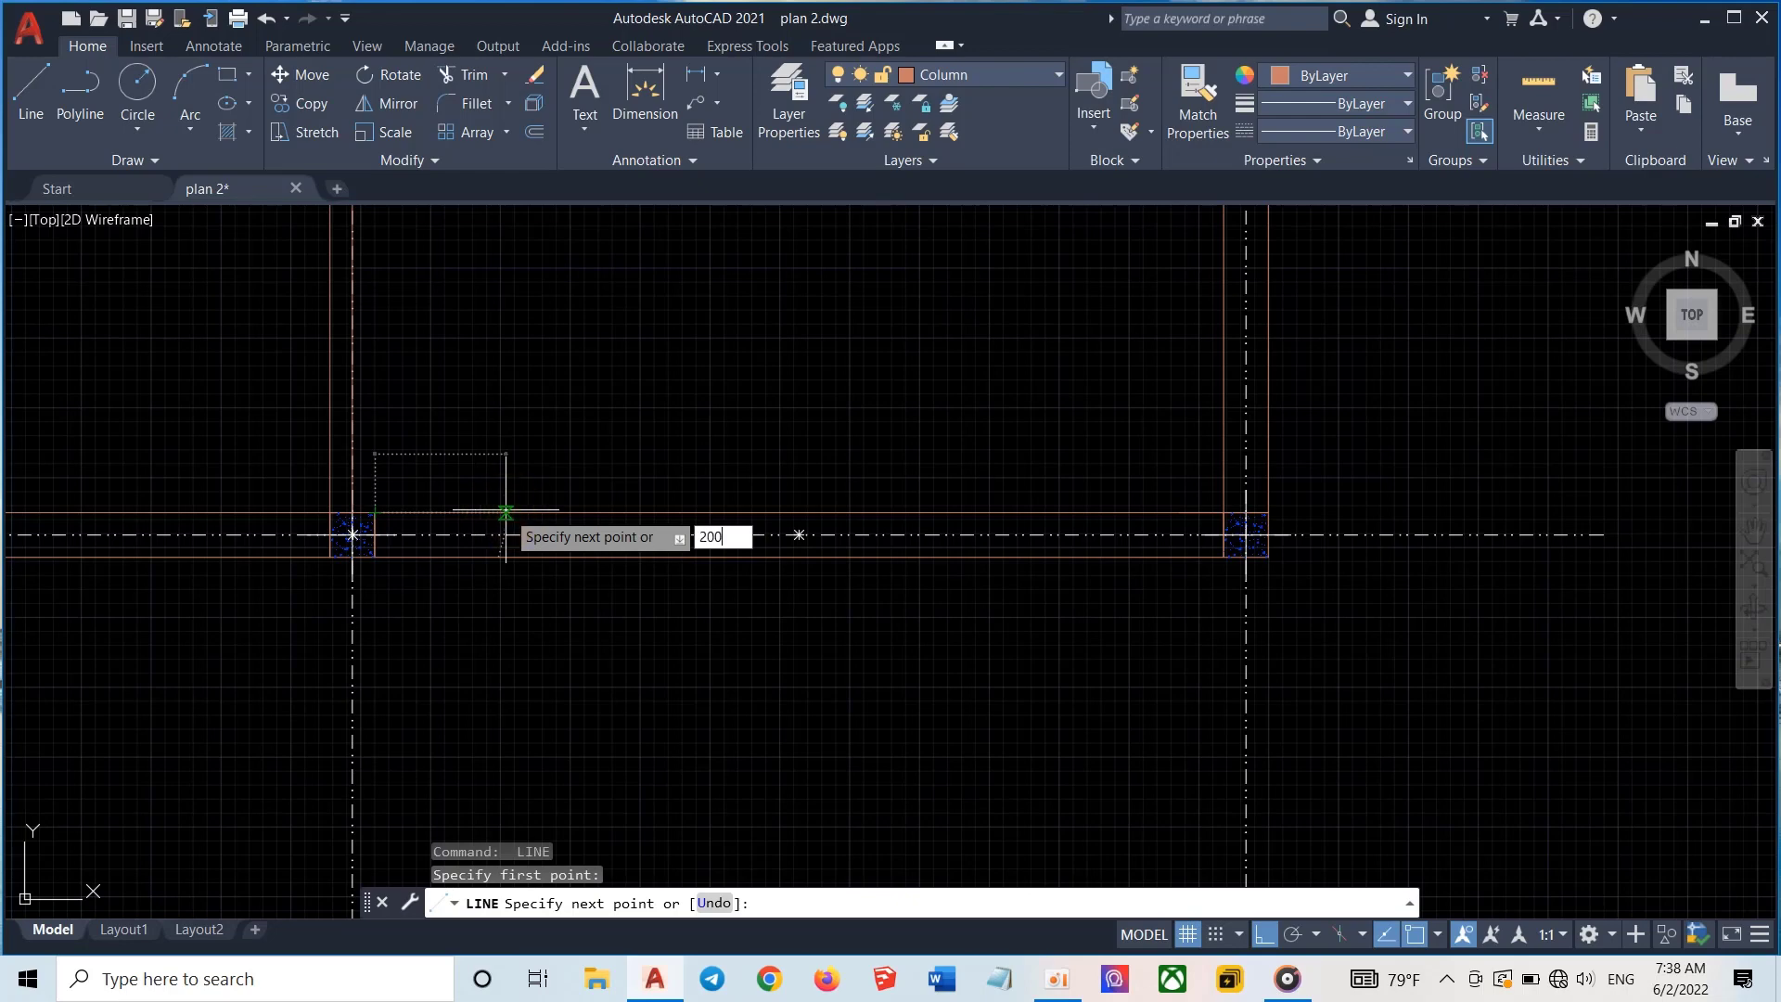
{"action": "key", "text": "Return"}
{"action": "key", "text": "Return"}
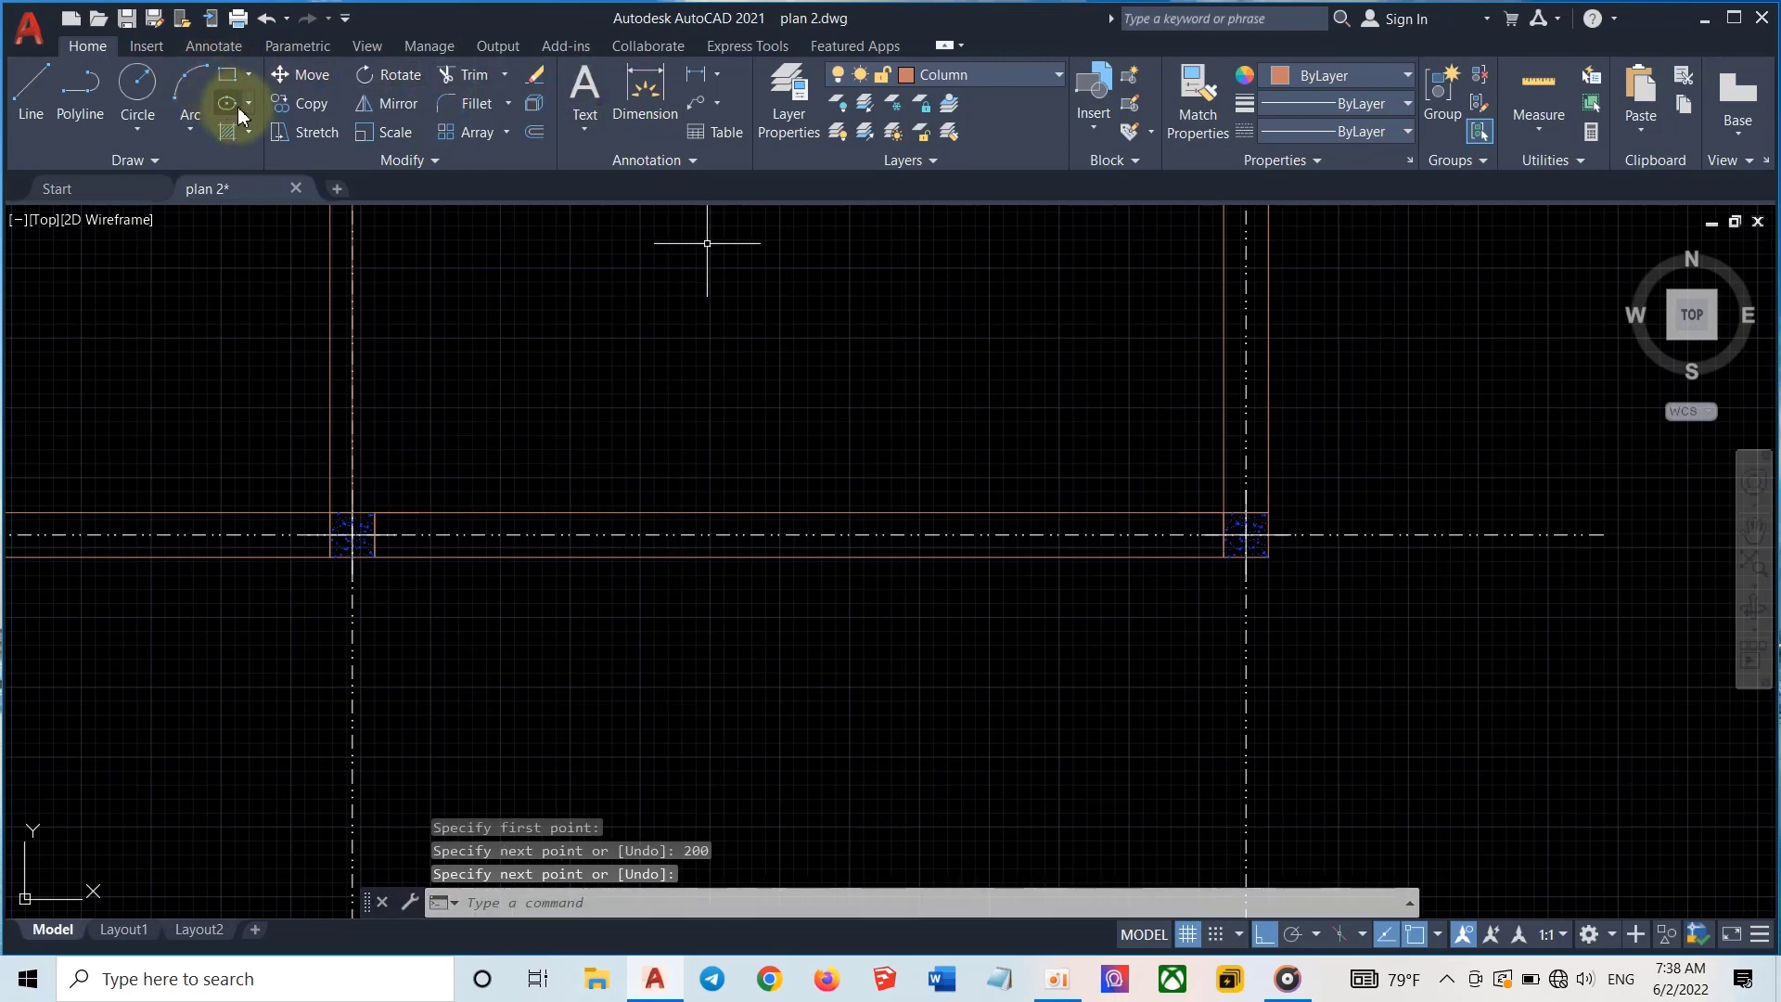
Draw a 6-sided polygon inscribed in a circle, centred on the beam's upper-edge midpoint, with its radius reaching the right 200 line's inner end
{"action": "left_click", "coordinate": [237, 160]}
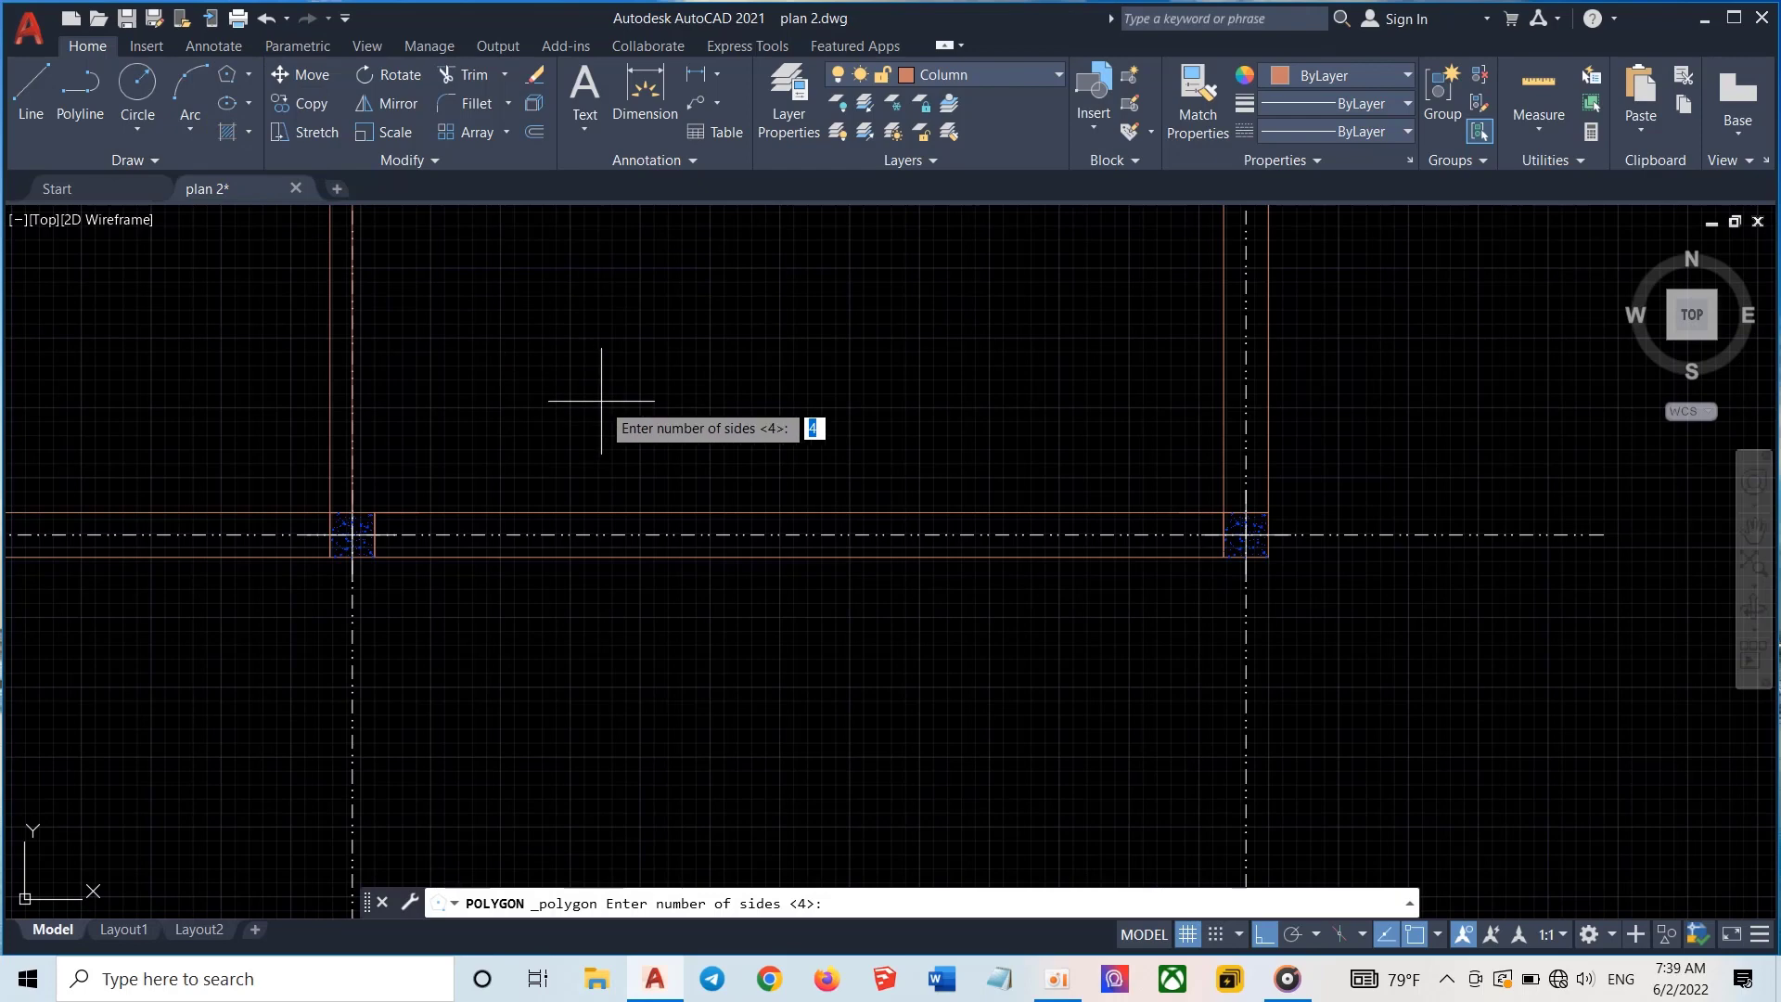
{"action": "key", "text": "Return"}
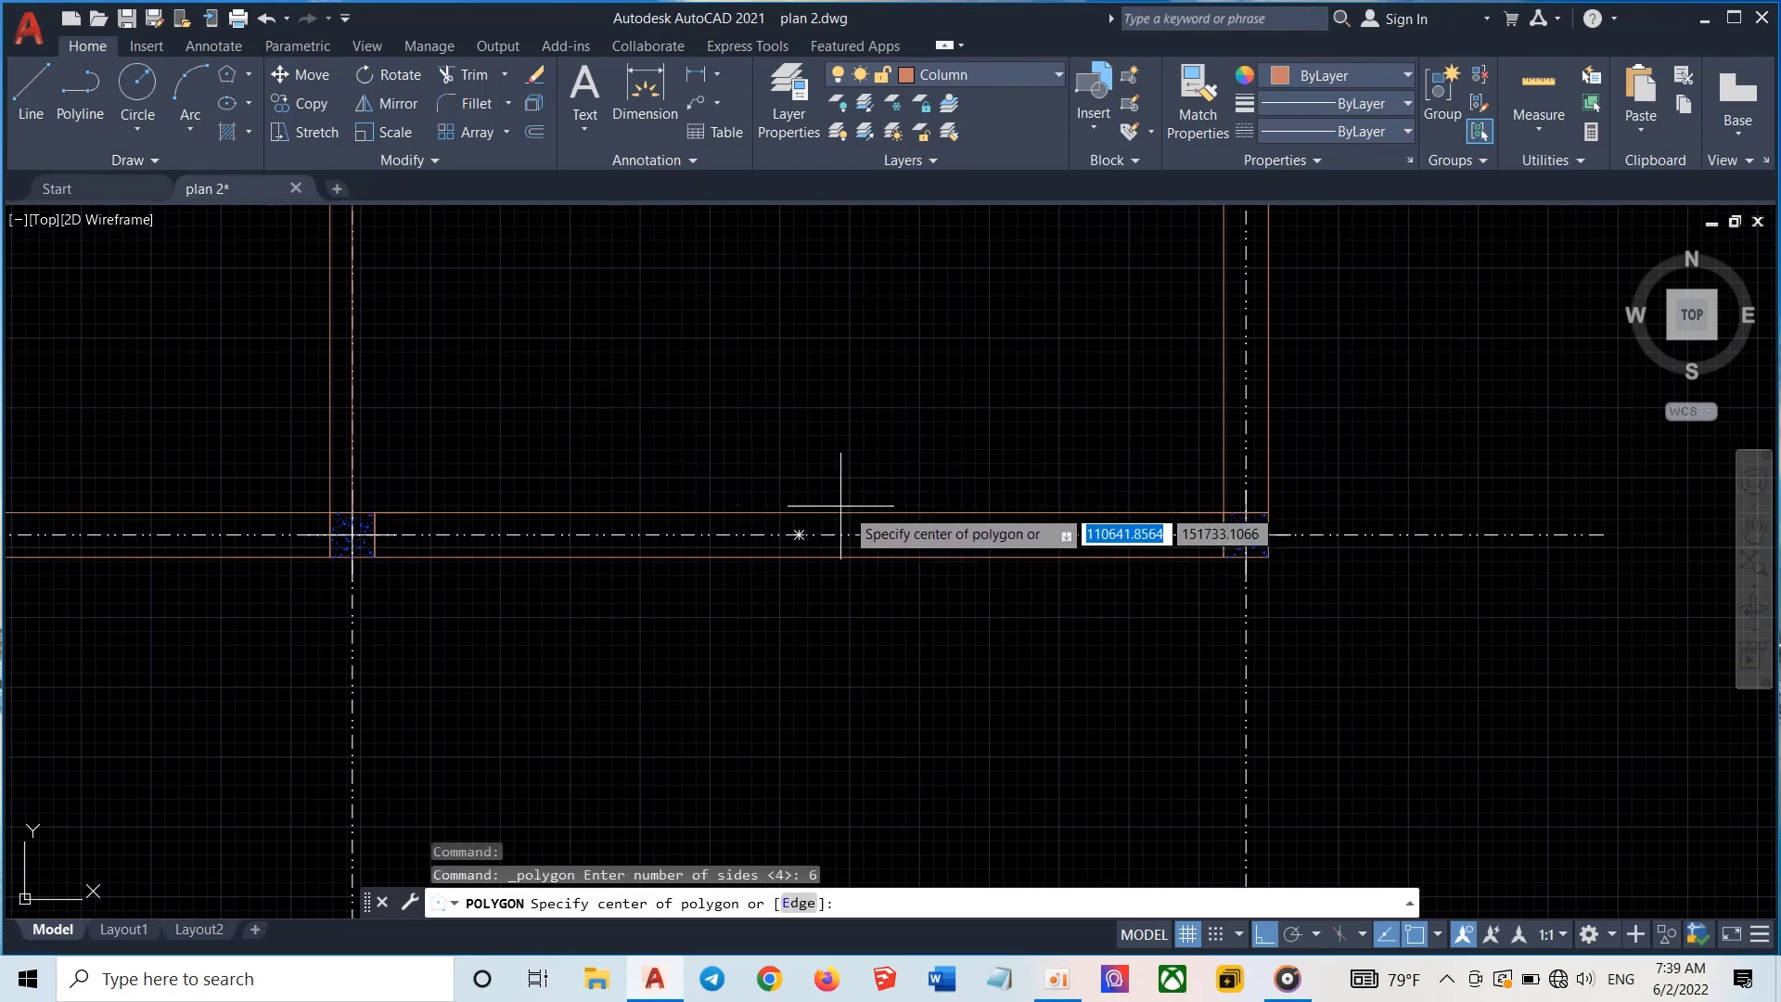
{"action": "left_click", "coordinate": [799, 512]}
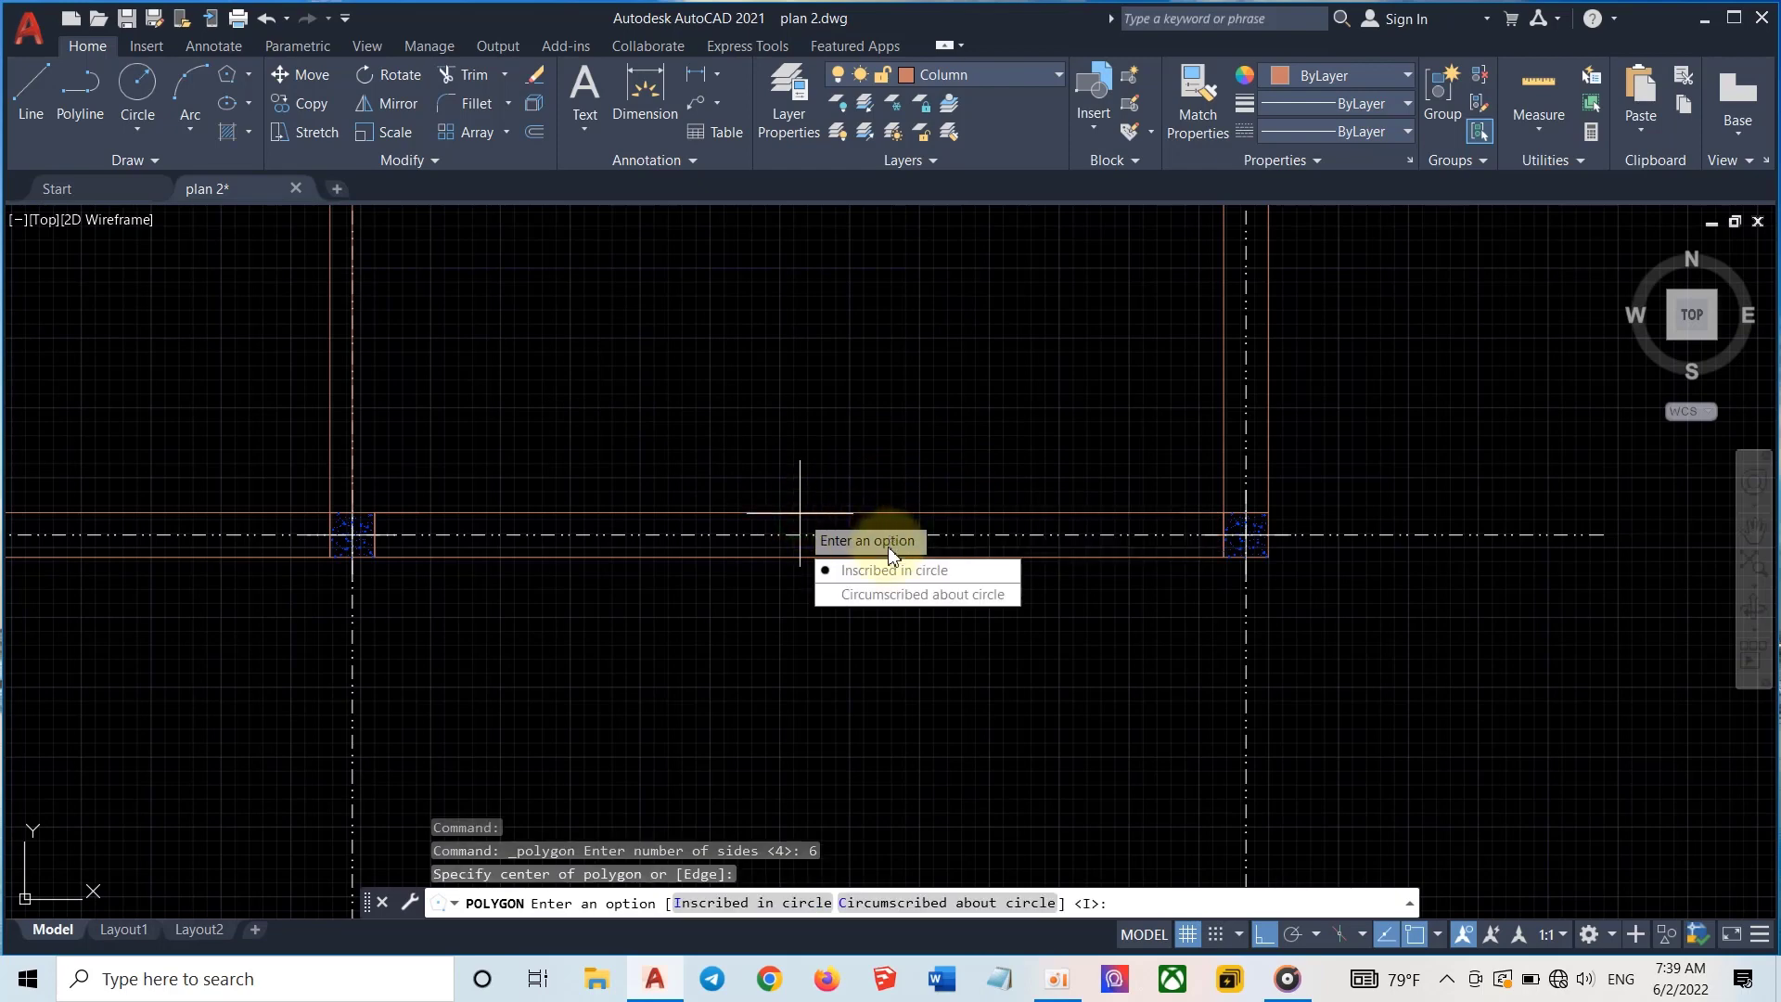
{"action": "left_click", "coordinate": [887, 581]}
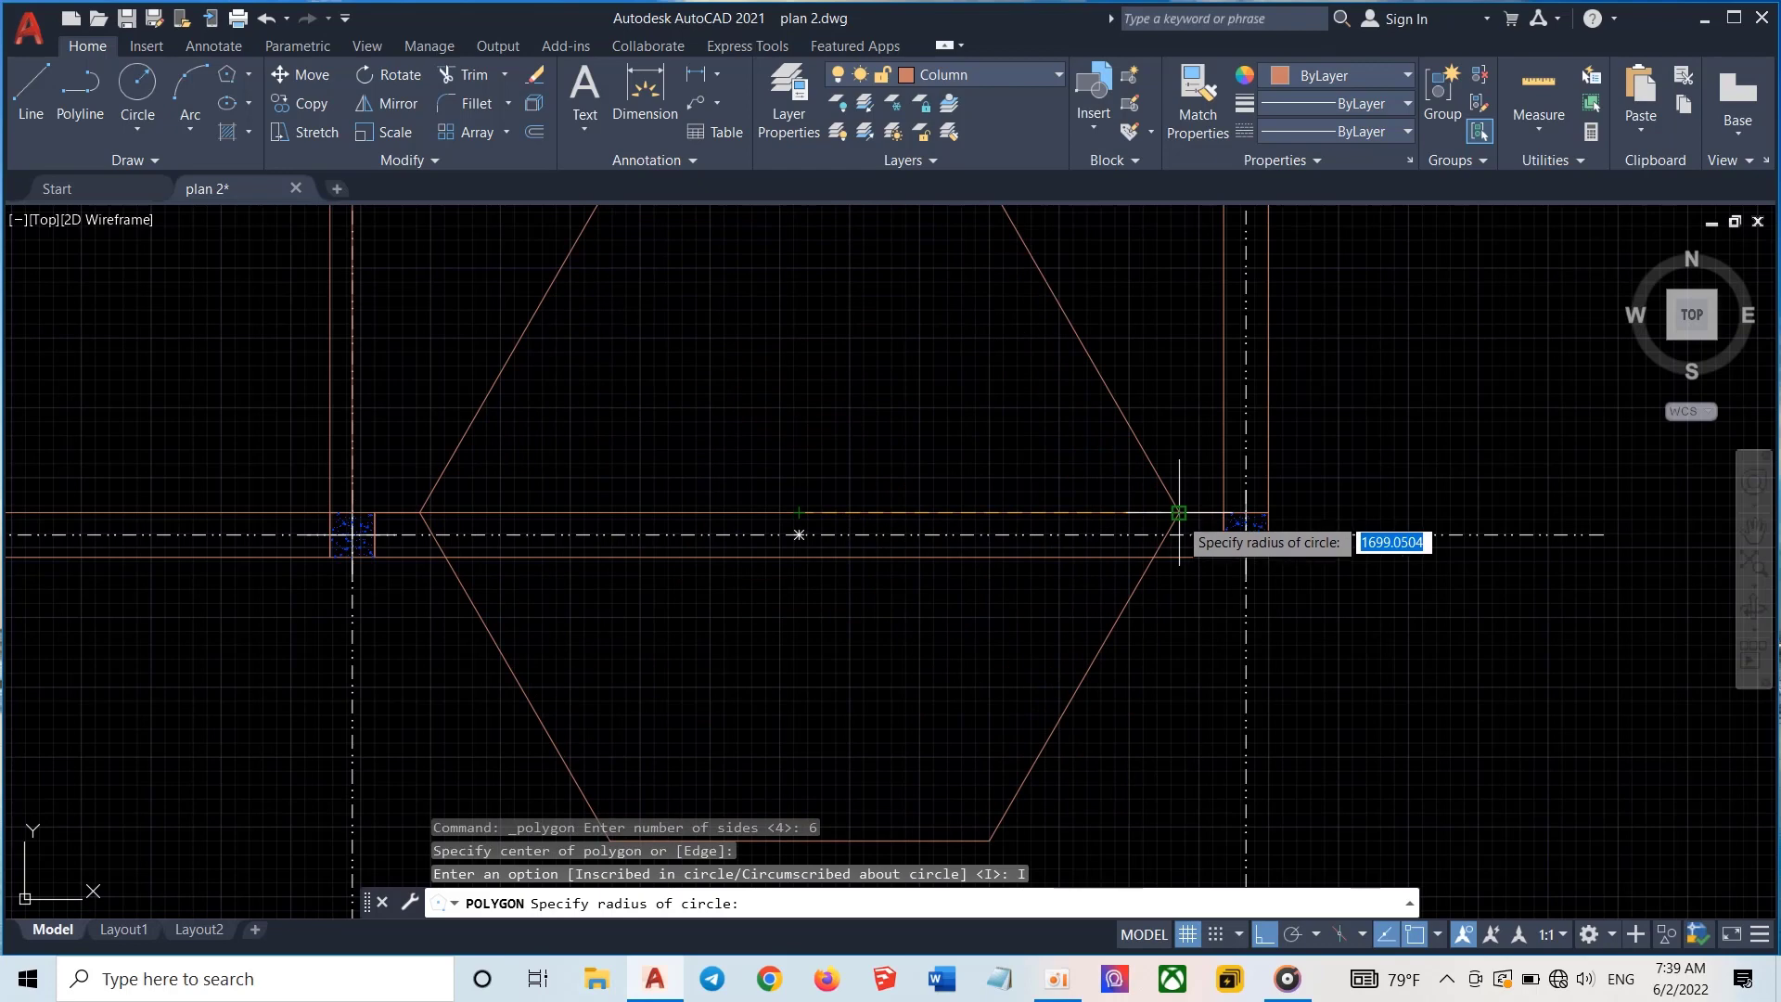
{"action": "left_click", "coordinate": [1179, 512]}
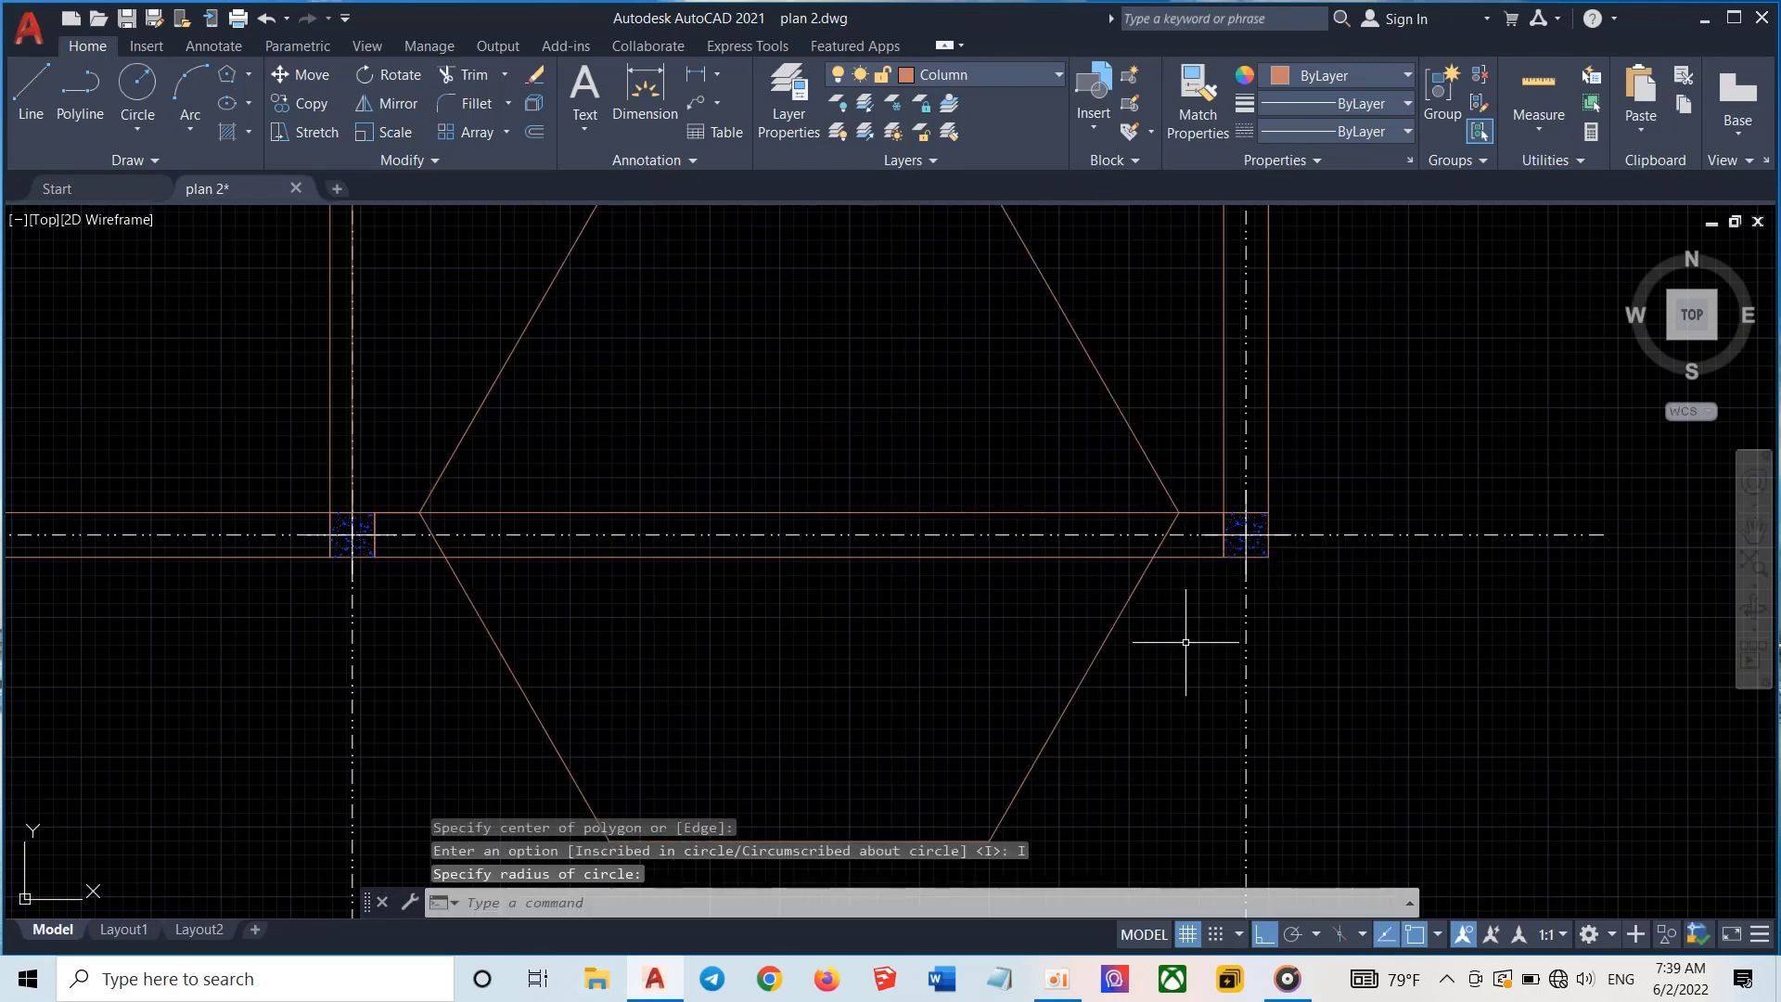
{"action": "key", "text": "Return"}
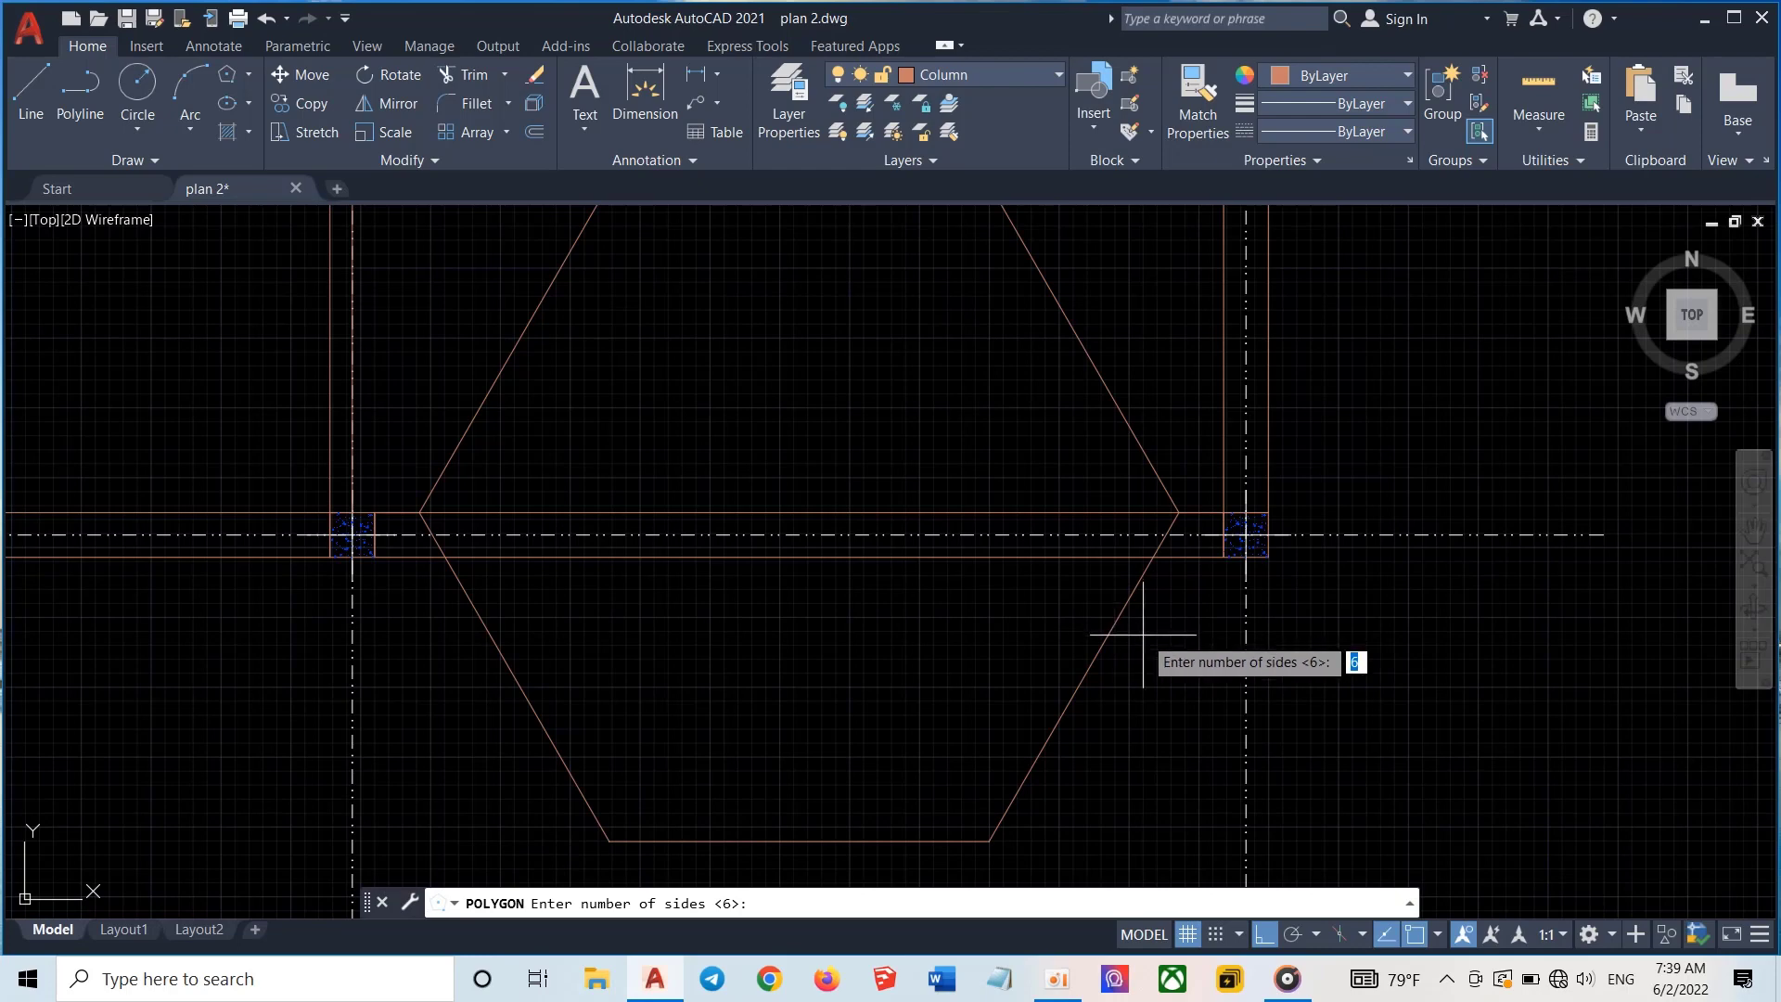
{"action": "key", "text": "Escape"}
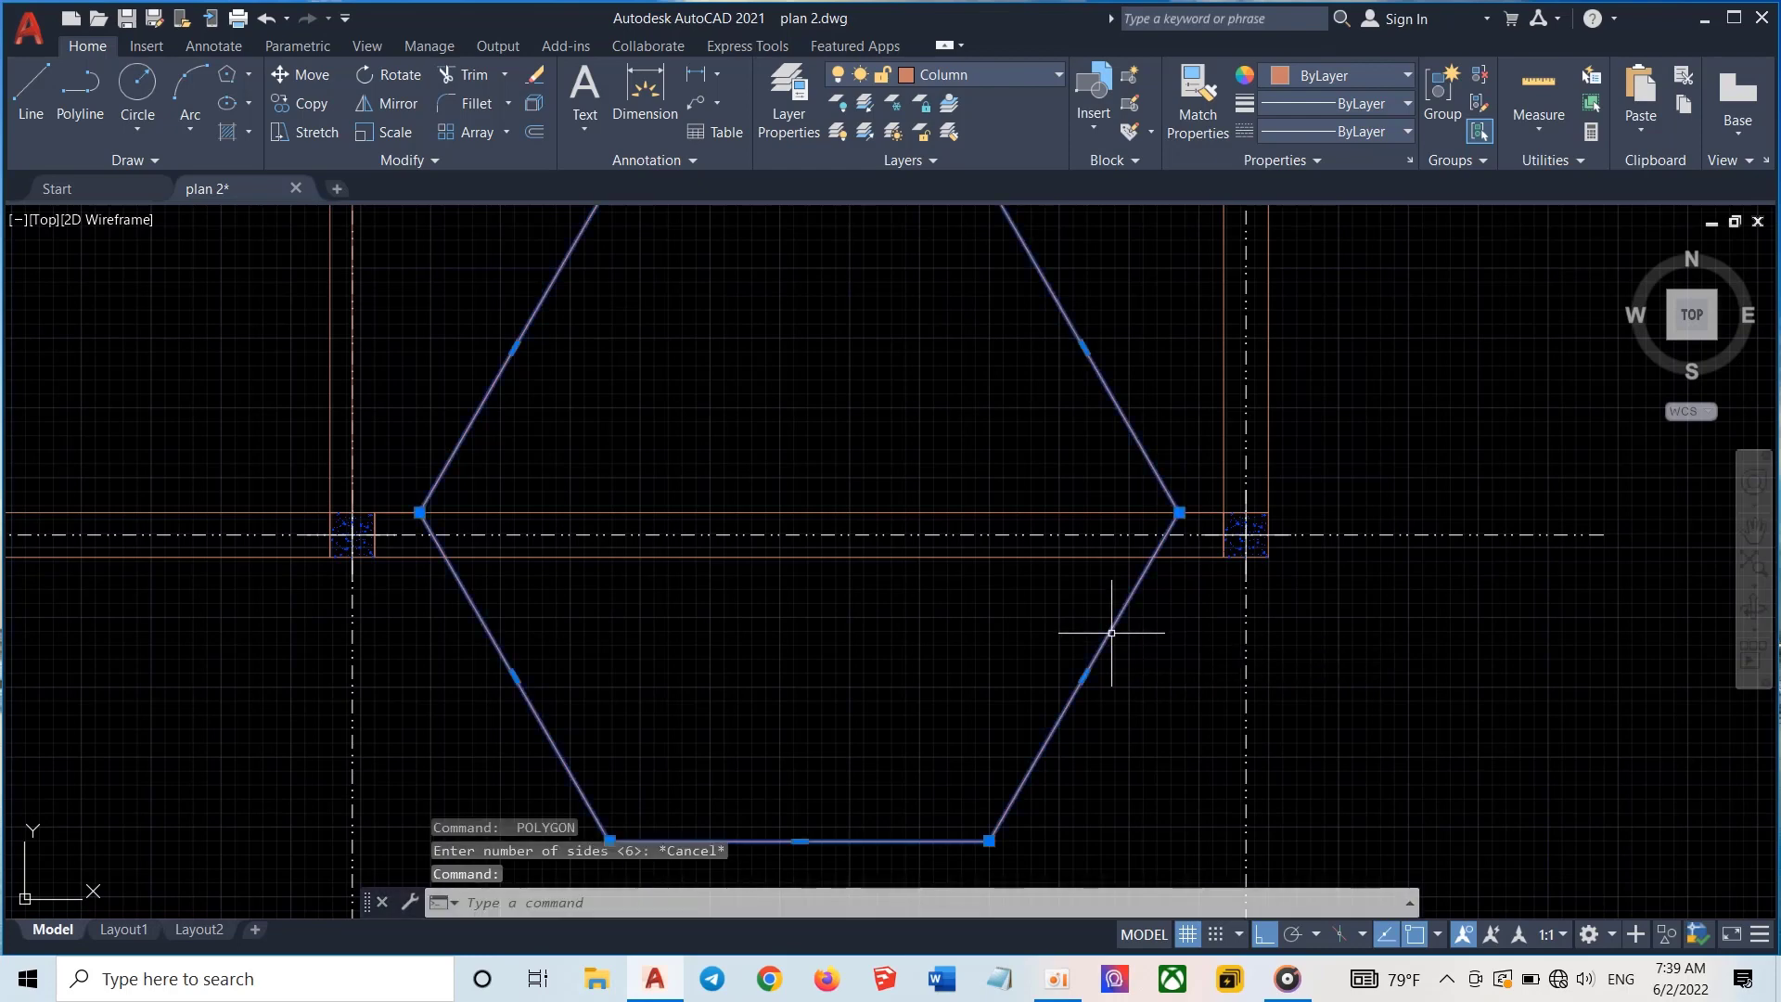
Start an offset of the hexagon, picking a point on its lower-right side to define the distance
{"action": "type", "text": "o"}
{"action": "key", "text": "Return"}
{"action": "left_click", "coordinate": [1110, 630]}
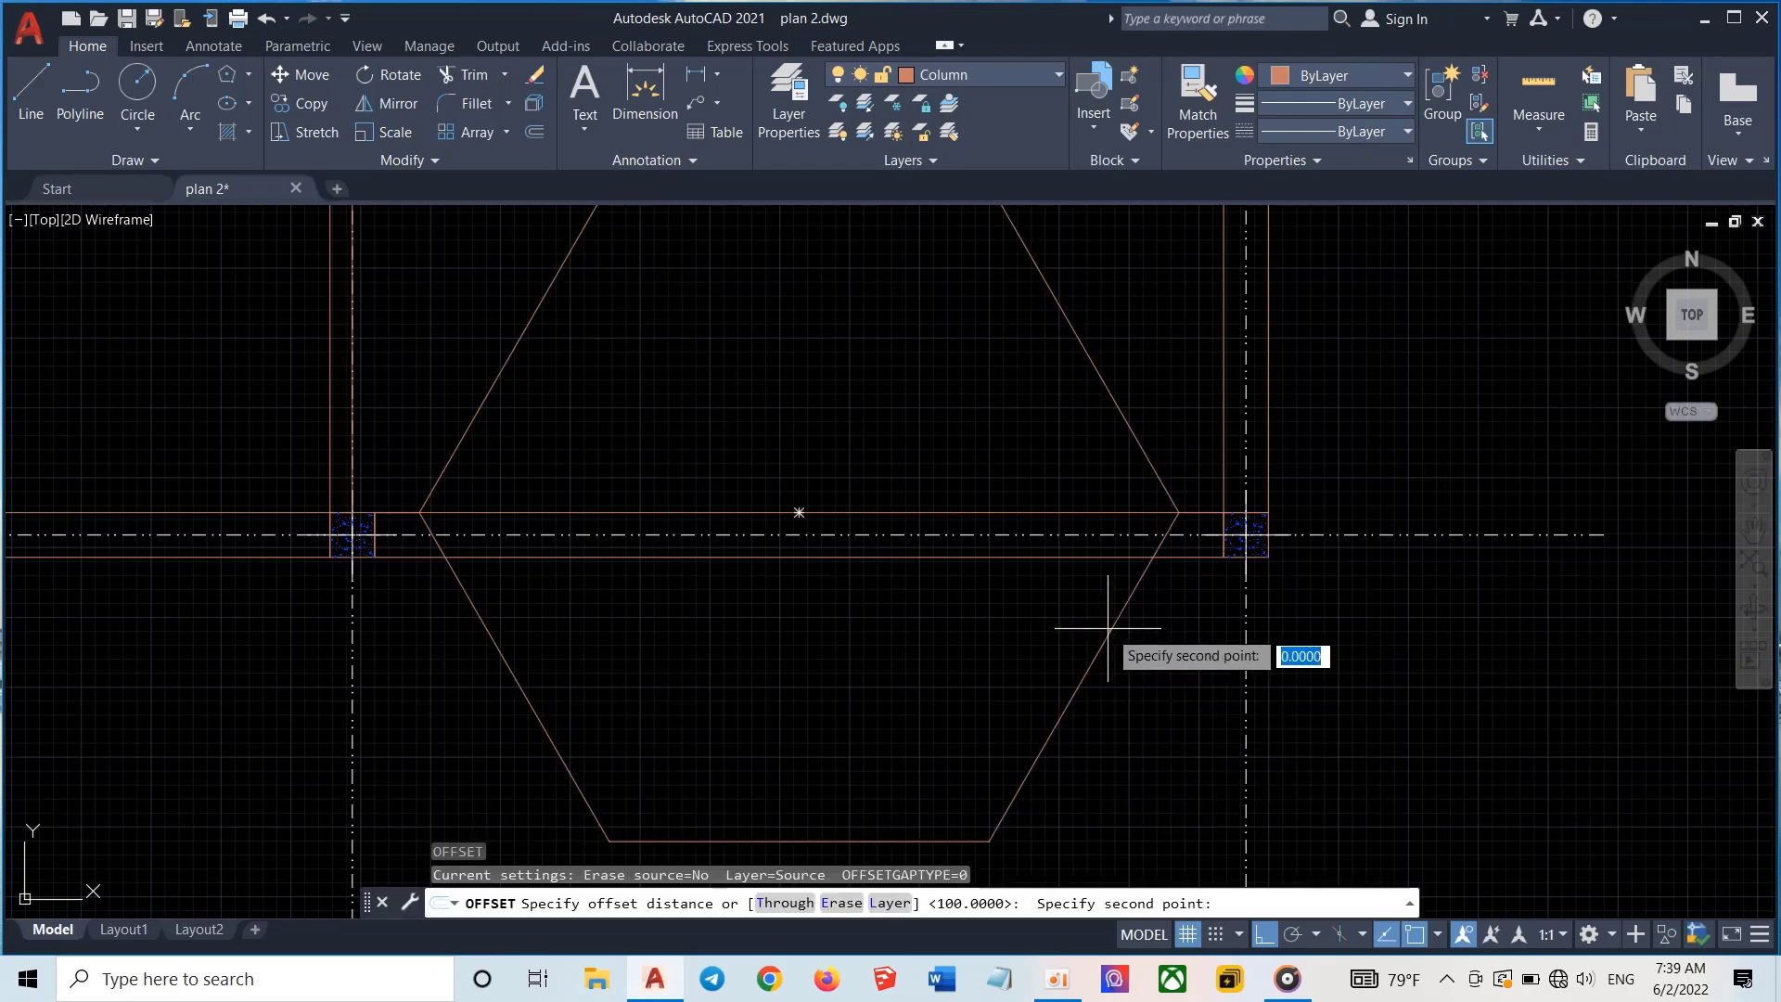